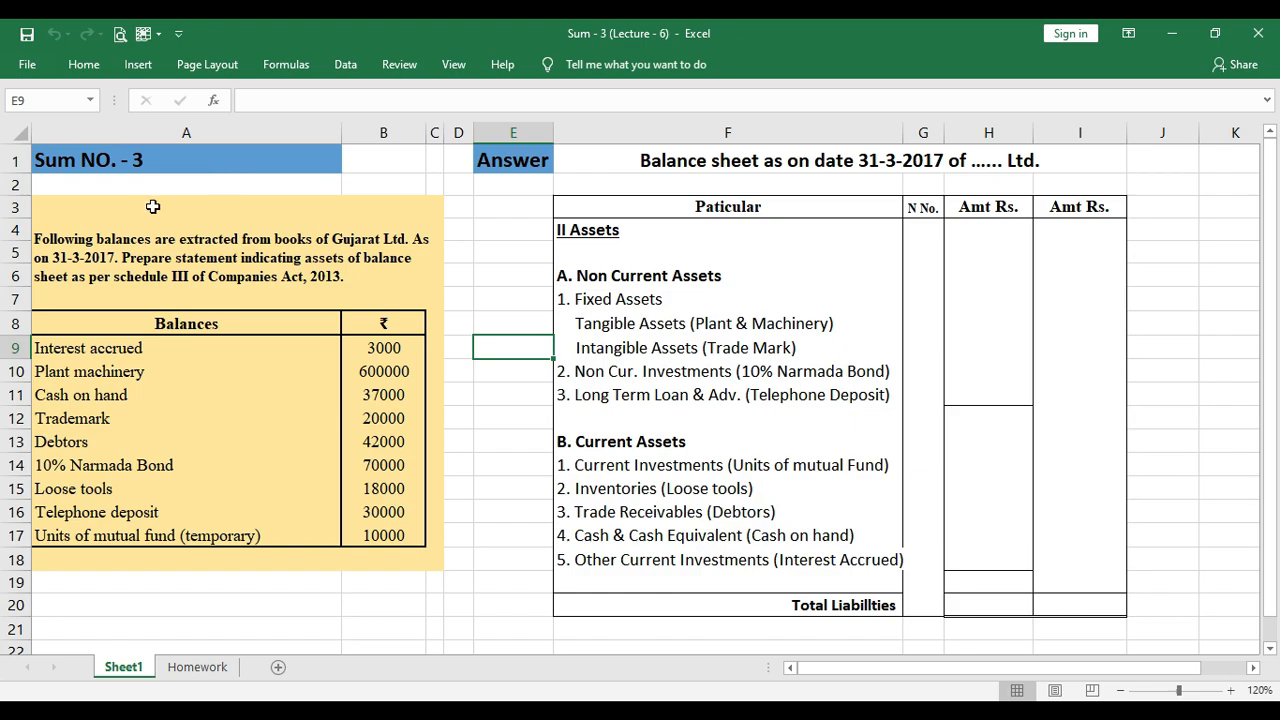
- Append the classification "(A,C,O)" to the Interest accrued label in the Balances table
{"action": "left_click", "coordinate": [125, 216]}
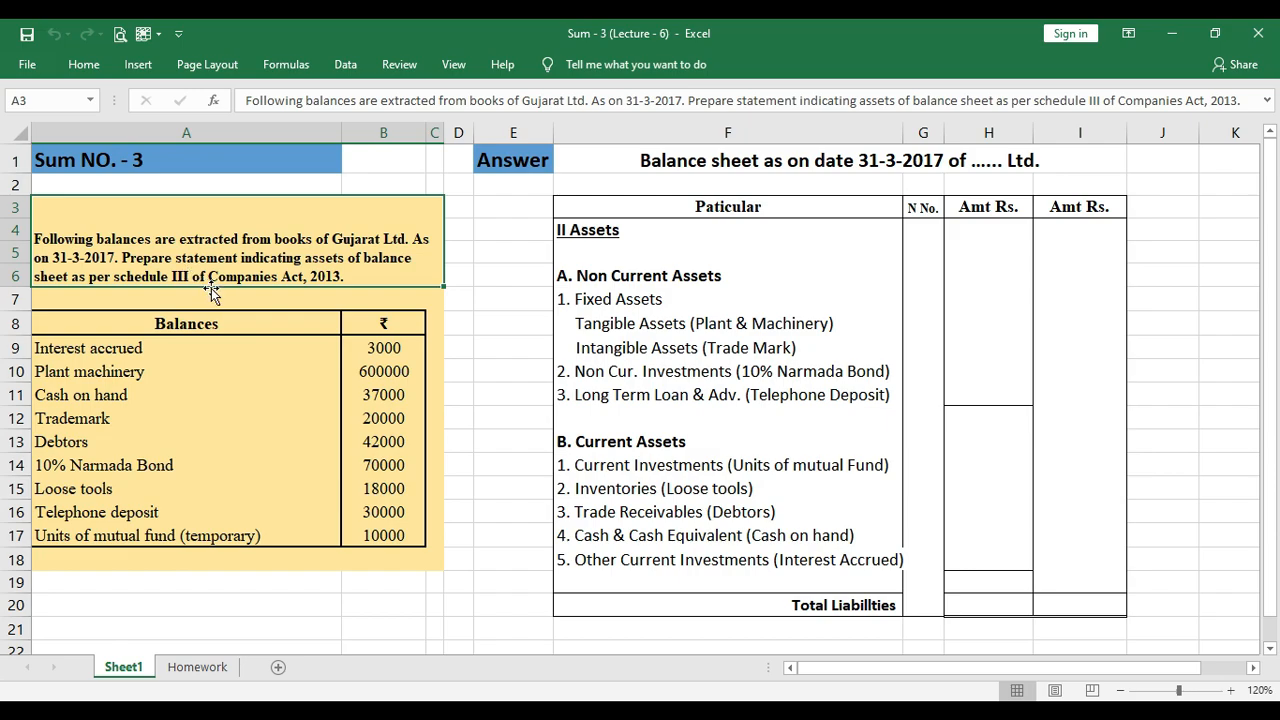
{"action": "left_click", "coordinate": [110, 345]}
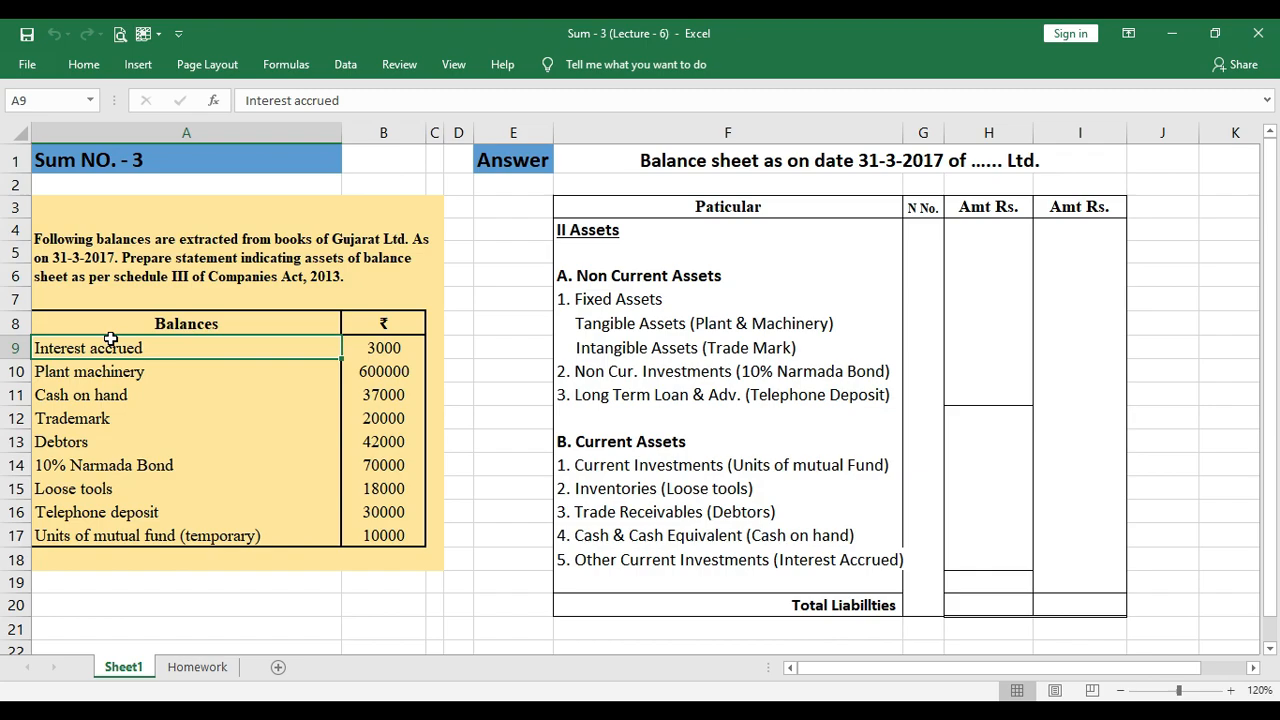
{"action": "double_click", "coordinate": [188, 347]}
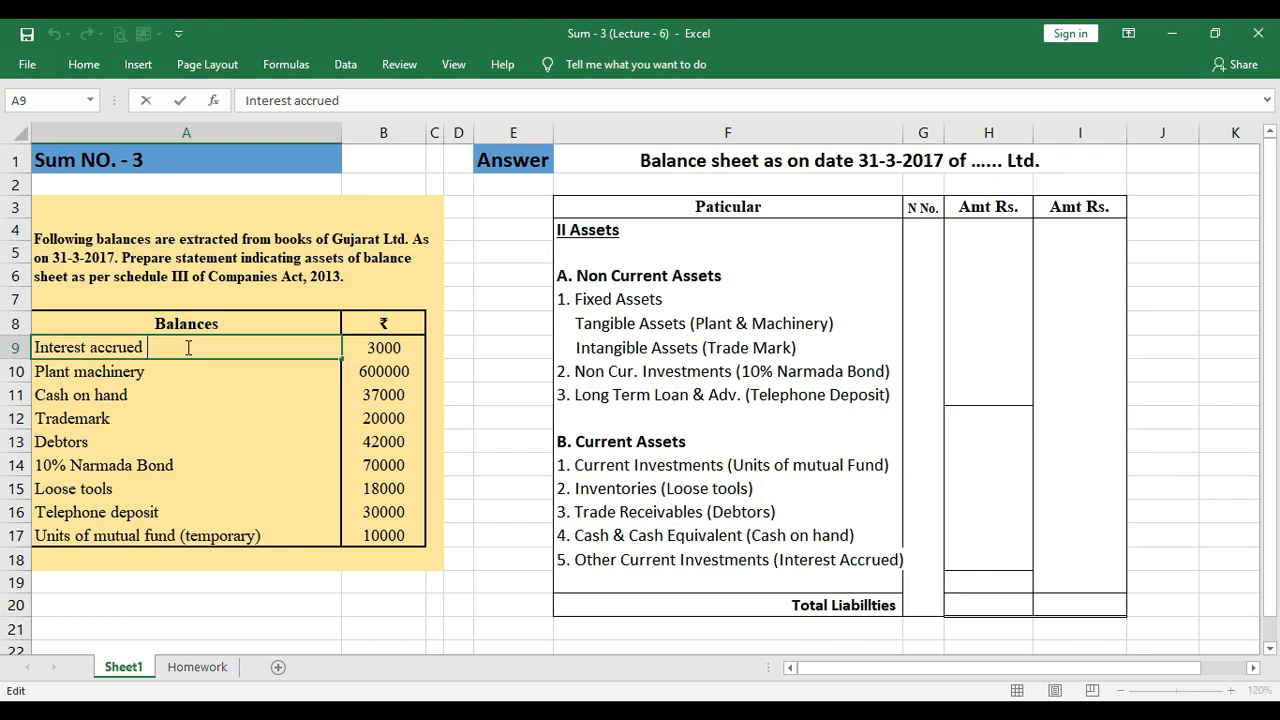
{"action": "type", "text": "("}
{"action": "type", "text": "a"}
{"action": "key", "text": "BackSpace"}
{"action": "type", "text": "A,"}
{"action": "type", "text": "C,"}
{"action": "type", "text": "O)"}
{"action": "key", "text": "Return"}
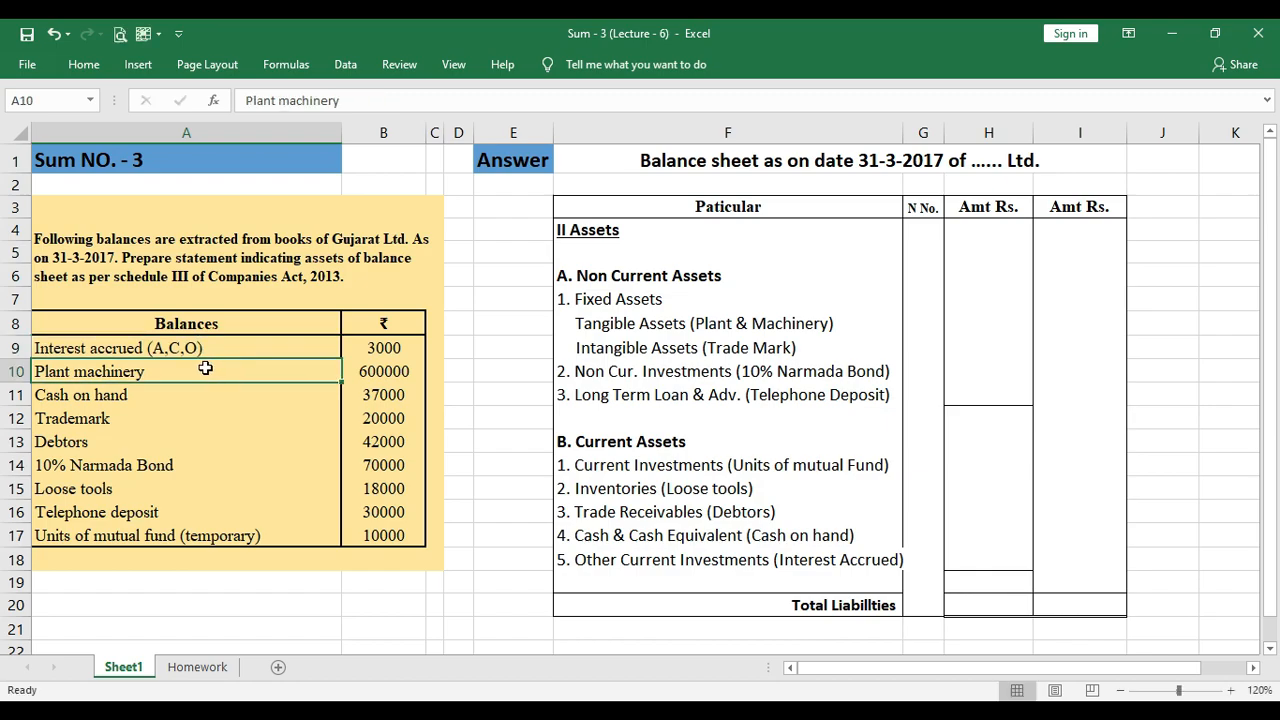
- Append the classification "(A,N,FT)" to the Plant machinery label in the Balances table
{"action": "double_click", "coordinate": [206, 369]}
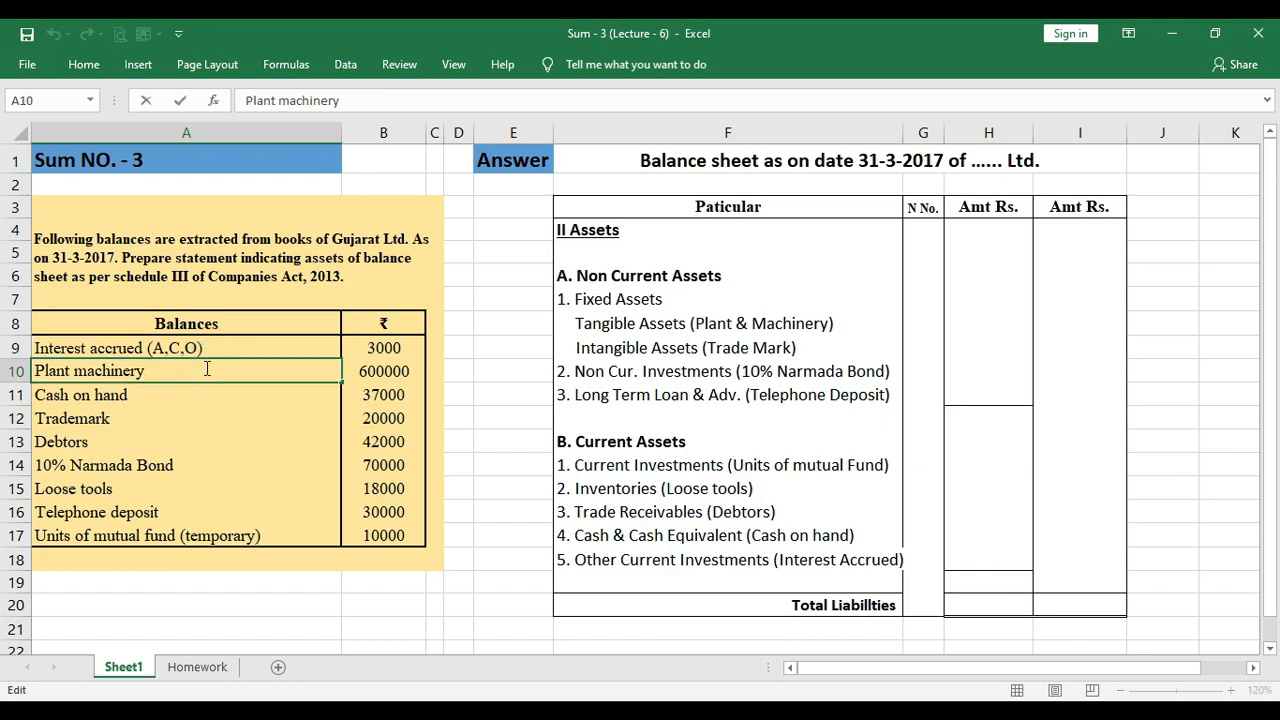
{"action": "type", "text": "(A,"}
{"action": "type", "text": "N,FT)"}
{"action": "key", "text": "Return"}
- Append the classification "(A,C,C)" to the Cash on hand label in the Balances table
{"action": "double_click", "coordinate": [165, 390]}
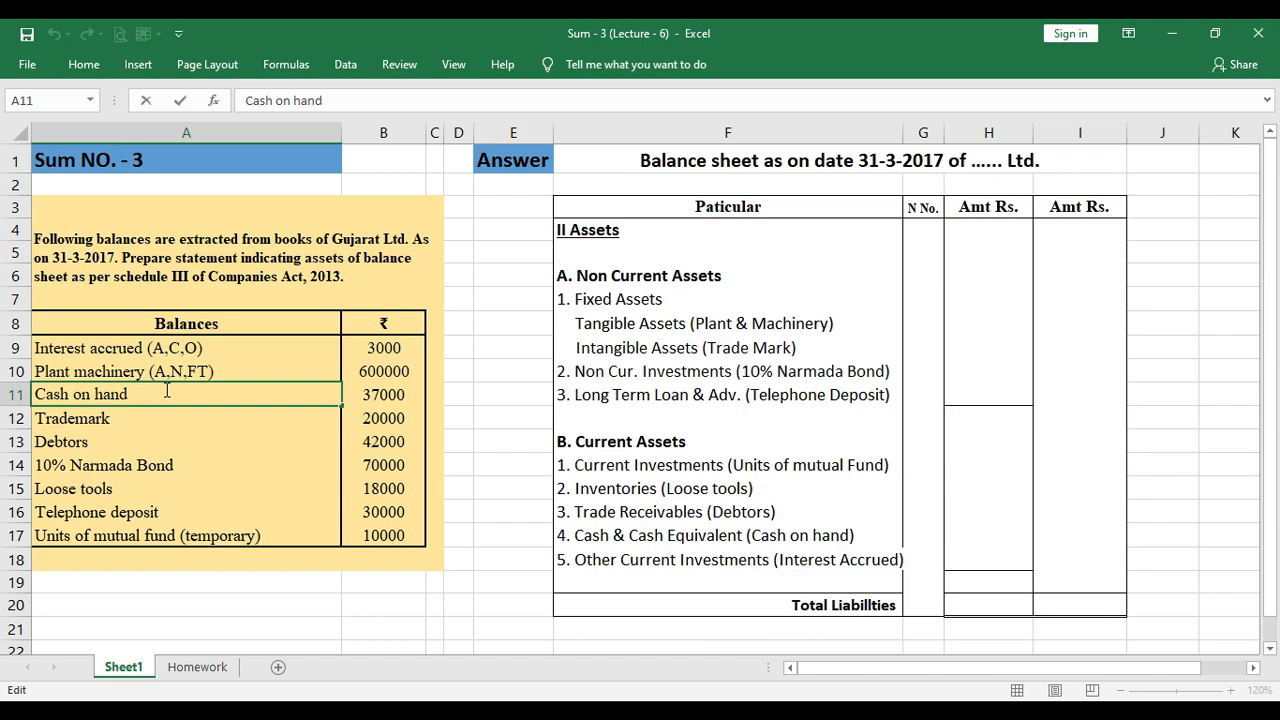
{"action": "type", "text": "(A,"}
{"action": "type", "text": "C,"}
{"action": "type", "text": "C)"}
{"action": "key", "text": "Return"}
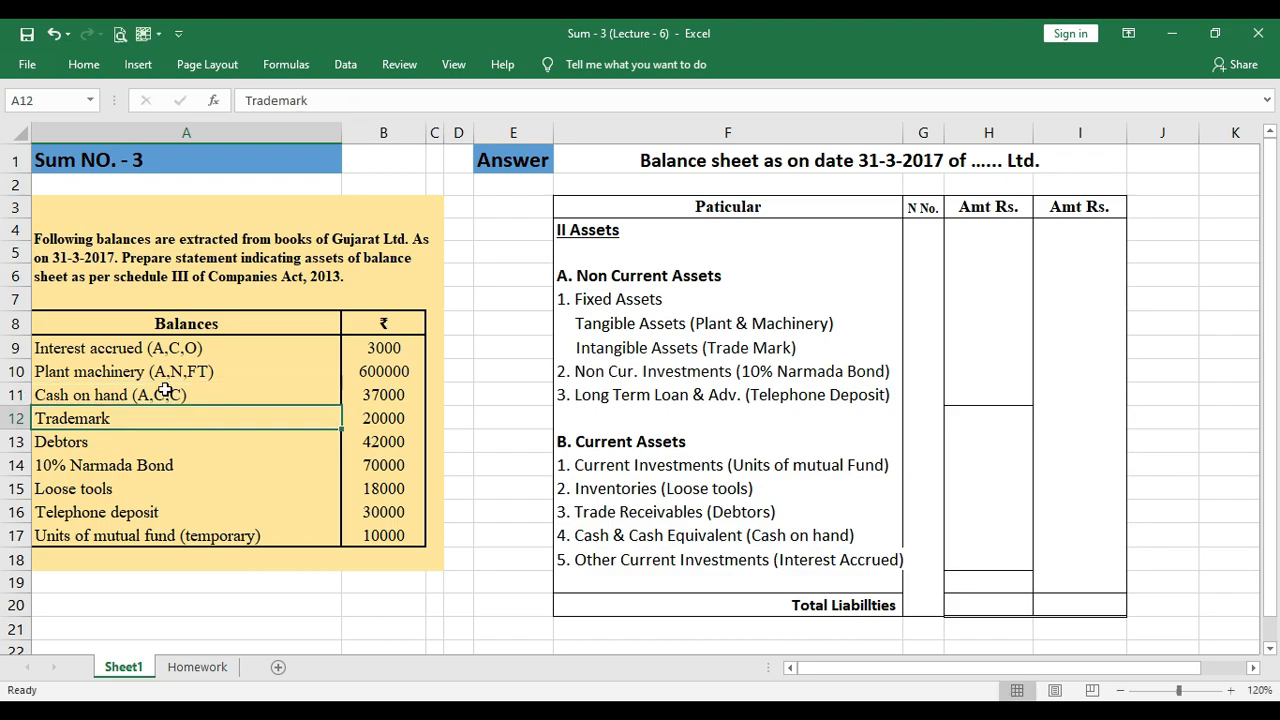
- Append the classification "(A,N,FI)" to the Trademark label in the Balances table
{"action": "double_click", "coordinate": [144, 413]}
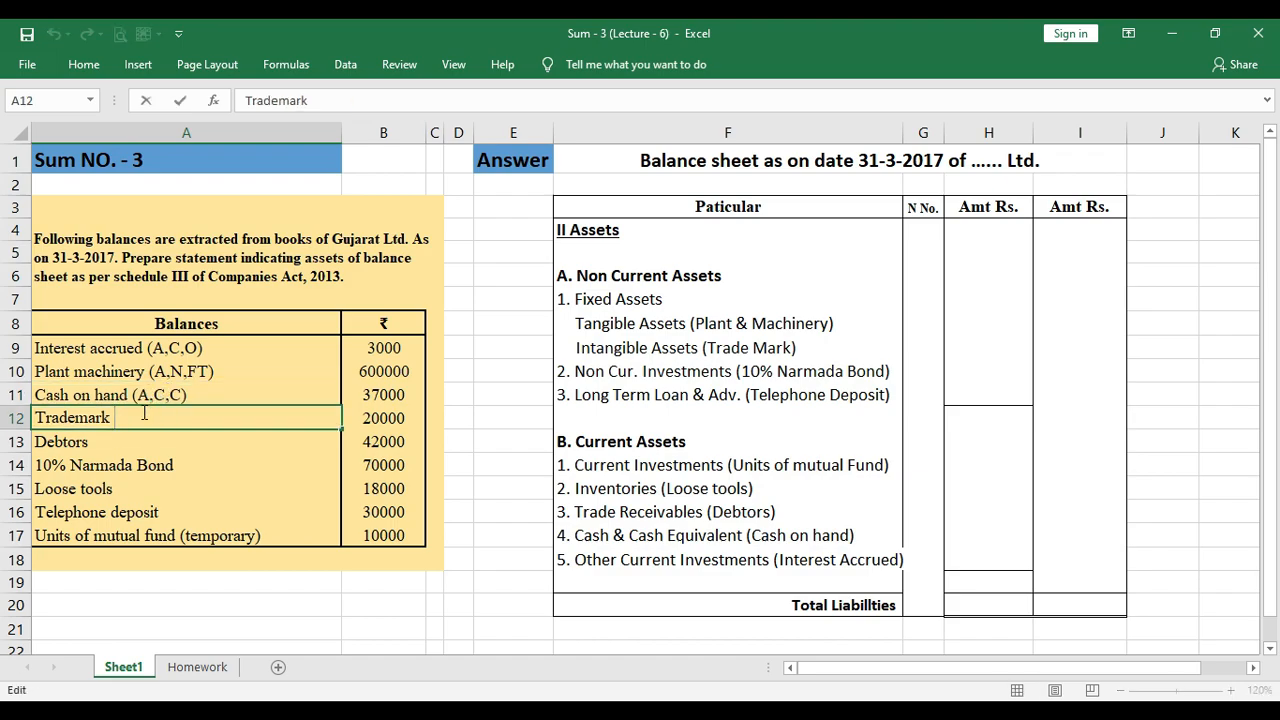
{"action": "type", "text": "(A,N,"}
{"action": "type", "text": "FI)"}
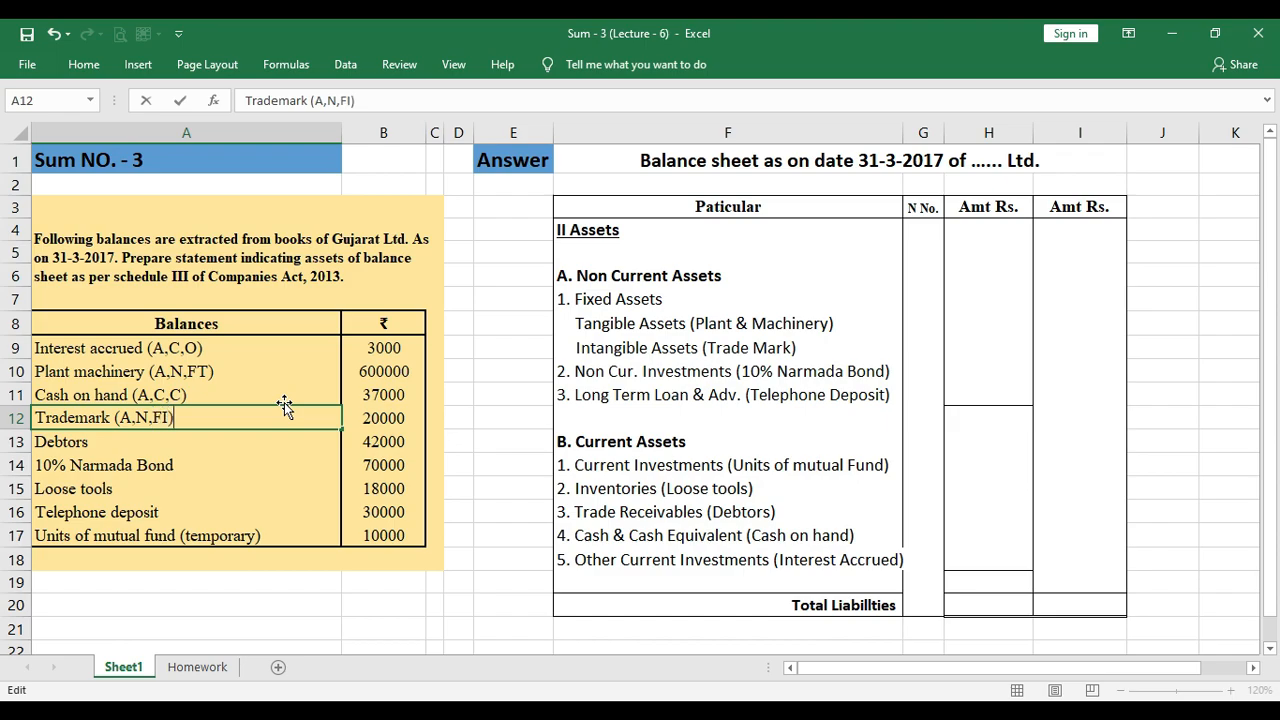
{"action": "key", "text": "Return"}
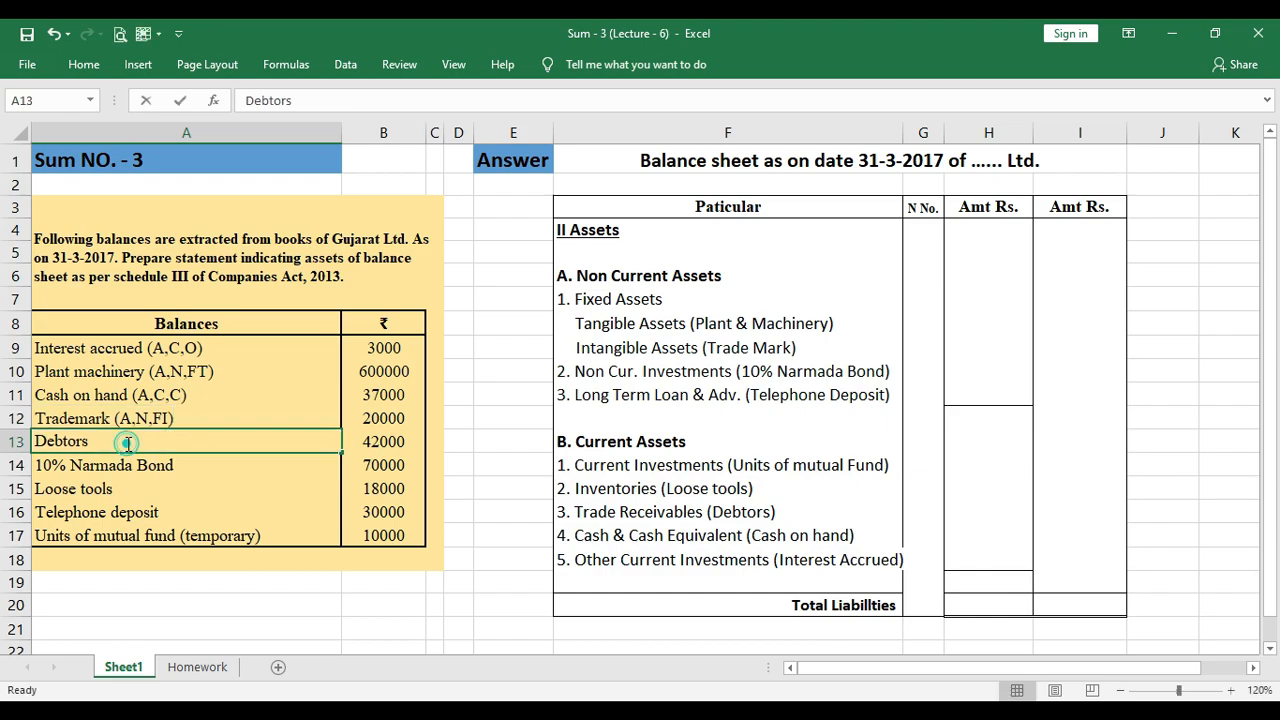
- Append the classification "(A,C,T)" to the Debtors label in the Balances table
{"action": "double_click", "coordinate": [128, 443]}
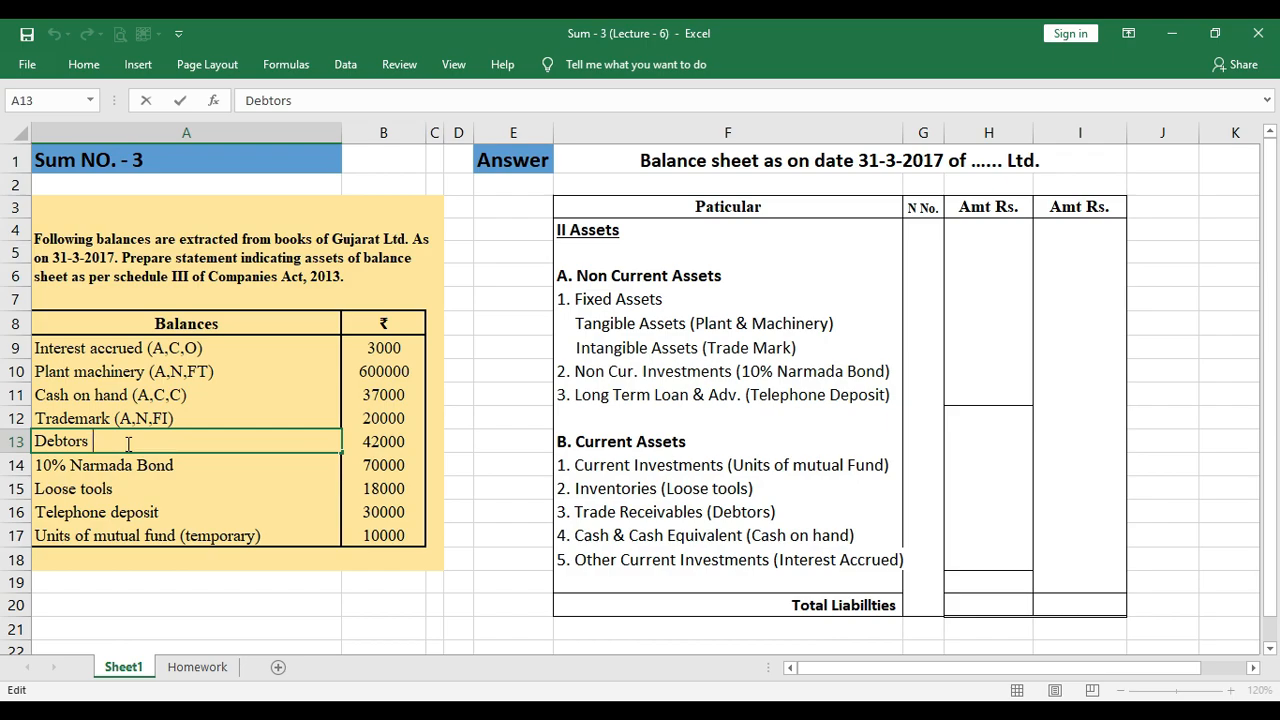
{"action": "type", "text": "(A,C,"}
{"action": "type", "text": "T)"}
- Append the classification "(A,N,N)" to the 10% Narmada Bond label in the Balances table
{"action": "left_click", "coordinate": [252, 464]}
{"action": "double_click", "coordinate": [253, 464]}
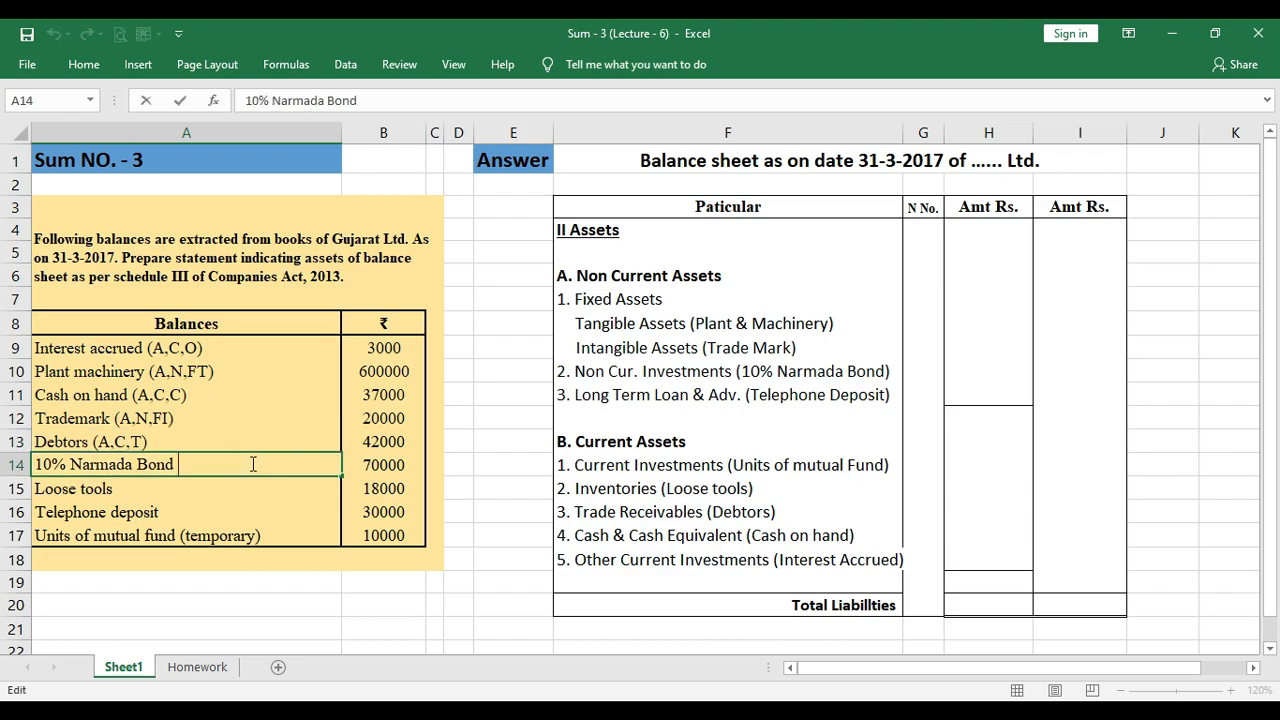
{"action": "type", "text": "(A,"}
{"action": "type", "text": "N,N)"}
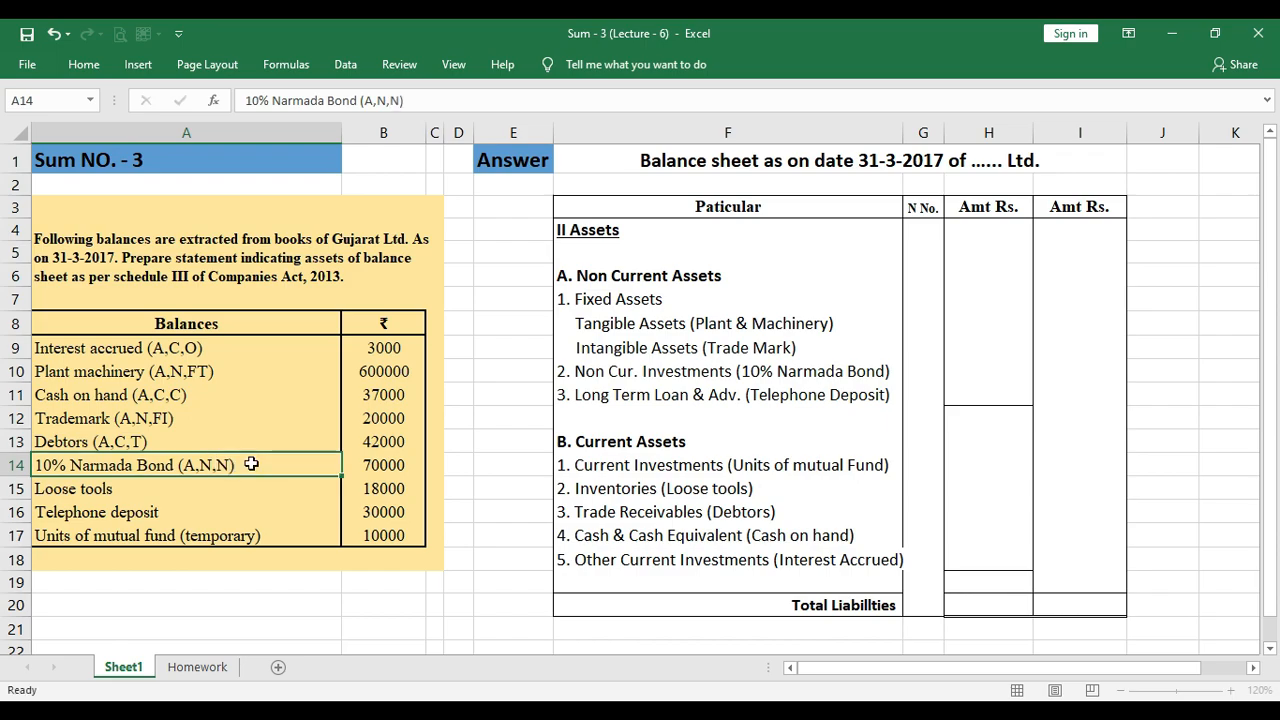
{"action": "key", "text": "Return"}
- Append the classification "(A,C,I)" to the Loose tools label in the Balances table
{"action": "left_click", "coordinate": [190, 484]}
{"action": "double_click", "coordinate": [190, 484]}
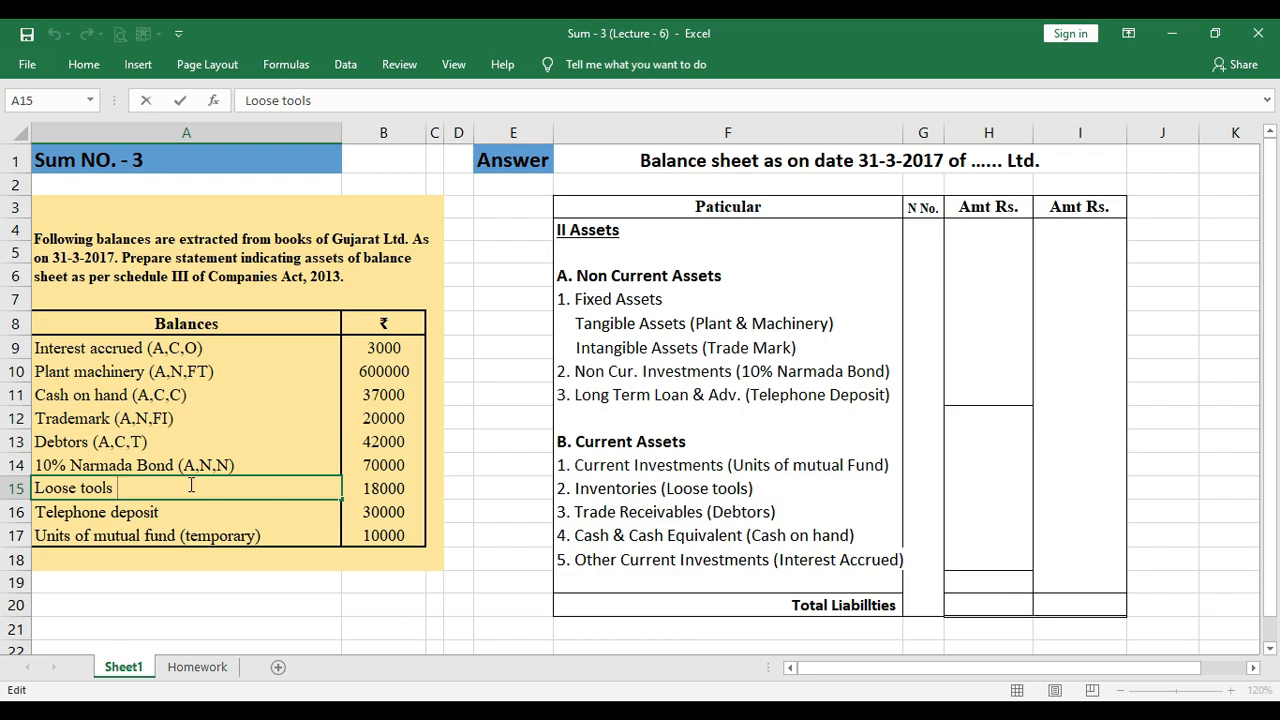
{"action": "type", "text": "(A,C,"}
{"action": "type", "text": "I)"}
{"action": "key", "text": "Return"}
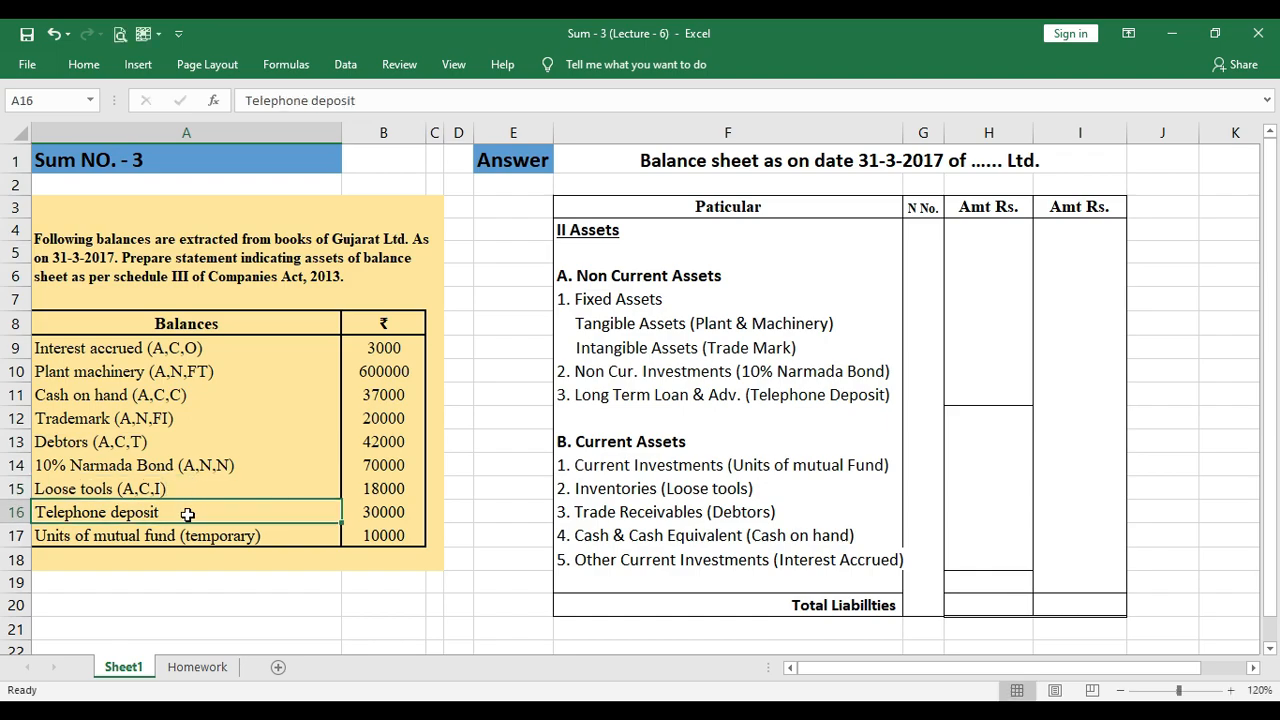
- Append the classification "(A,N,L)" to the Telephone deposit label in the Balances table
{"action": "double_click", "coordinate": [189, 514]}
{"action": "type", "text": "(A,"}
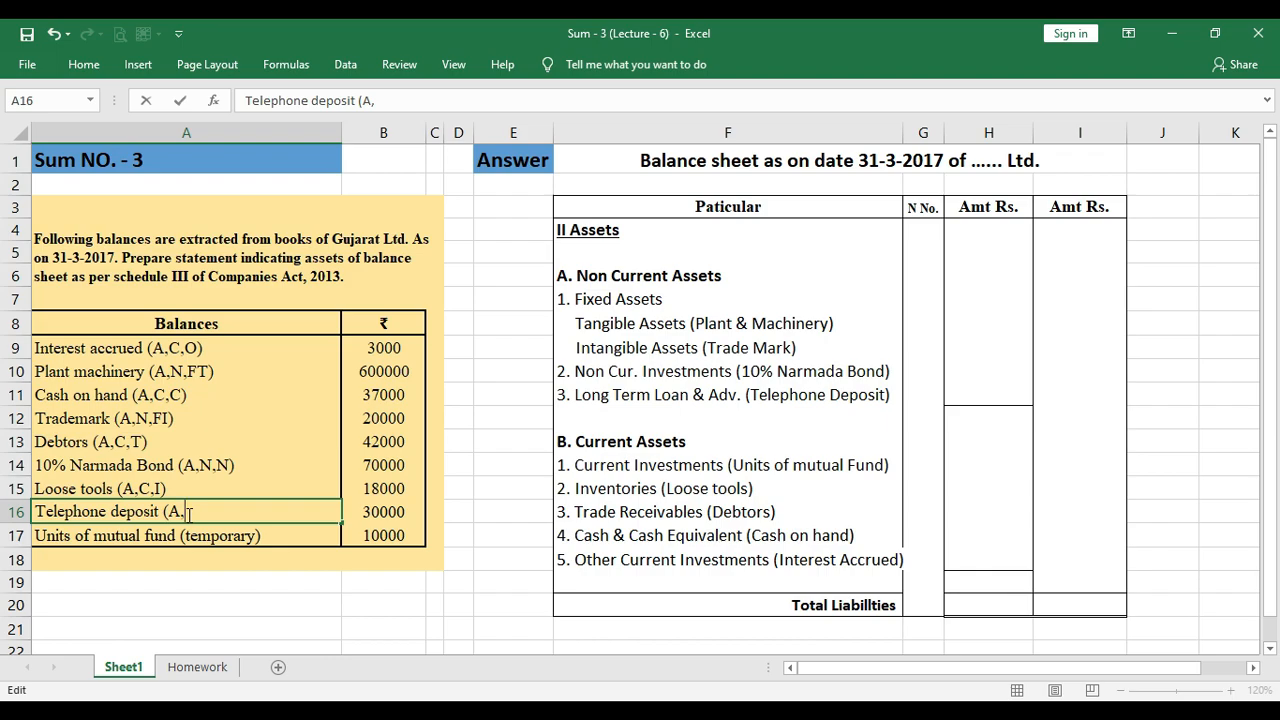
{"action": "type", "text": "N,"}
{"action": "type", "text": "L)"}
- Append the classification "(A,C,C)" to the Units of mutual fund (temporary) label in the Balances table
{"action": "left_click", "coordinate": [312, 548]}
{"action": "double_click", "coordinate": [296, 535]}
{"action": "type", "text": "("}
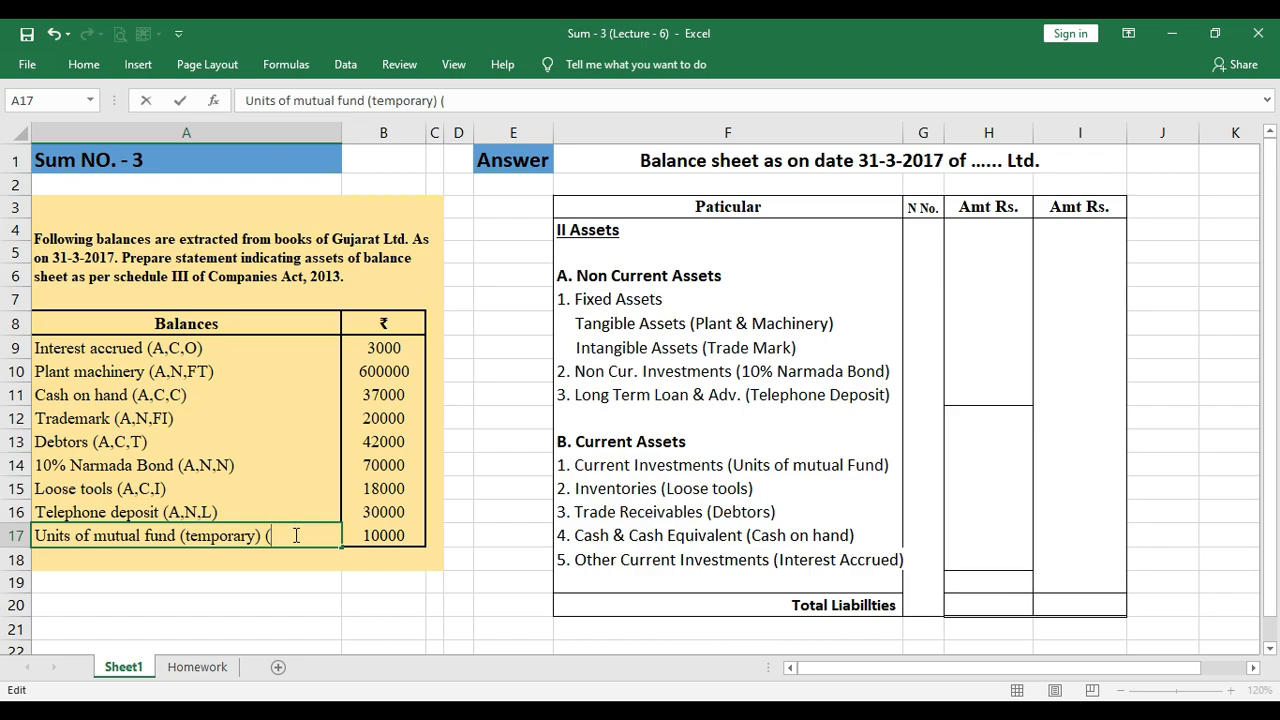
{"action": "type", "text": "A,"}
{"action": "type", "text": "C,C)"}
- Replace the dotted placeholder in the balance sheet title with "Gujarat" so it reads "Gujarat Ltd."
{"action": "left_click", "coordinate": [994, 166]}
{"action": "double_click", "coordinate": [994, 166]}
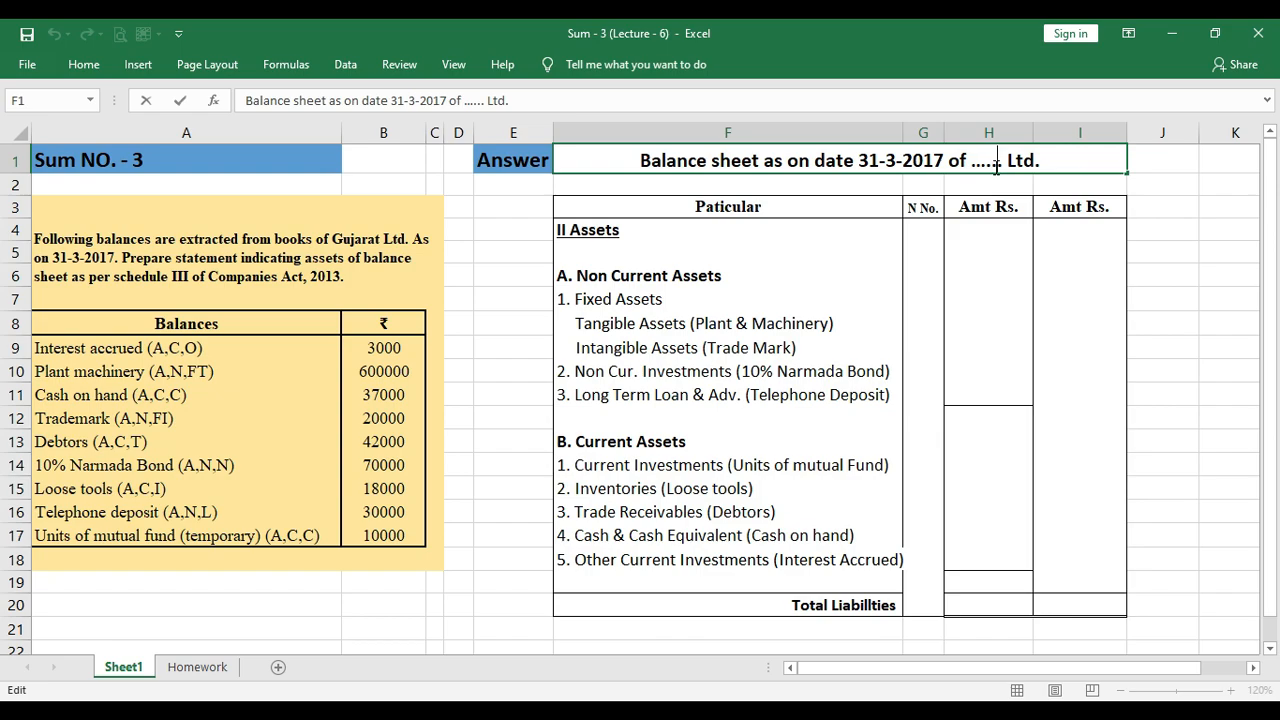
{"action": "key", "text": "BackSpace"}
{"action": "key", "text": "BackSpace"}
{"action": "key", "text": "BackSpace"}
{"action": "key", "text": "BackSpace"}
{"action": "key", "text": "BackSpace"}
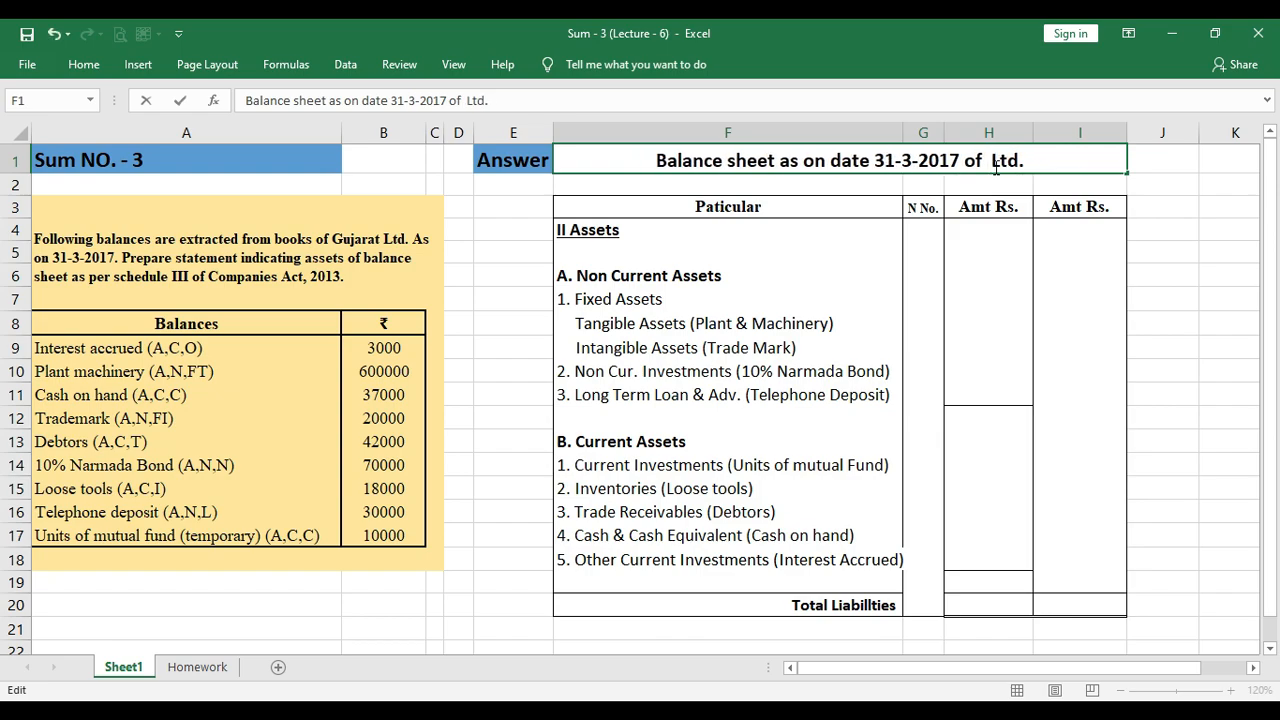
{"action": "type", "text": "G"}
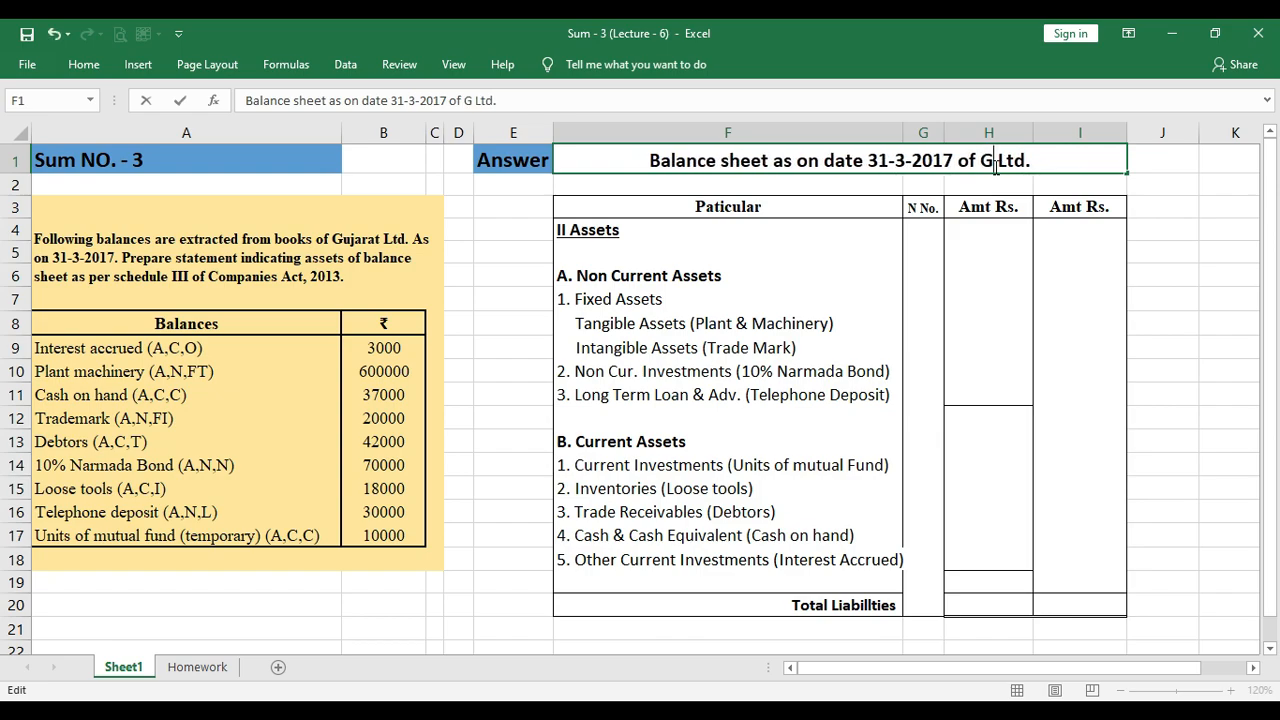
{"action": "key", "text": "BackSpace"}
{"action": "type", "text": "Gujarat"}
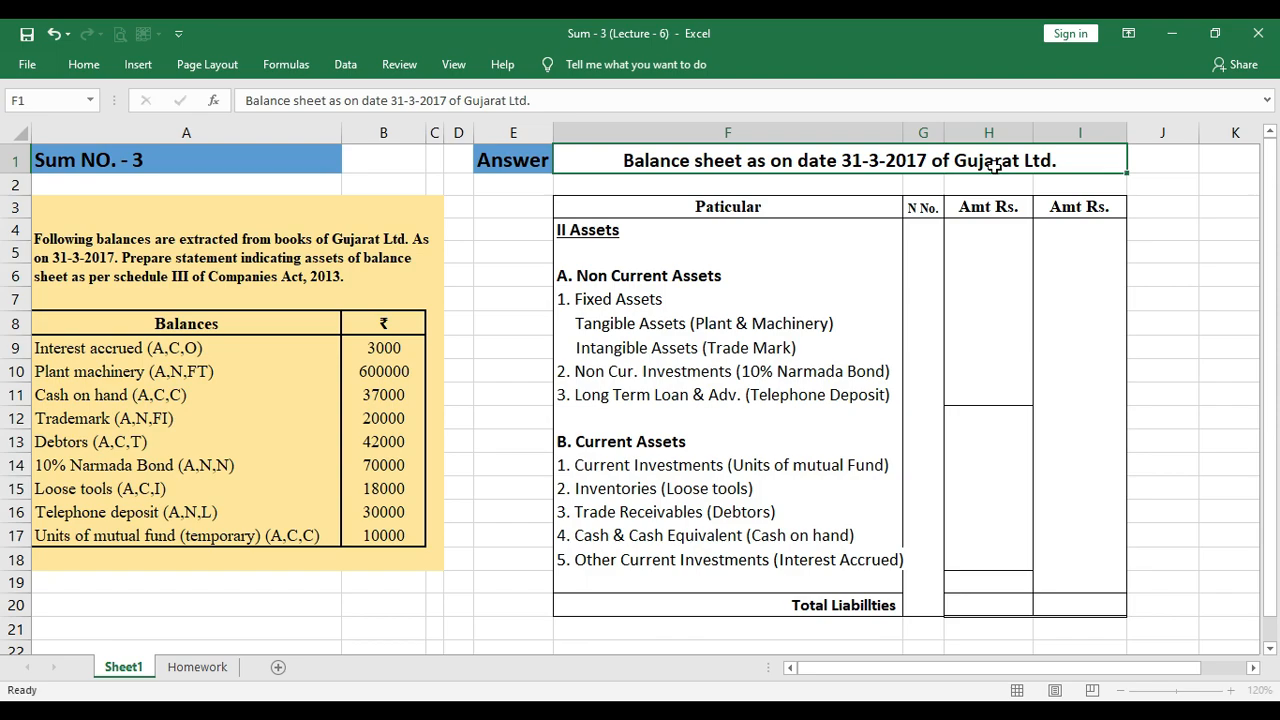
{"action": "key", "text": "Return"}
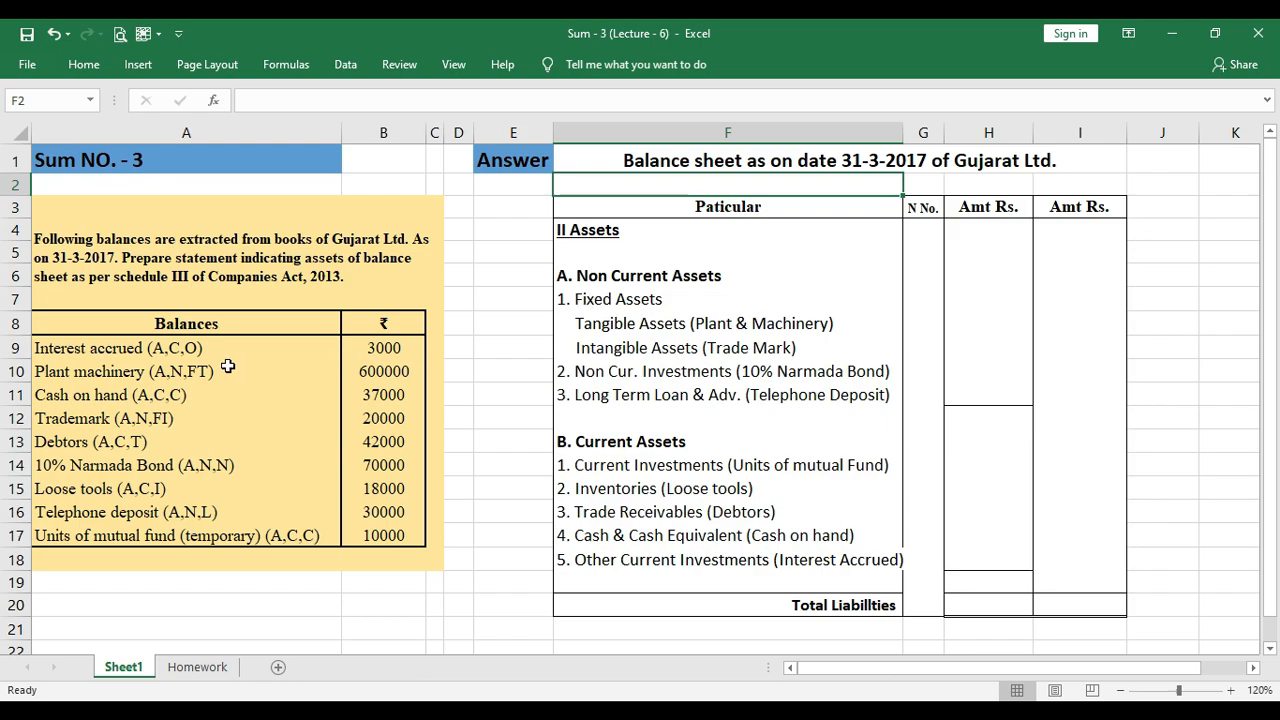
- Enter 600000 as the Tangible Assets (Plant & Machinery) amount in cell H8 of the balance sheet
{"action": "left_click", "coordinate": [401, 371]}
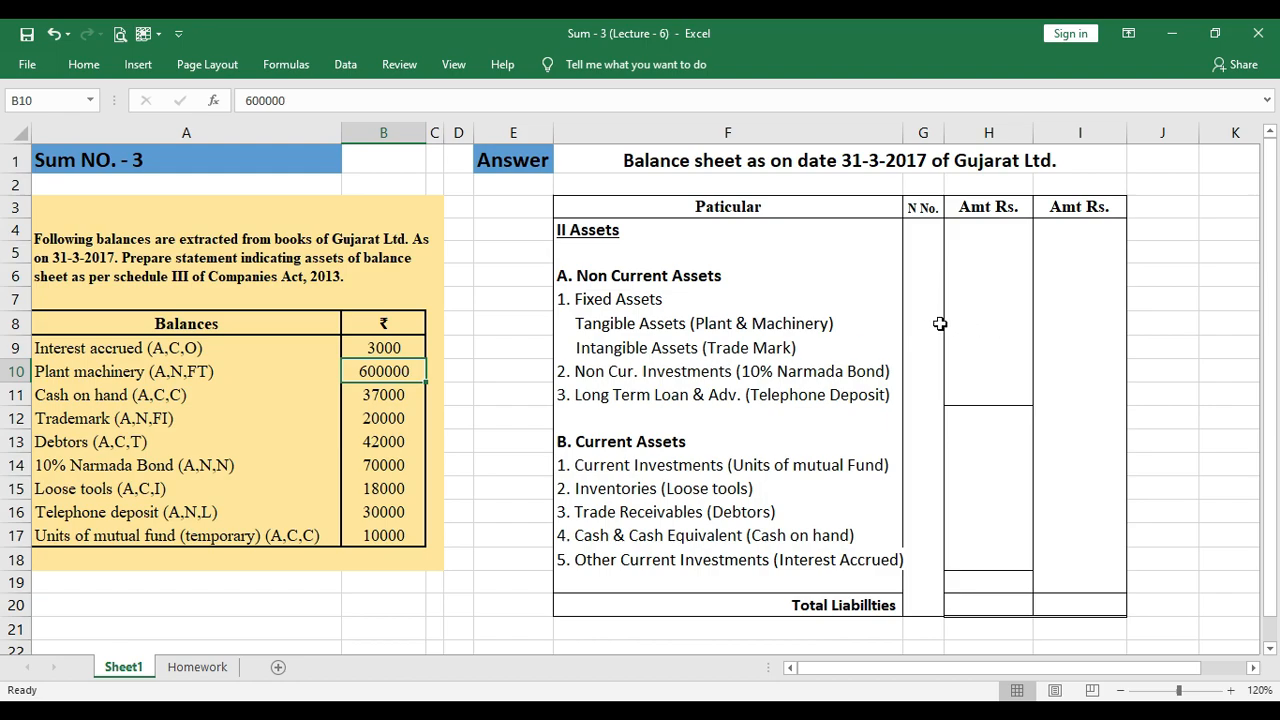
{"action": "left_click", "coordinate": [752, 323]}
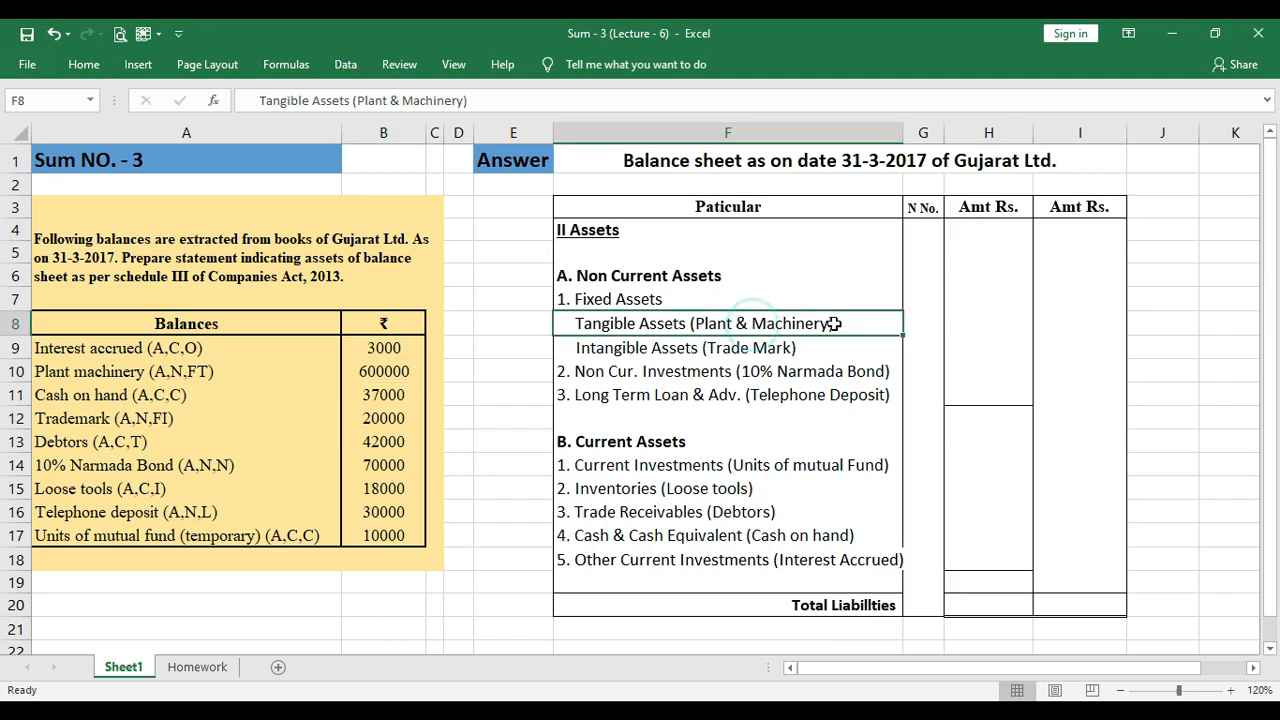
{"action": "left_click", "coordinate": [951, 319]}
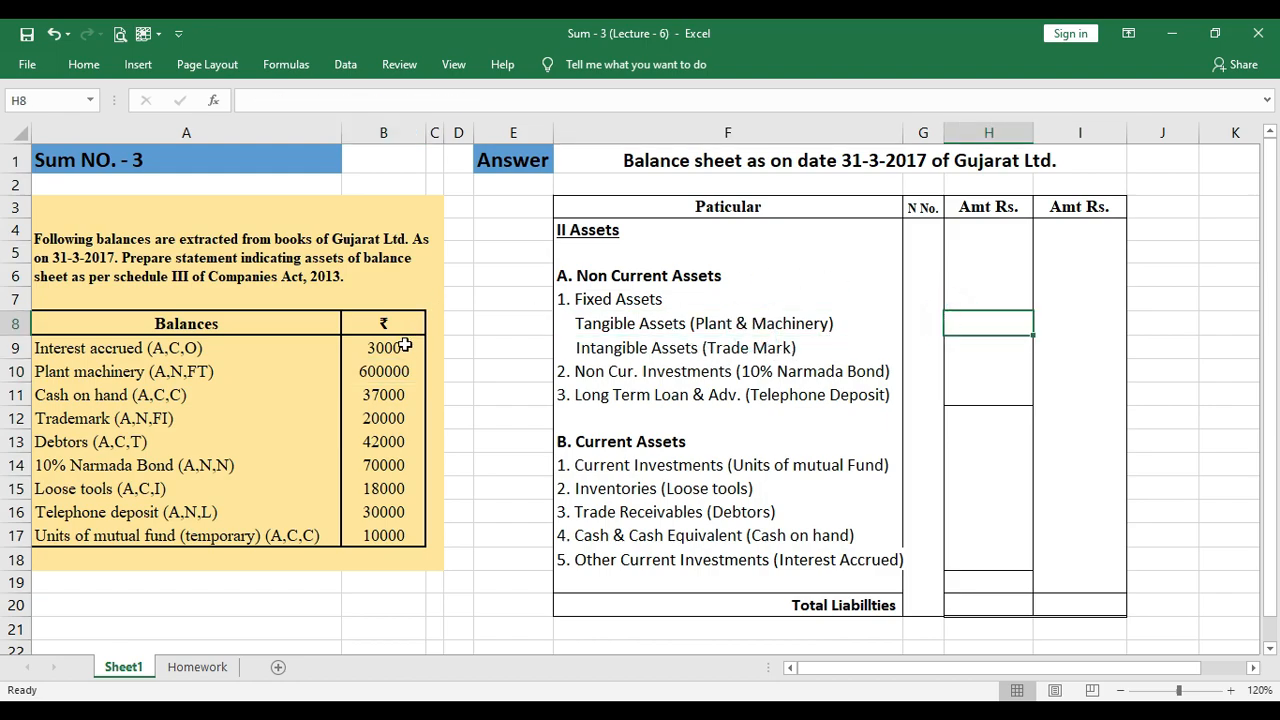
{"action": "type", "text": "6"}
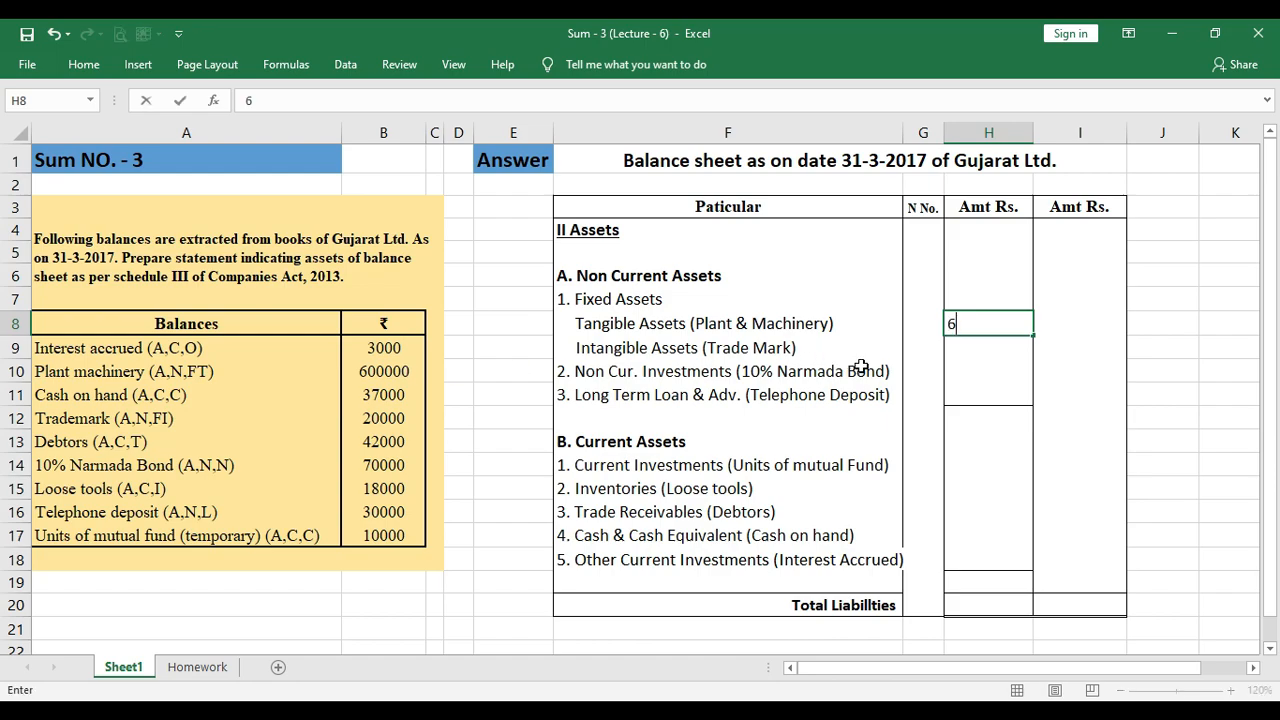
{"action": "type", "text": "00000"}
{"action": "key", "text": "Return"}
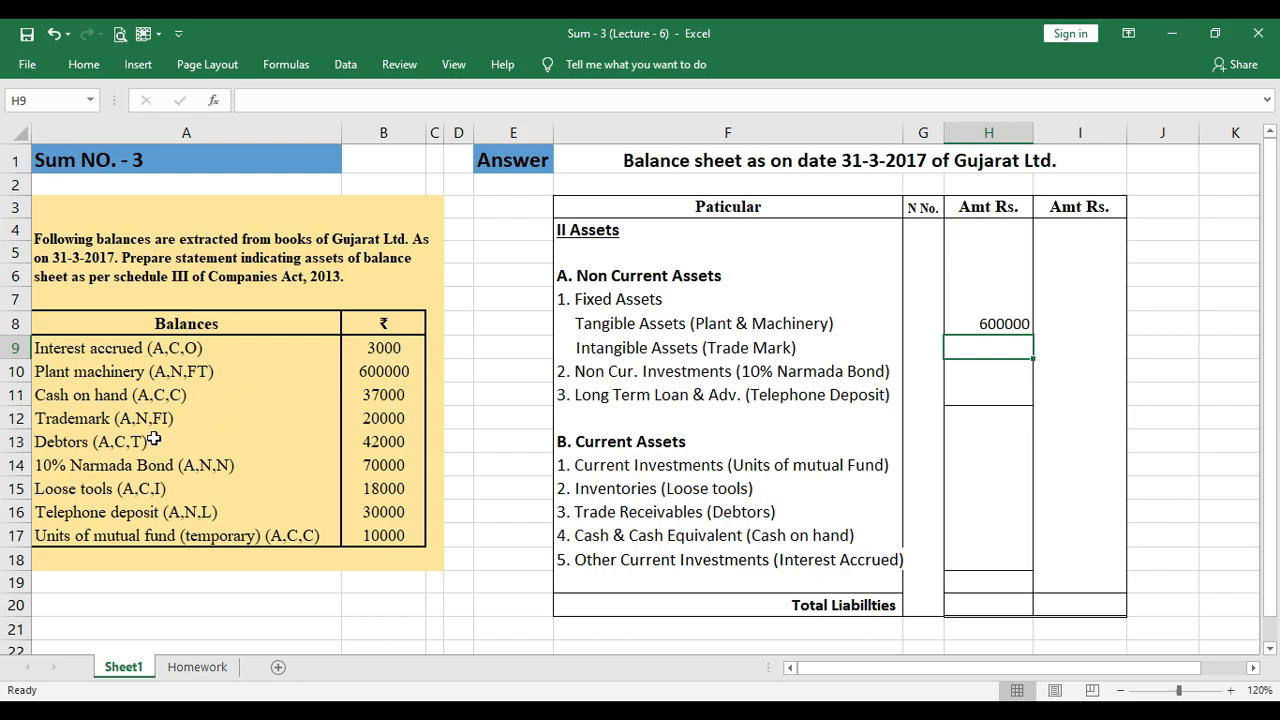
- Enter 20000 as the Intangible Assets (Trade Mark) amount in cell H9 of the balance sheet
{"action": "left_click", "coordinate": [107, 425]}
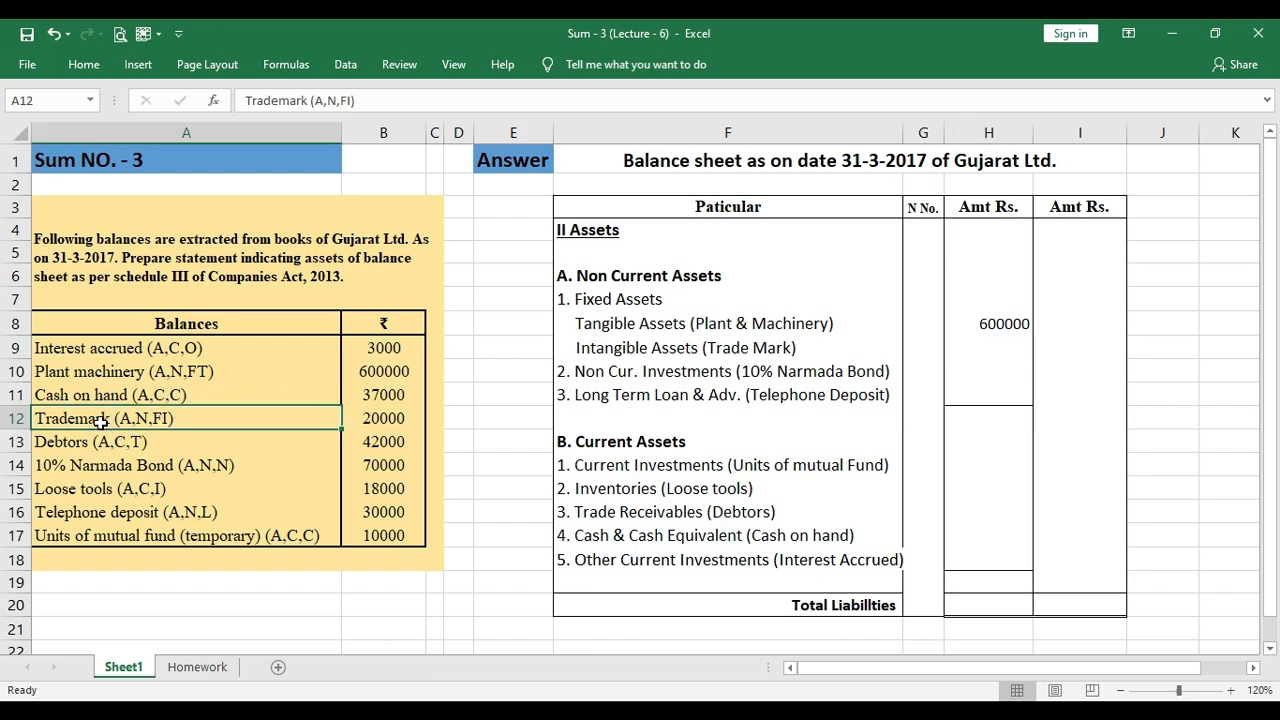
{"action": "left_click", "coordinate": [381, 410]}
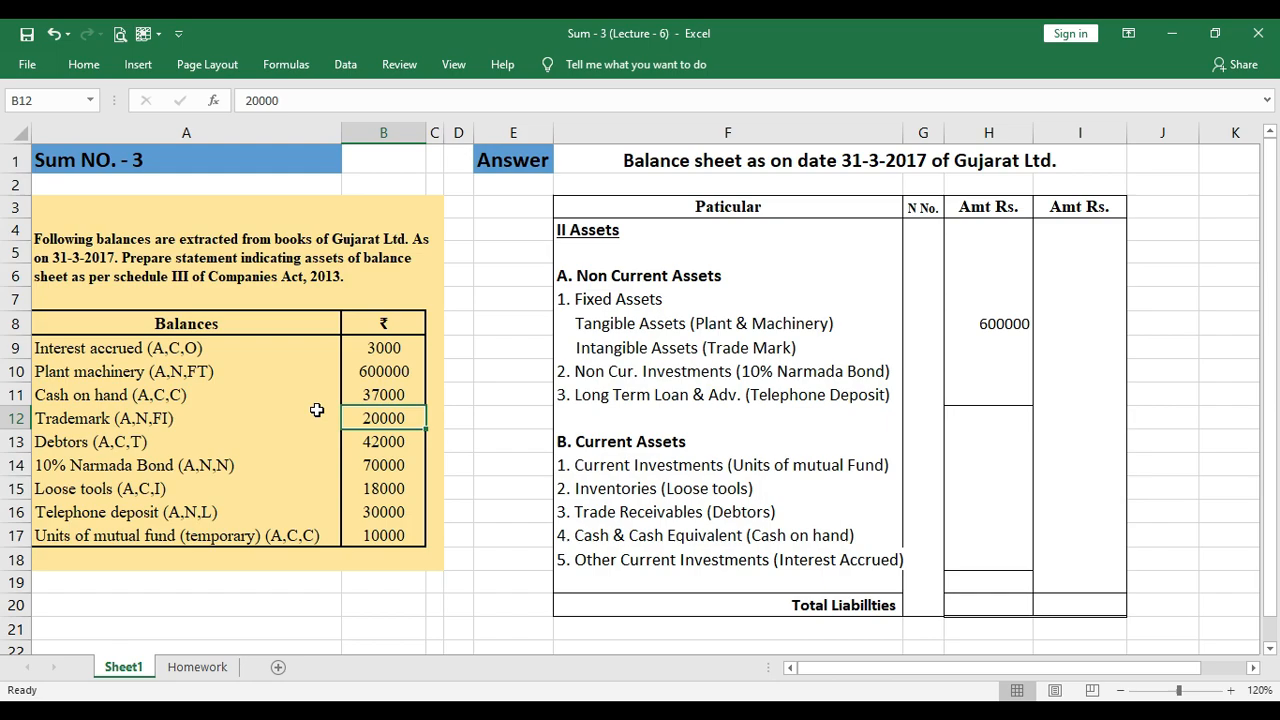
{"action": "left_click", "coordinate": [983, 340]}
{"action": "type", "text": "20000"}
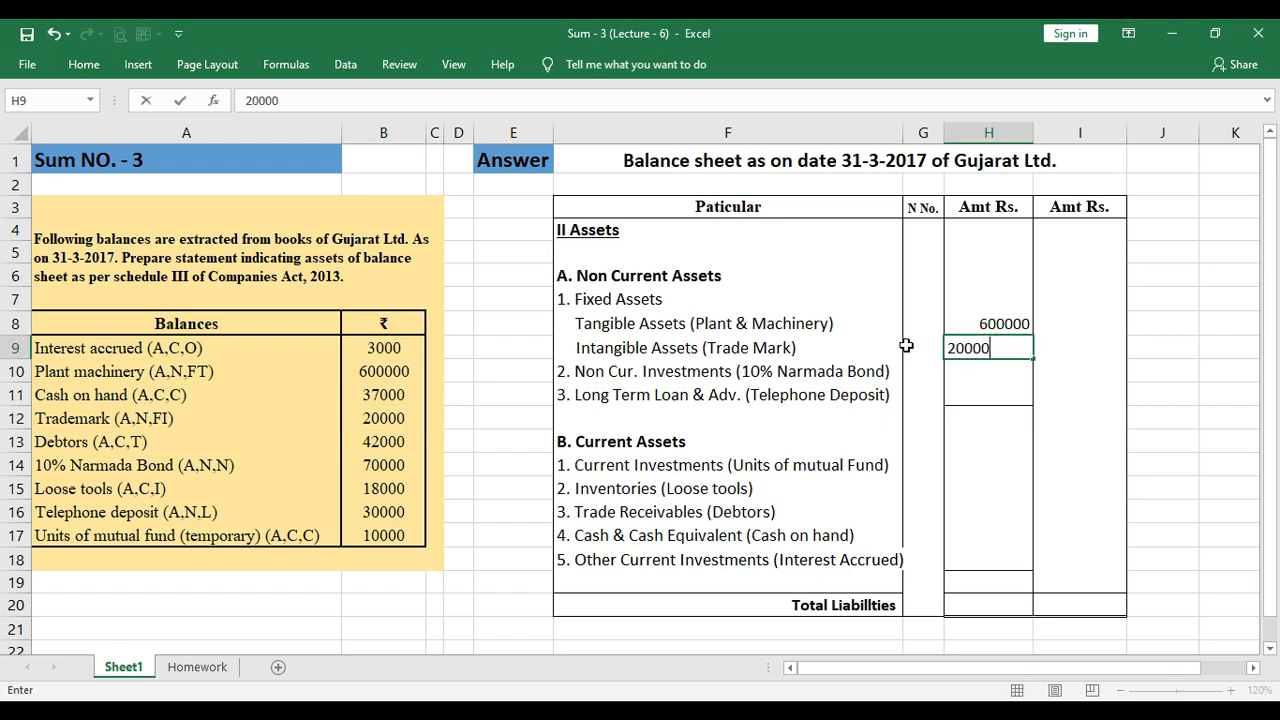
{"action": "key", "text": "Return"}
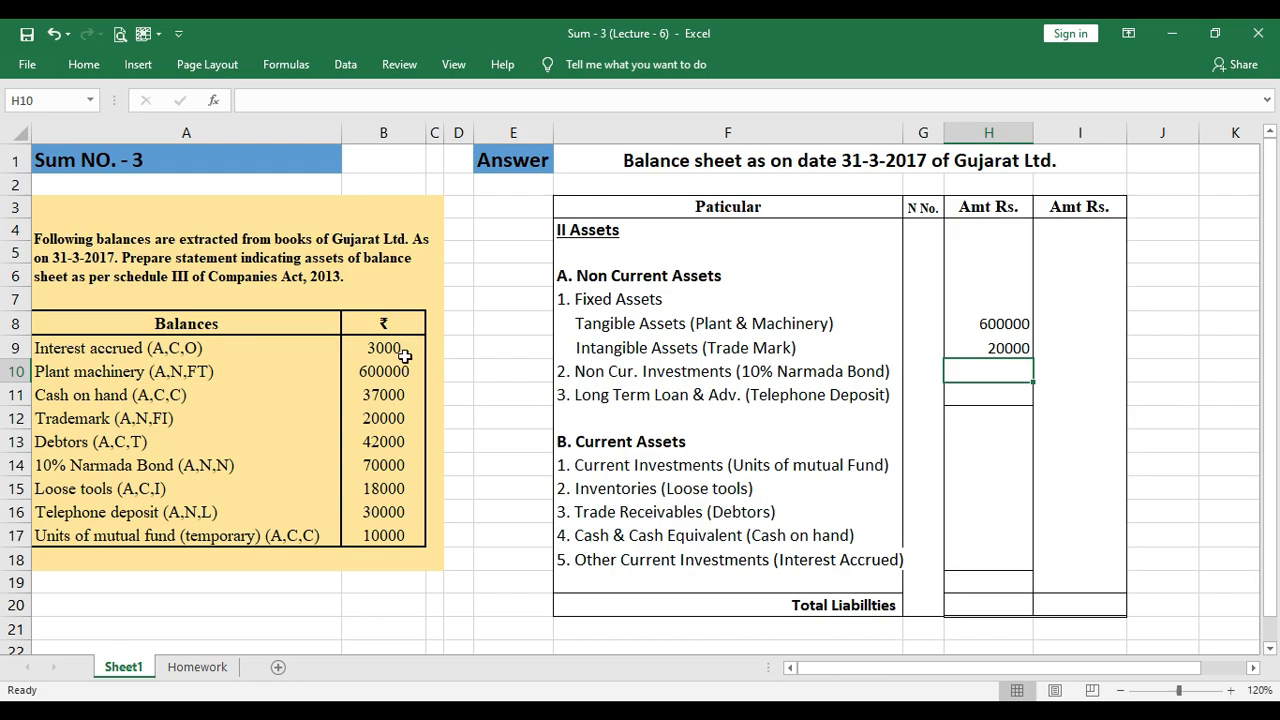
- Make the Plant machinery, Trademark and 10% Narmada Bond amounts bold in the Balances table
{"action": "left_click", "coordinate": [393, 367]}
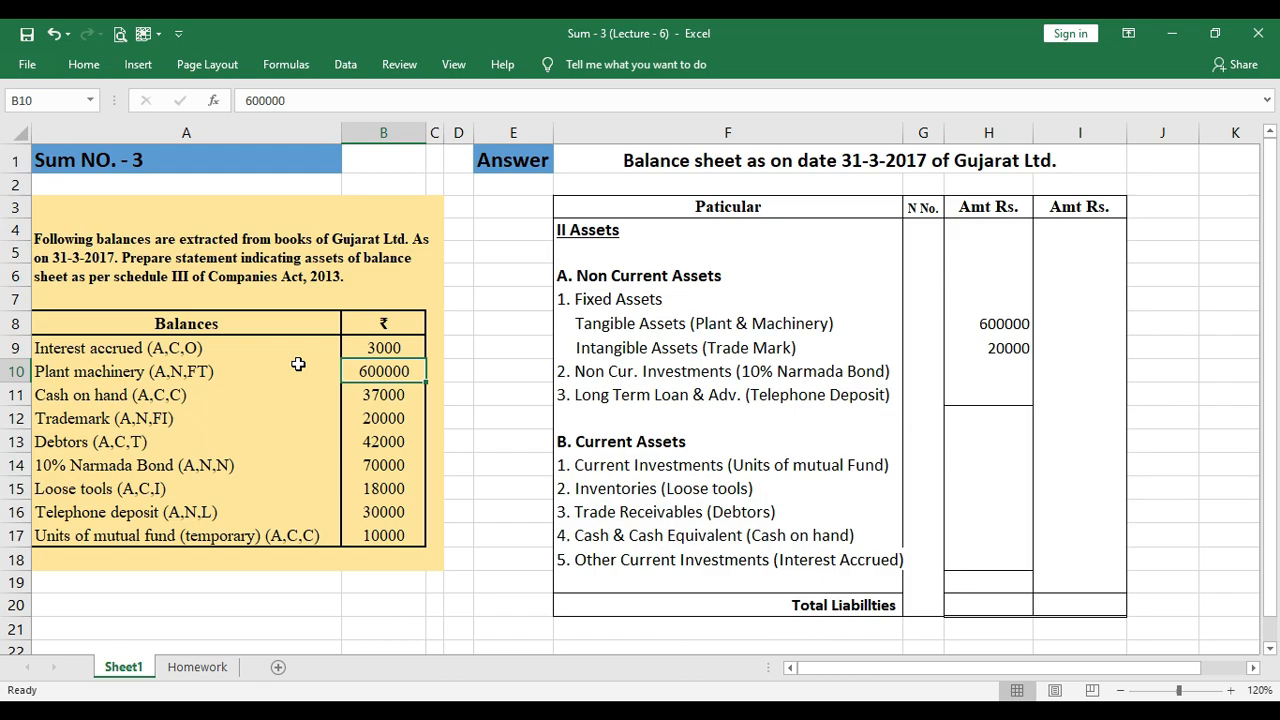
{"action": "key", "text": "ctrl+b"}
{"action": "key", "text": "ctrl+Down"}
{"action": "left_click", "coordinate": [374, 411]}
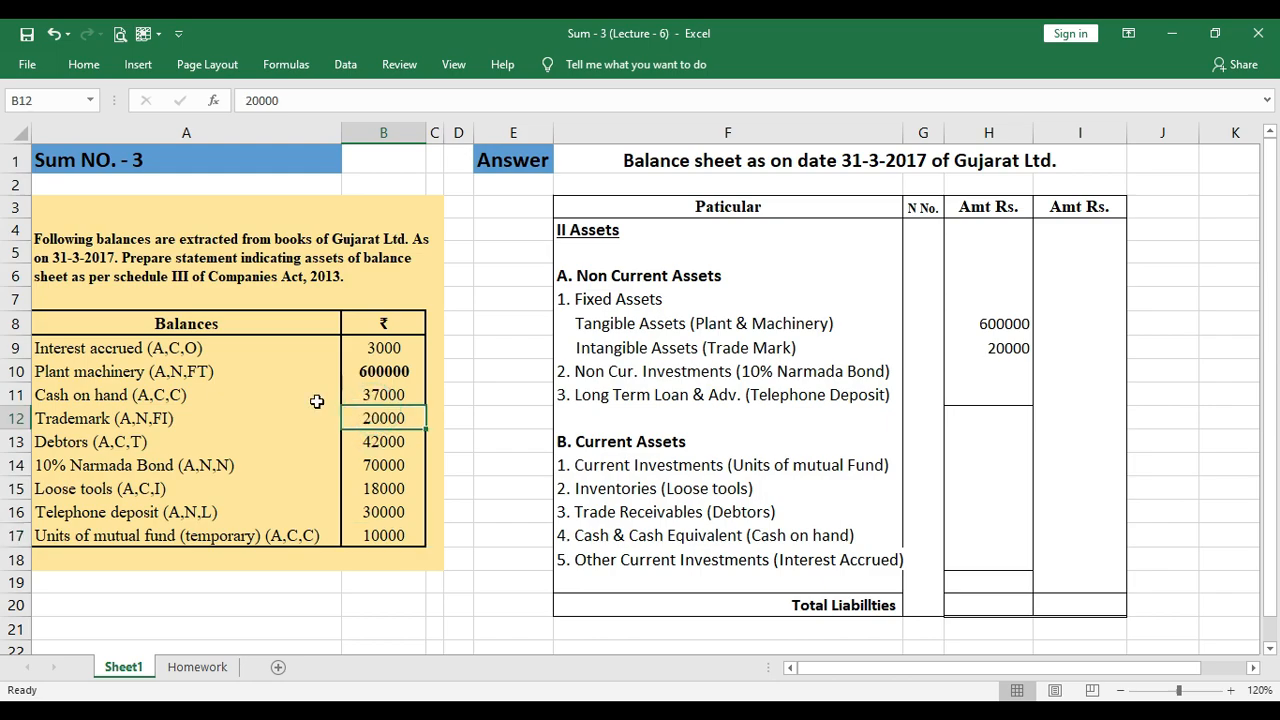
{"action": "key", "text": "ctrl+b"}
{"action": "left_click", "coordinate": [794, 366]}
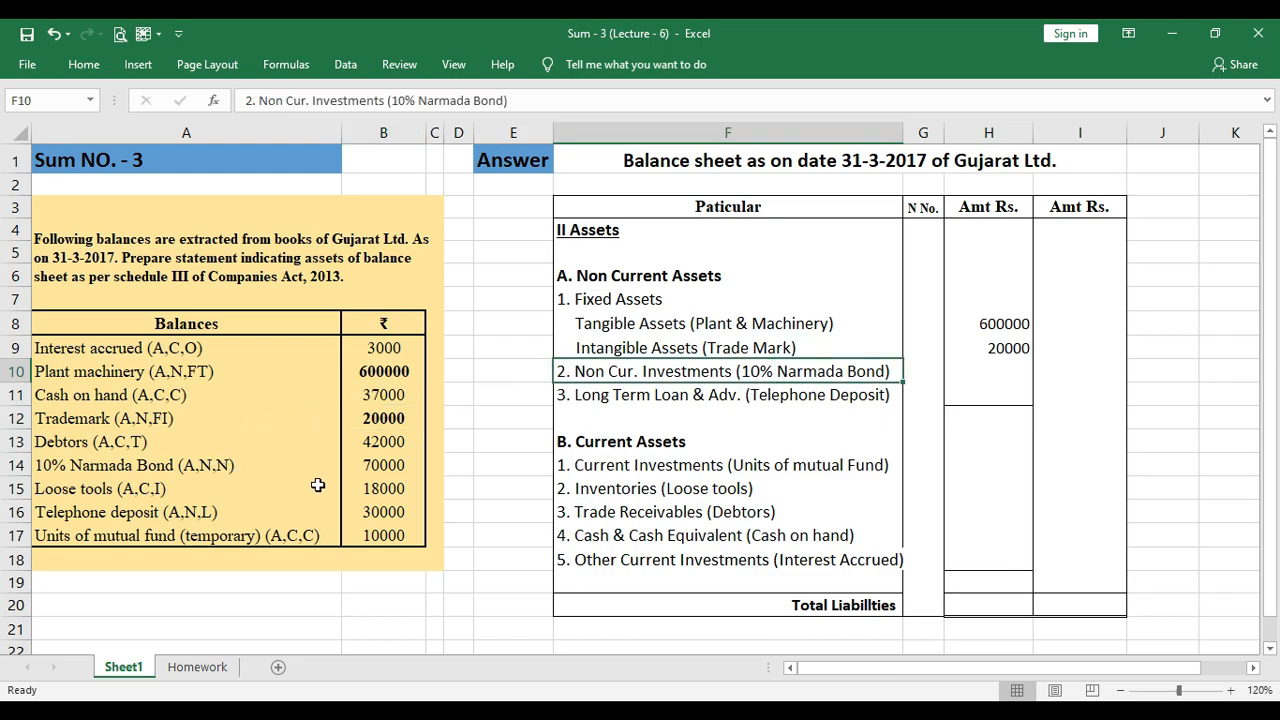
{"action": "left_click", "coordinate": [372, 465]}
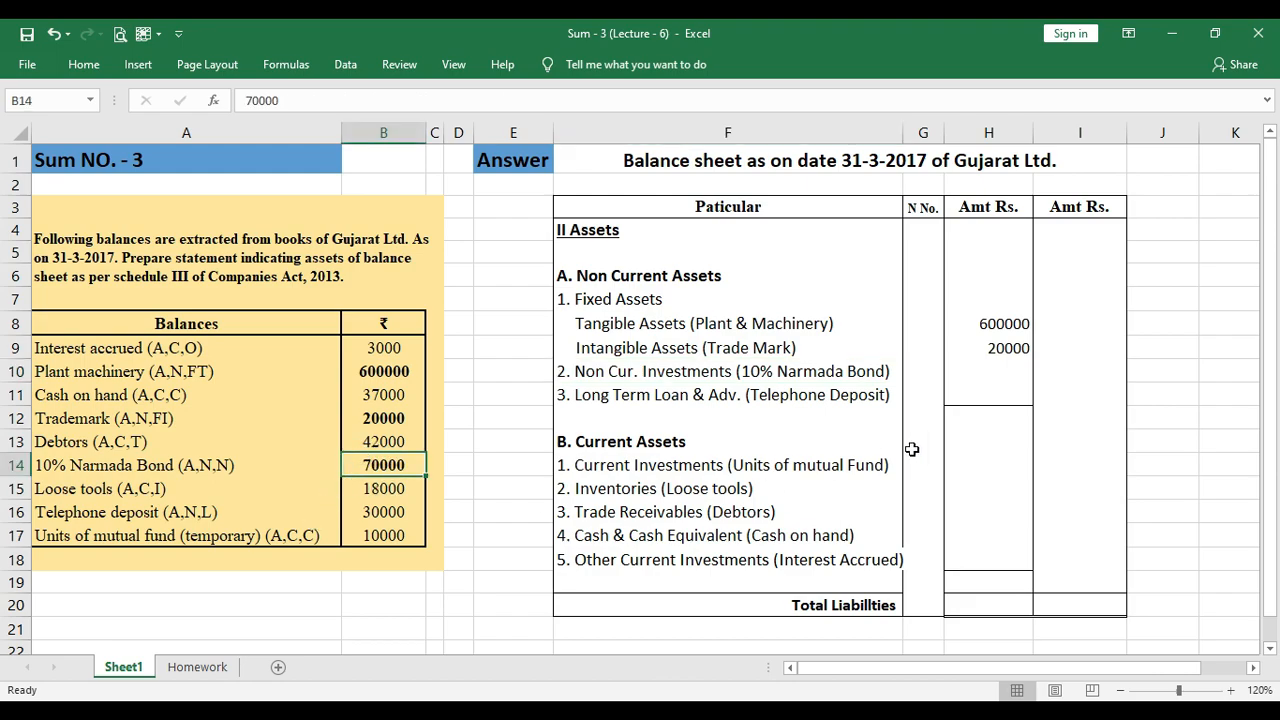
- Enter 70000 as the Non Cur. Investments (10% Narmada Bond) amount in cell H10 of the balance sheet
{"action": "left_click", "coordinate": [1000, 391]}
{"action": "left_click", "coordinate": [995, 376]}
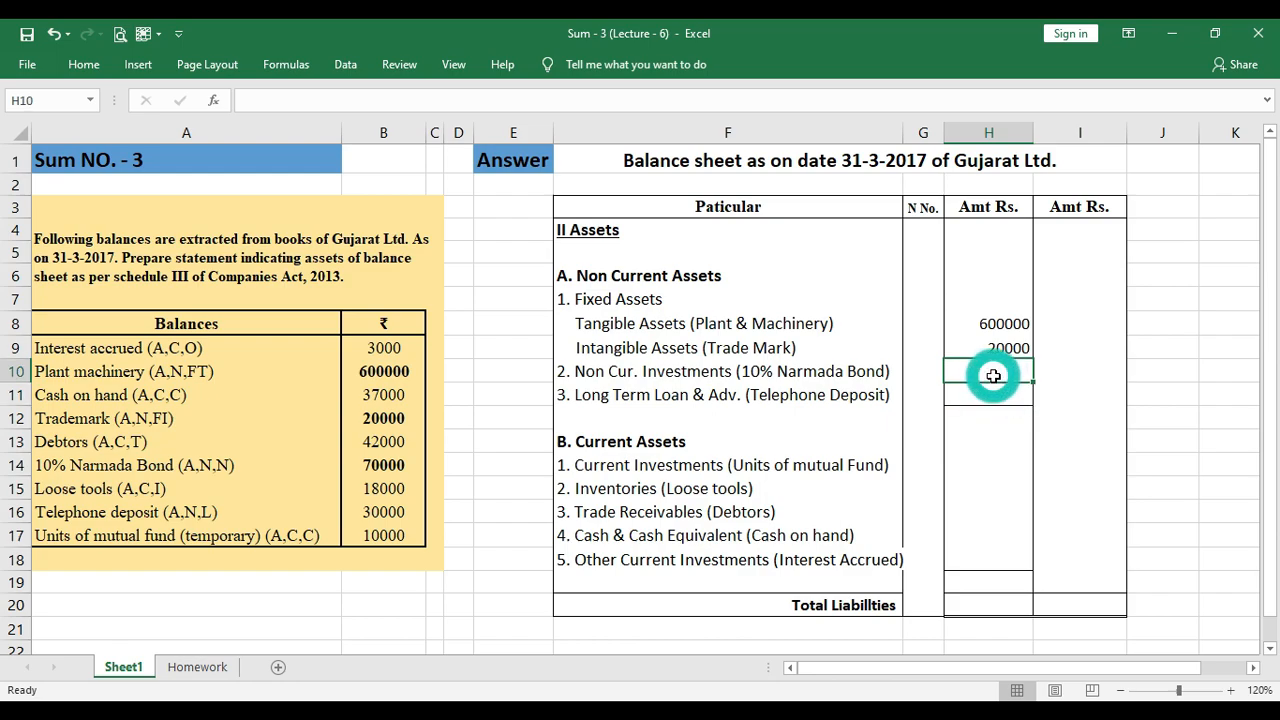
{"action": "type", "text": "70000"}
{"action": "key", "text": "Return"}
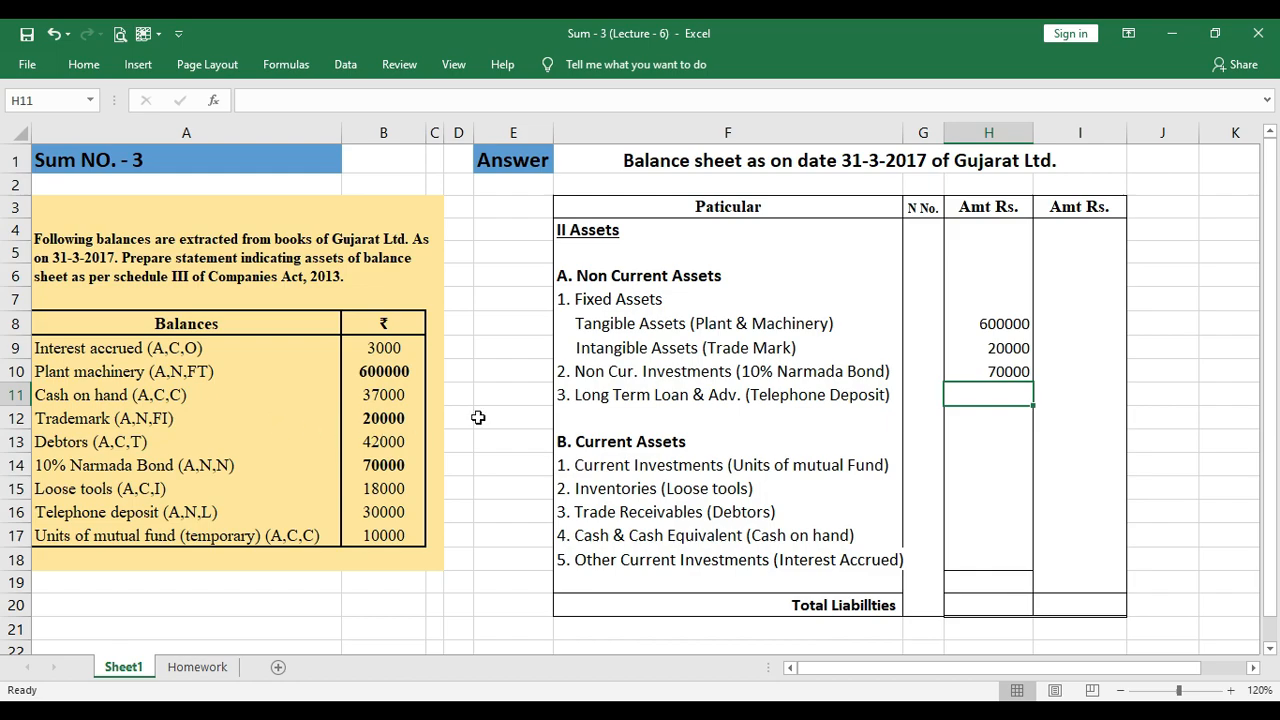
- Make the Telephone deposit balance bold and enter 30000 as the Long Term Loan & Adv. amount in cell H11
{"action": "left_click", "coordinate": [626, 390]}
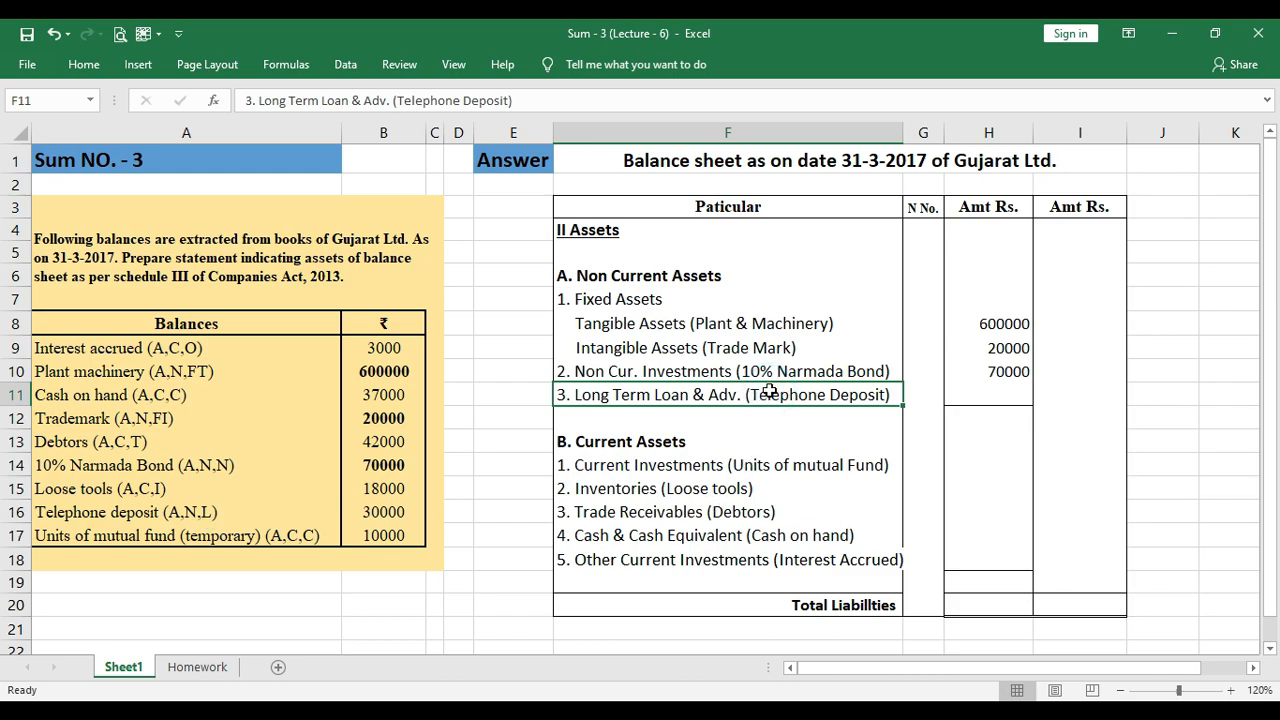
{"action": "left_click", "coordinate": [390, 537]}
{"action": "left_click", "coordinate": [380, 512]}
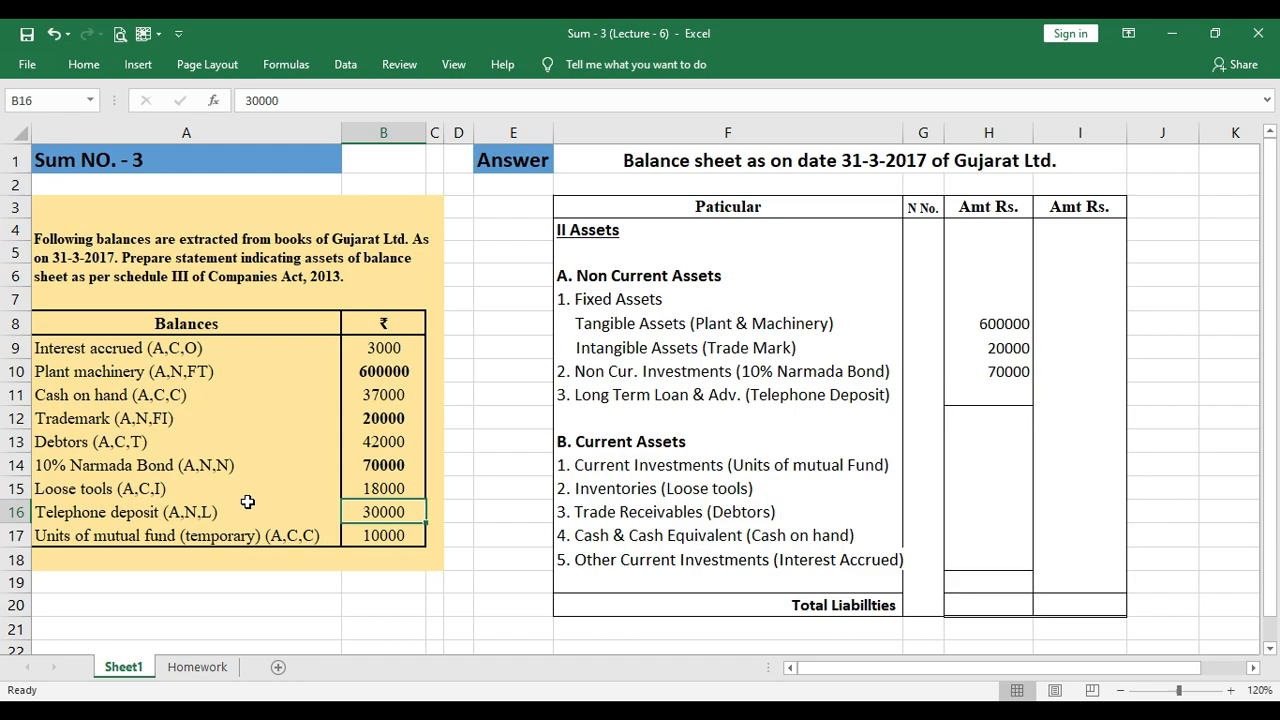
{"action": "left_click", "coordinate": [989, 394]}
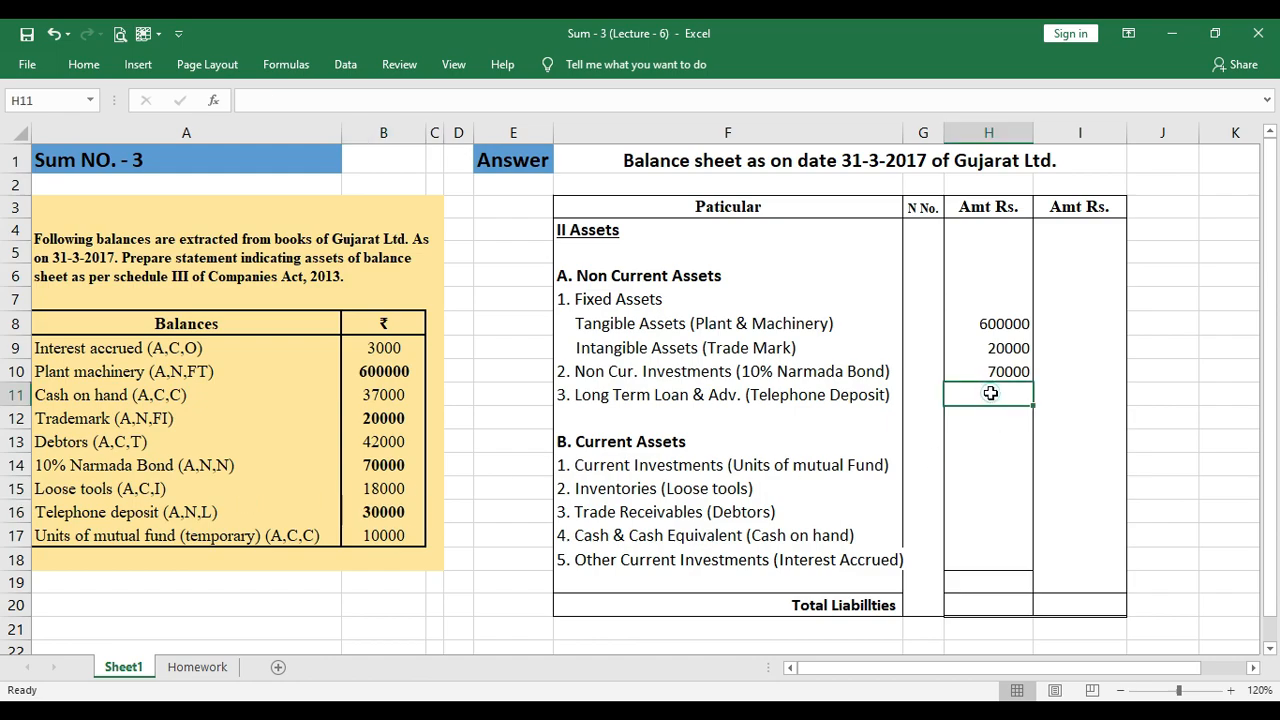
{"action": "type", "text": "30000"}
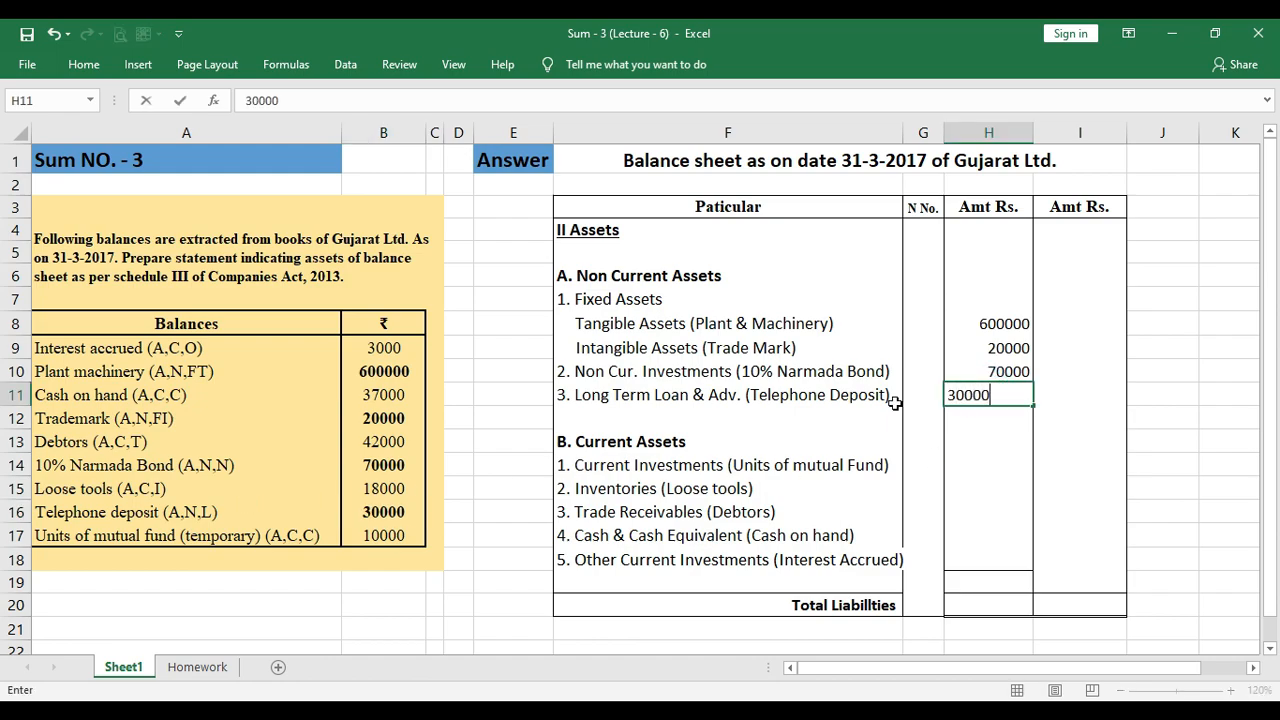
{"action": "key", "text": "Return"}
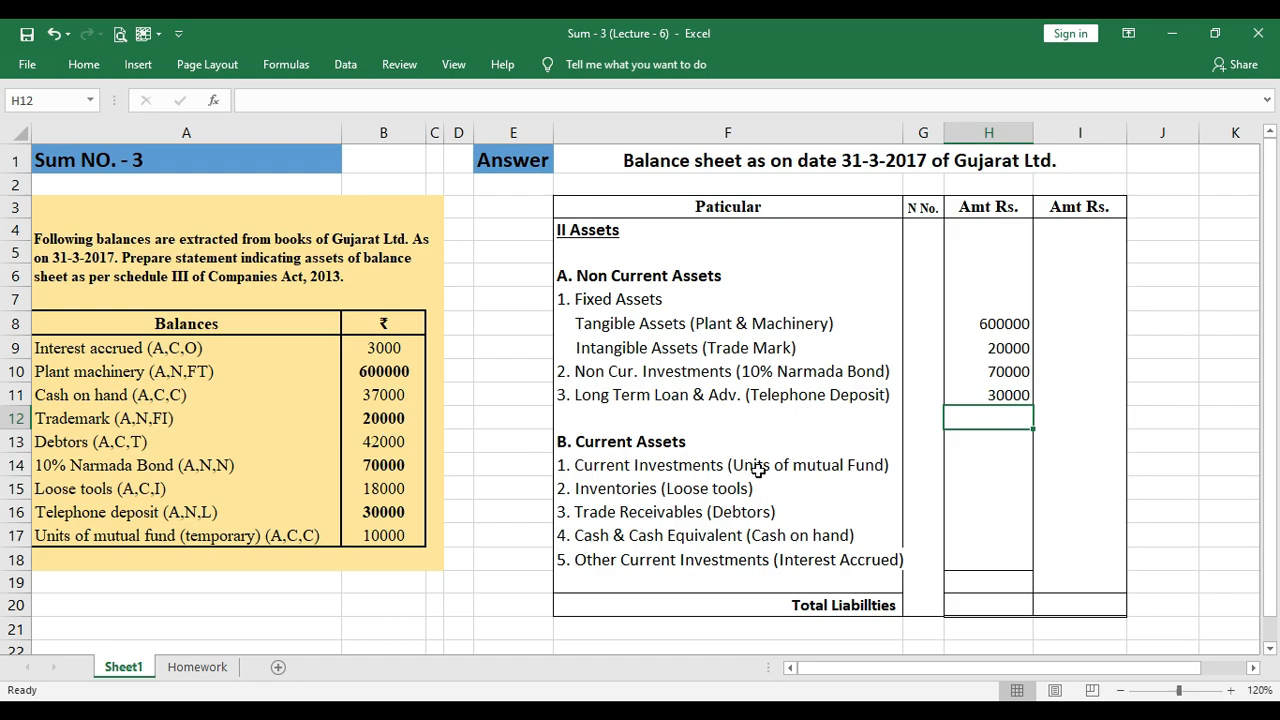
- Enter 10000 as the Current Investments (Units of mutual Fund) amount in cell H14 of the balance sheet
{"action": "left_click", "coordinate": [690, 446]}
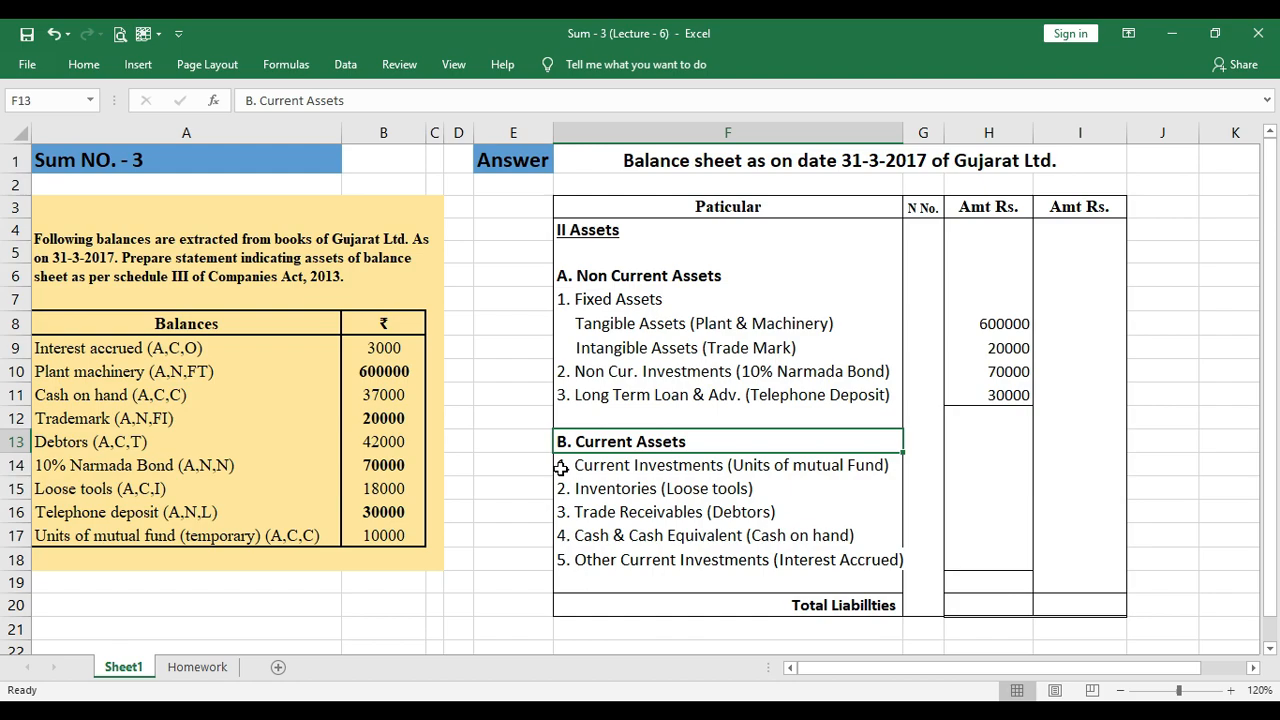
{"action": "left_click", "coordinate": [626, 463]}
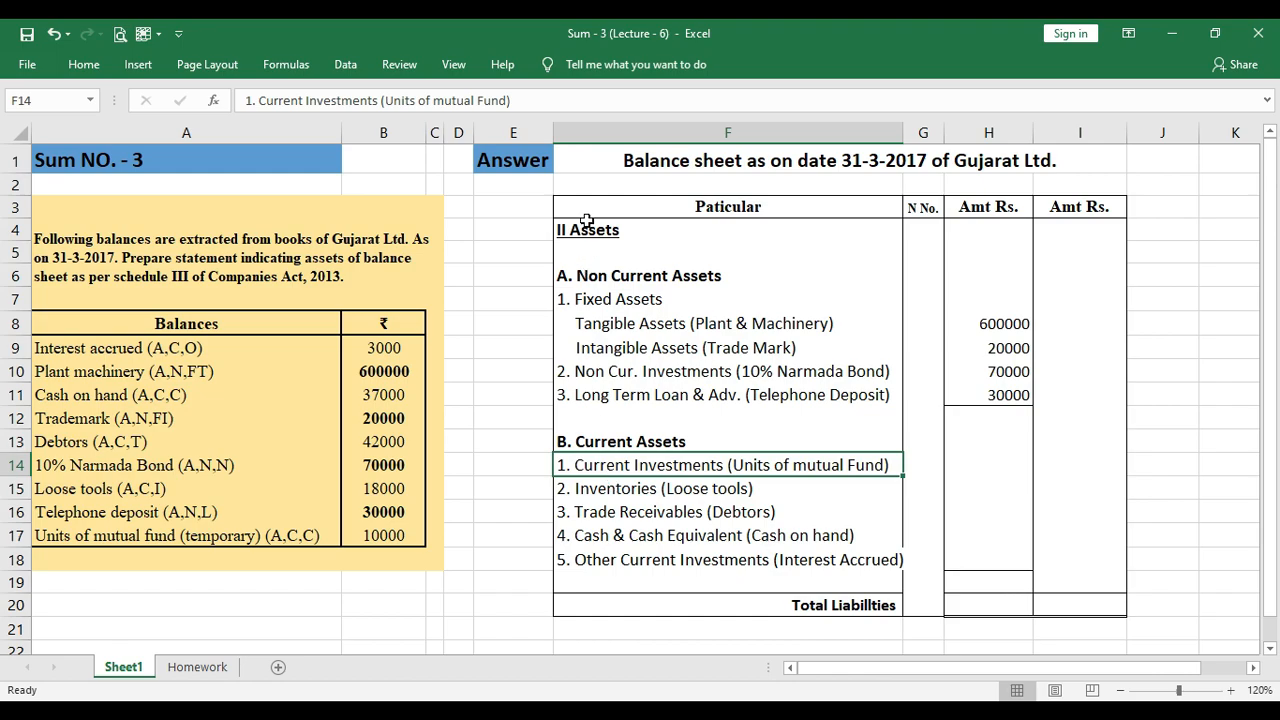
{"action": "left_click", "coordinate": [124, 396]}
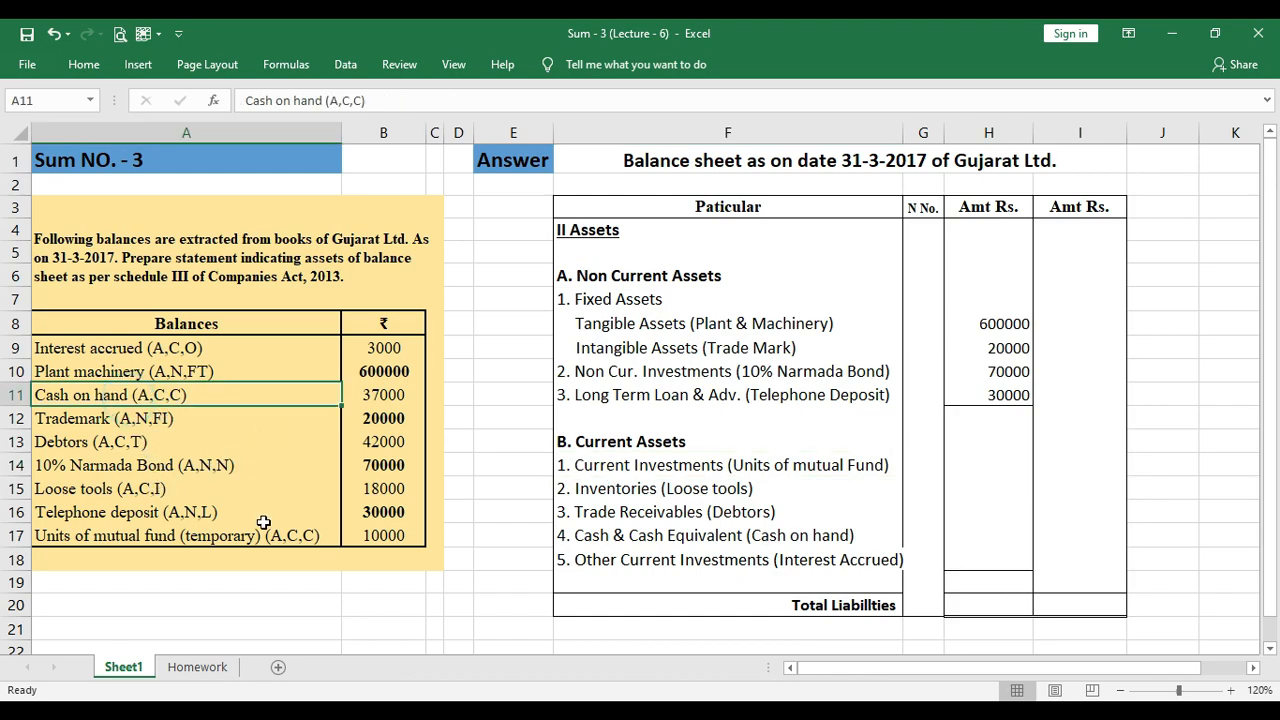
{"action": "left_click", "coordinate": [248, 535]}
{"action": "left_click", "coordinate": [137, 396]}
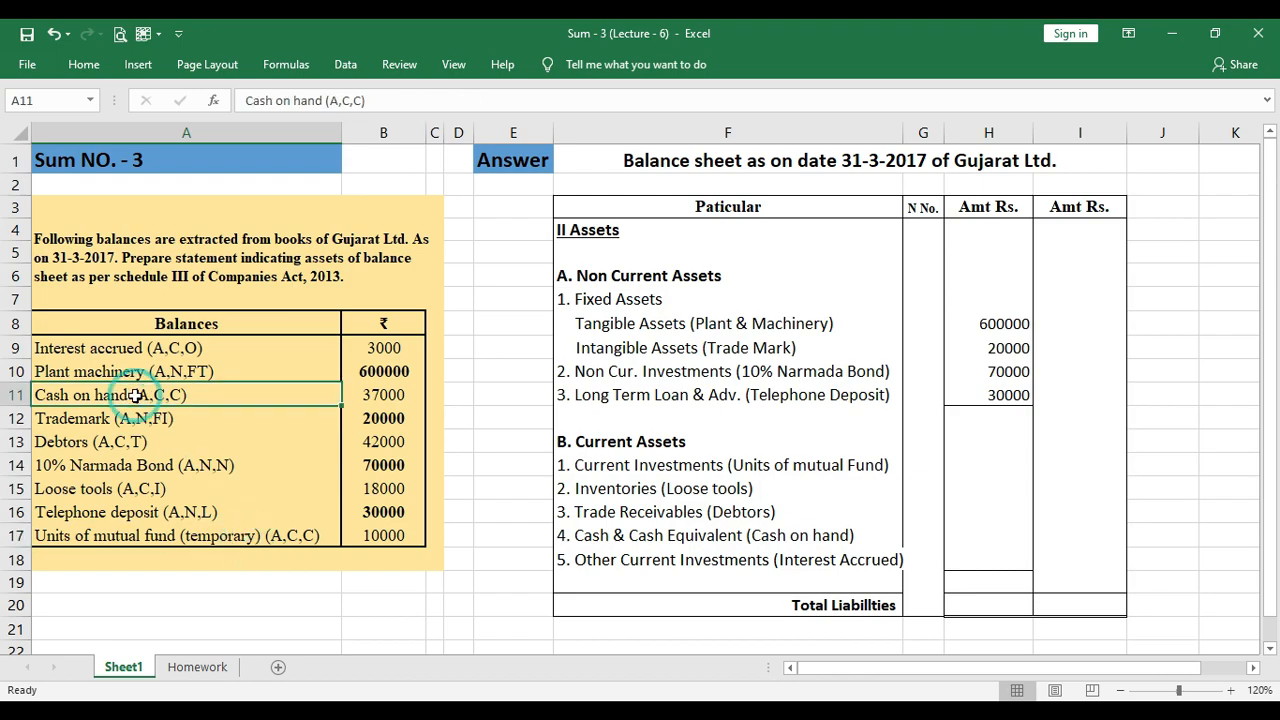
{"action": "left_click", "coordinate": [157, 537]}
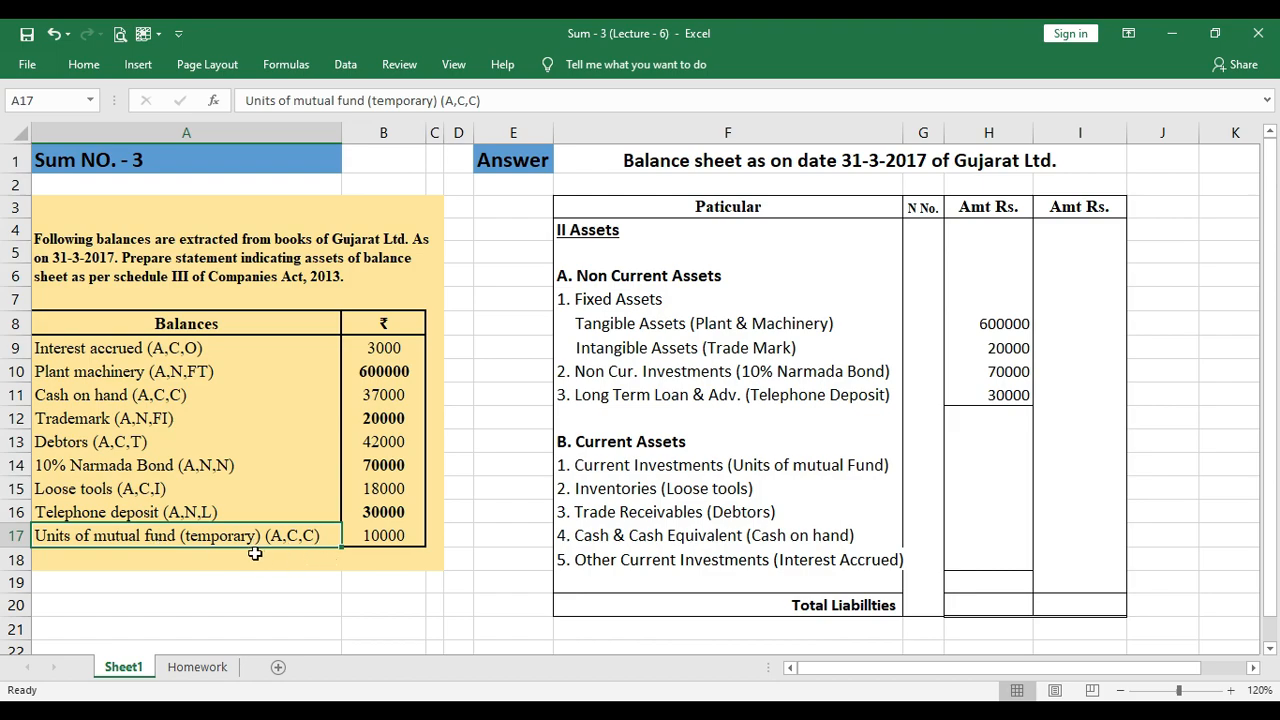
{"action": "left_click", "coordinate": [755, 466]}
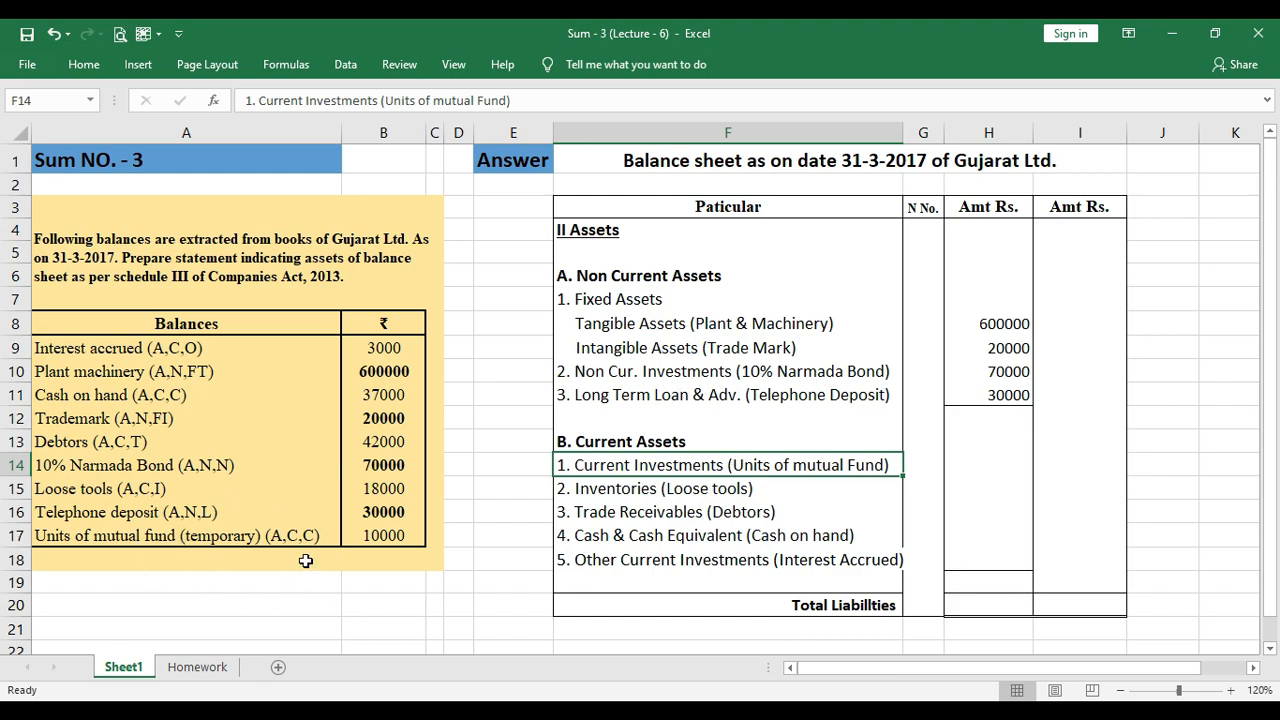
{"action": "left_click", "coordinate": [965, 459]}
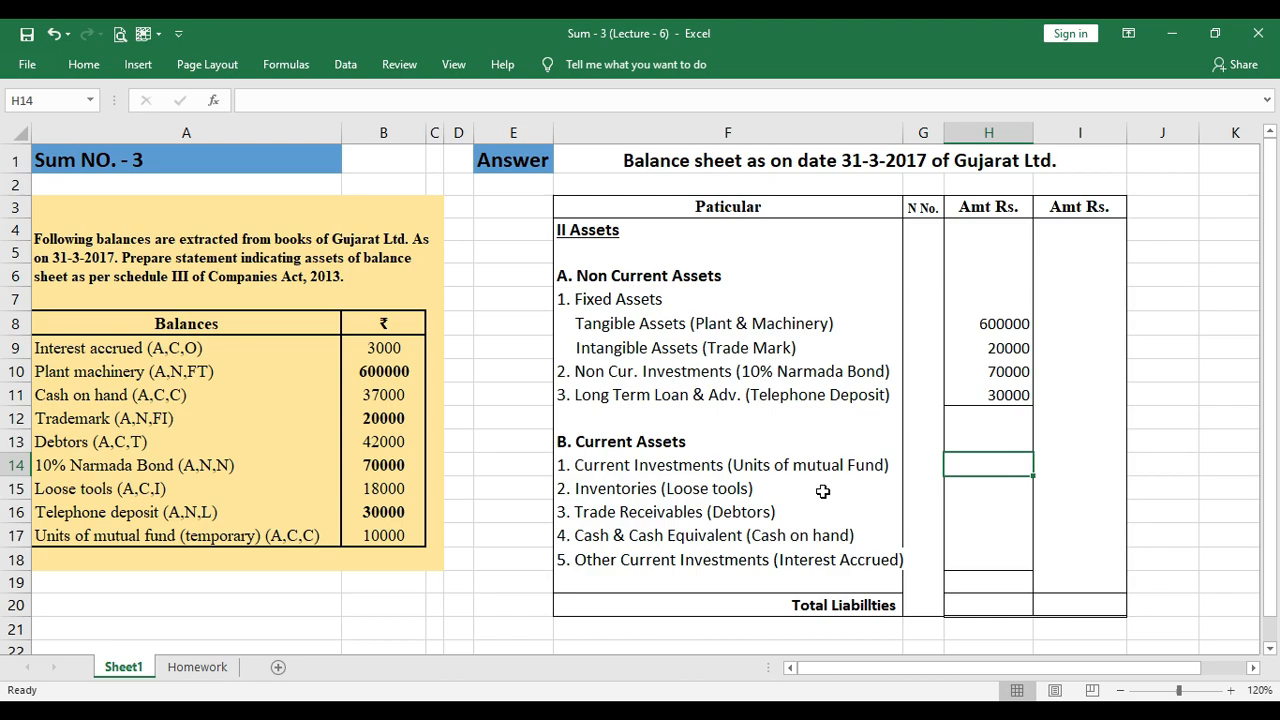
{"action": "type", "text": "10000"}
{"action": "key", "text": "Return"}
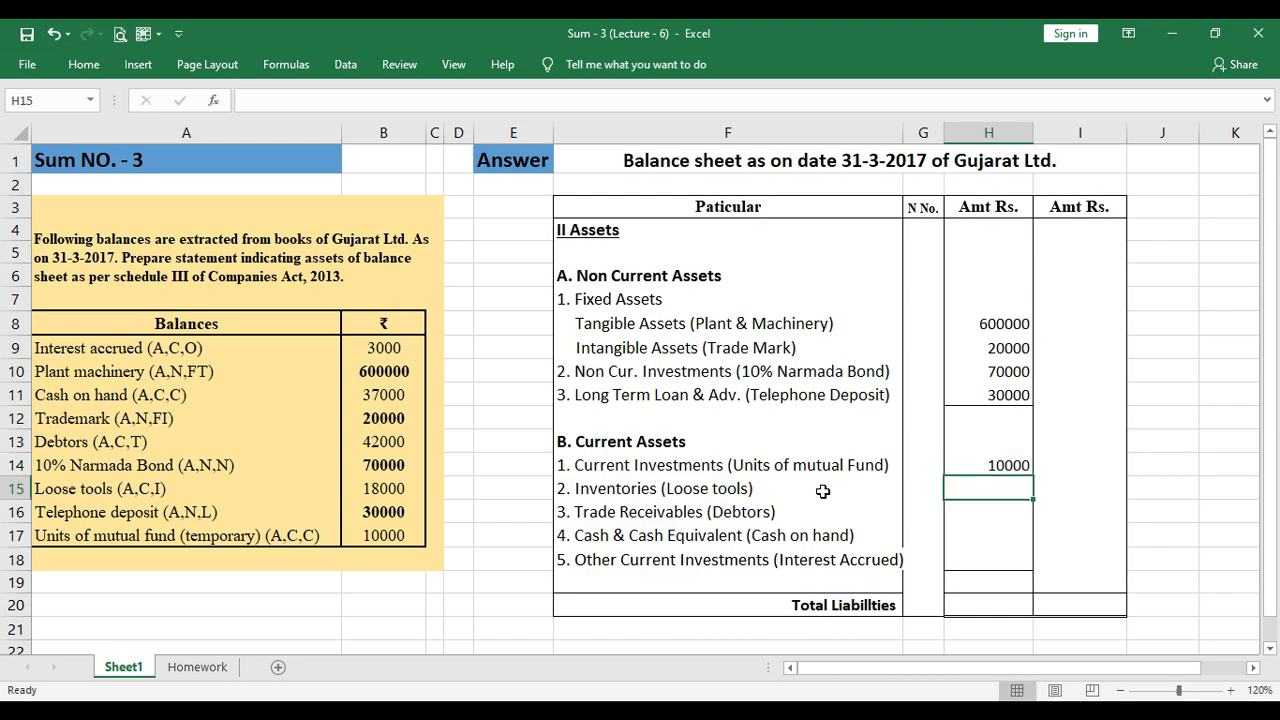
- Make the Units of mutual fund and Loose tools amounts bold in the Balances table
{"action": "left_click", "coordinate": [385, 533]}
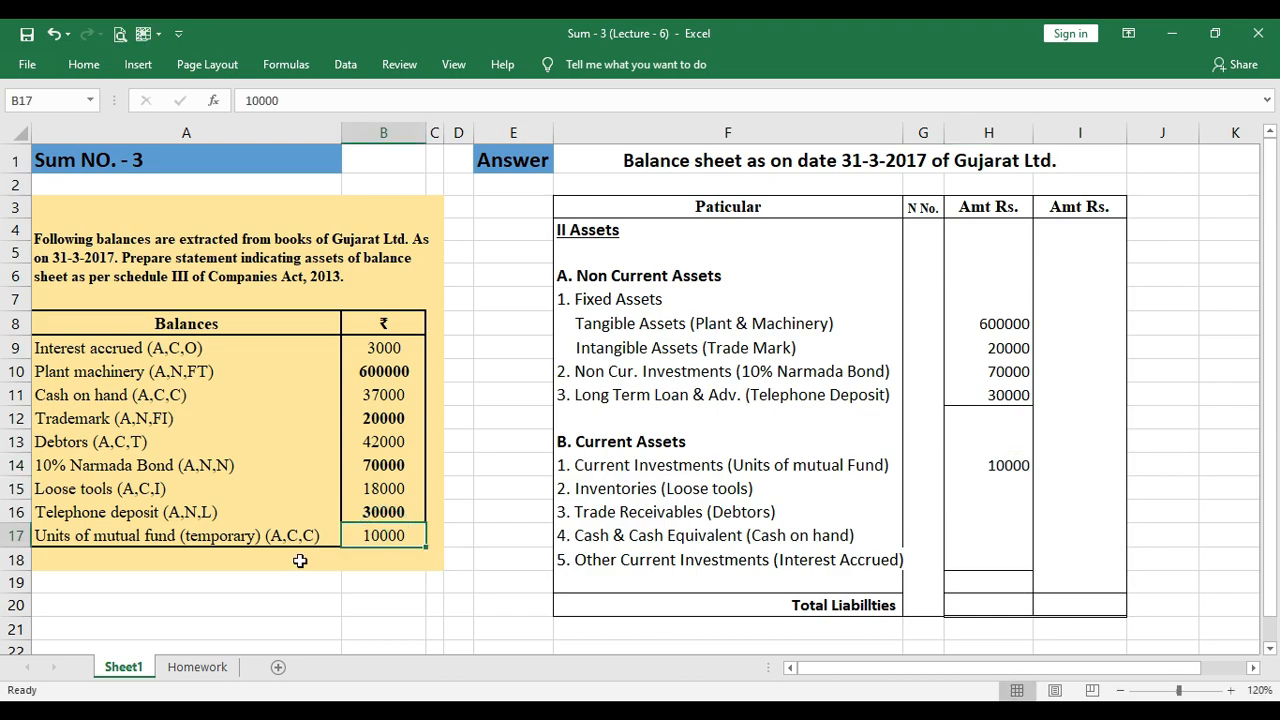
{"action": "key", "text": "ctrl+b"}
{"action": "left_click", "coordinate": [101, 496]}
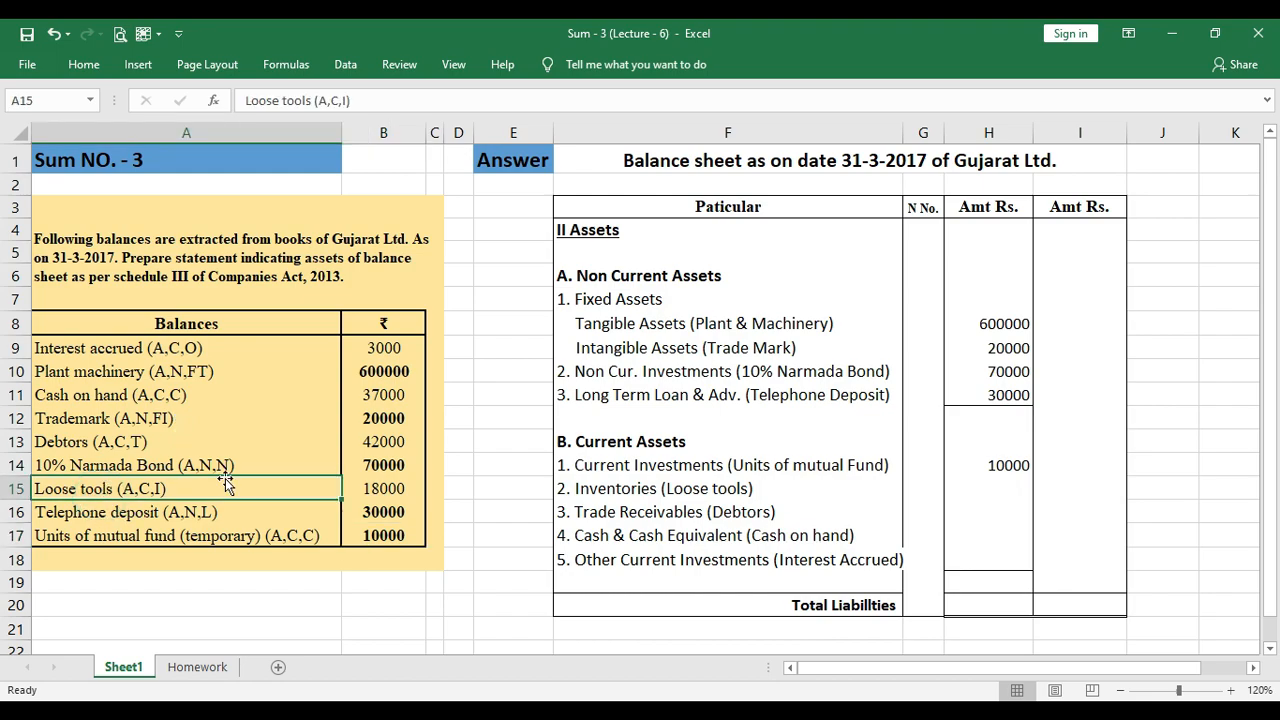
{"action": "left_click", "coordinate": [388, 487]}
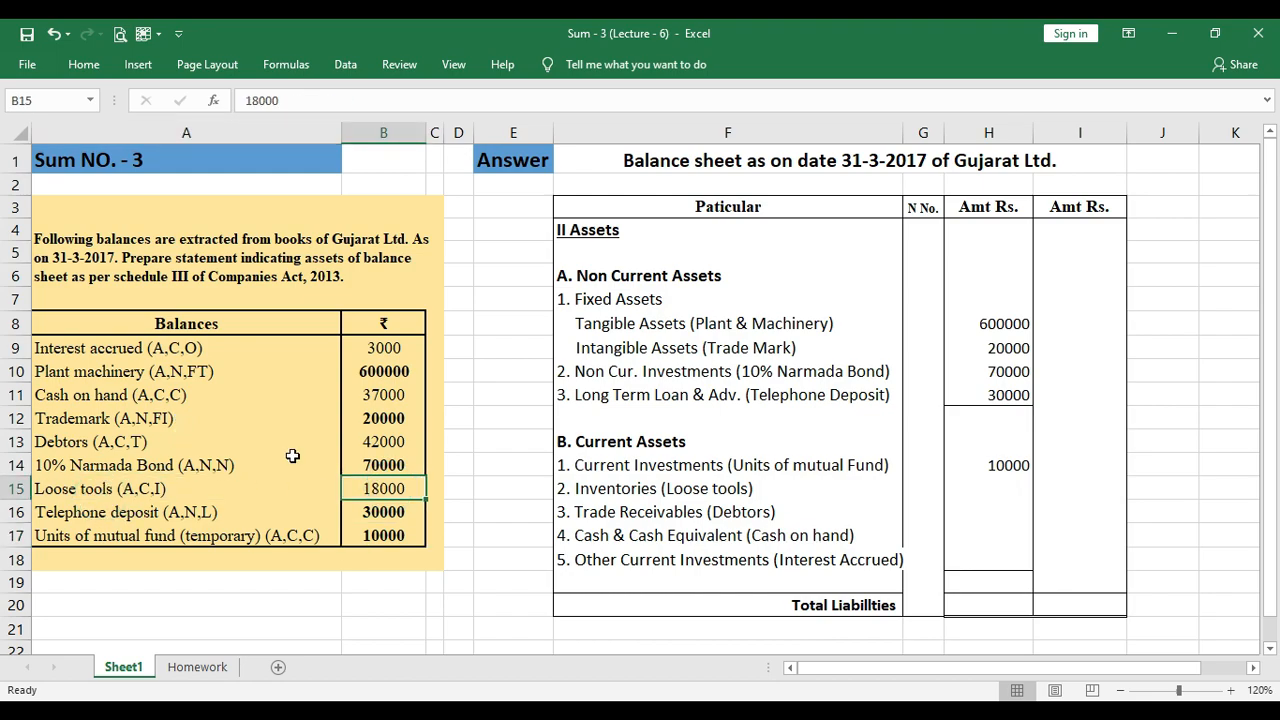
{"action": "key", "text": "ctrl+b"}
- Enter 18000 as the Inventories (Loose tools) amount in cell H15 of the balance sheet
{"action": "left_click", "coordinate": [729, 488]}
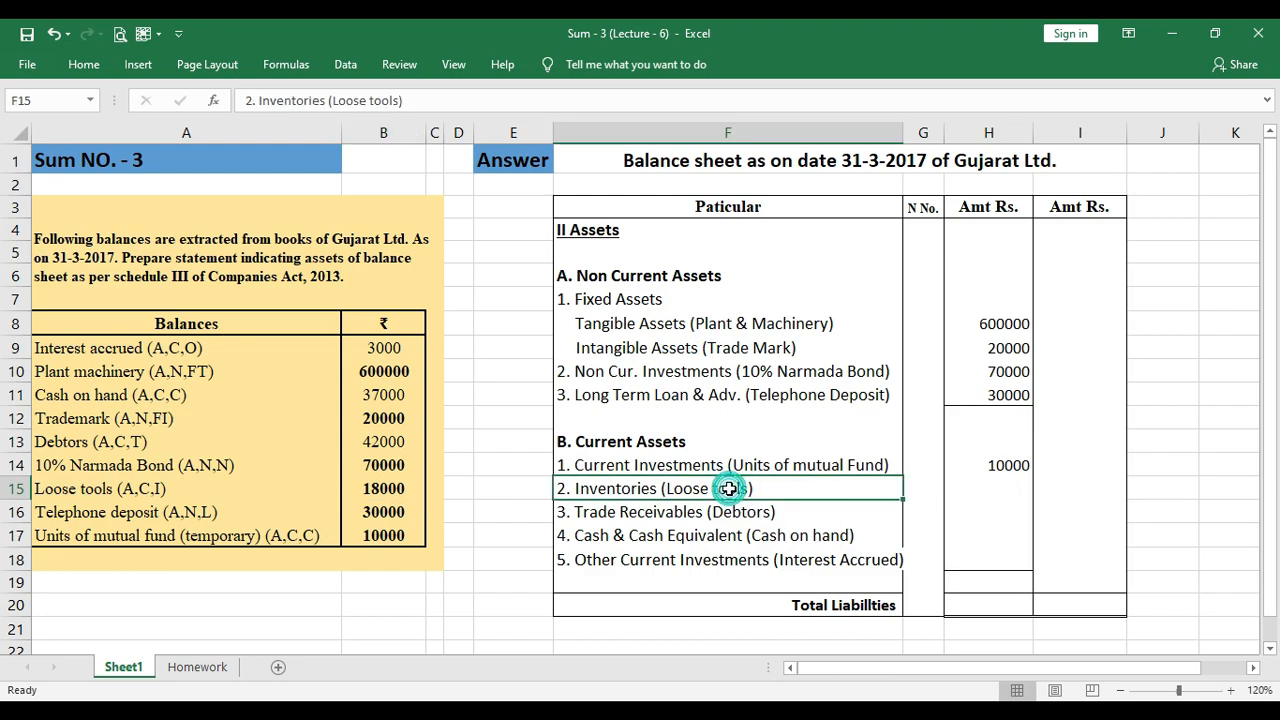
{"action": "left_click", "coordinate": [967, 485]}
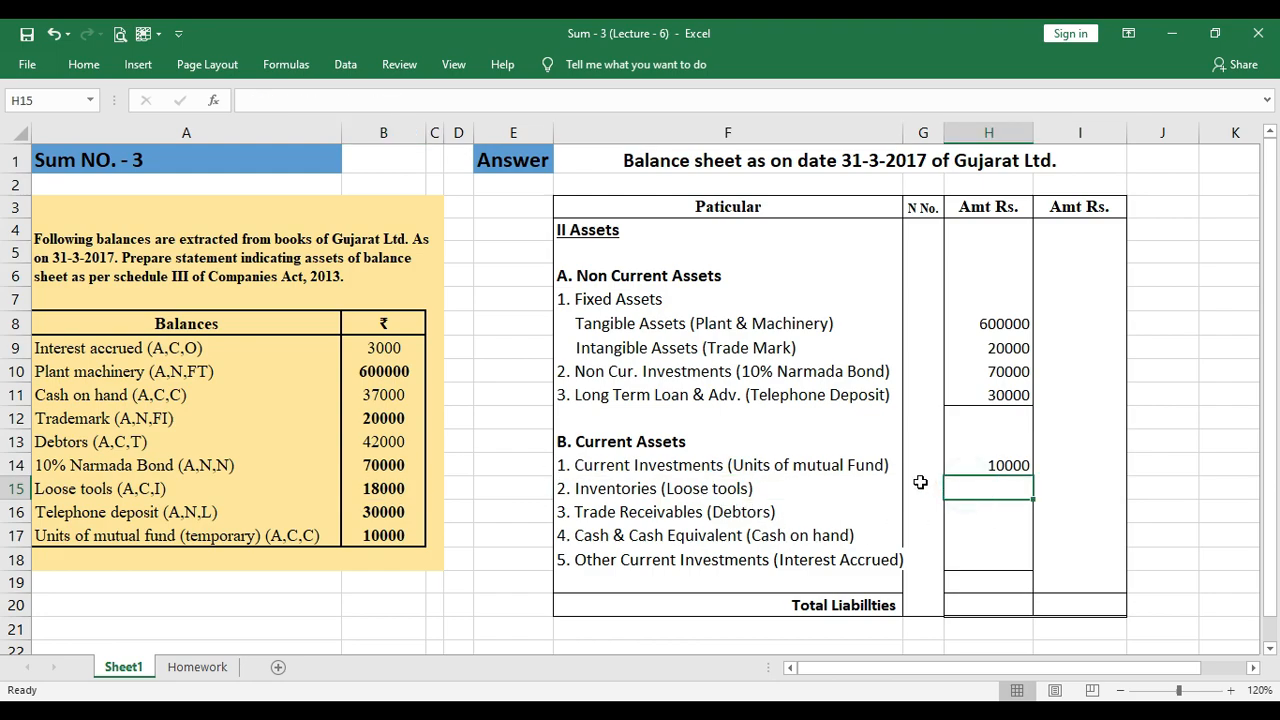
{"action": "type", "text": "18000"}
{"action": "key", "text": "Return"}
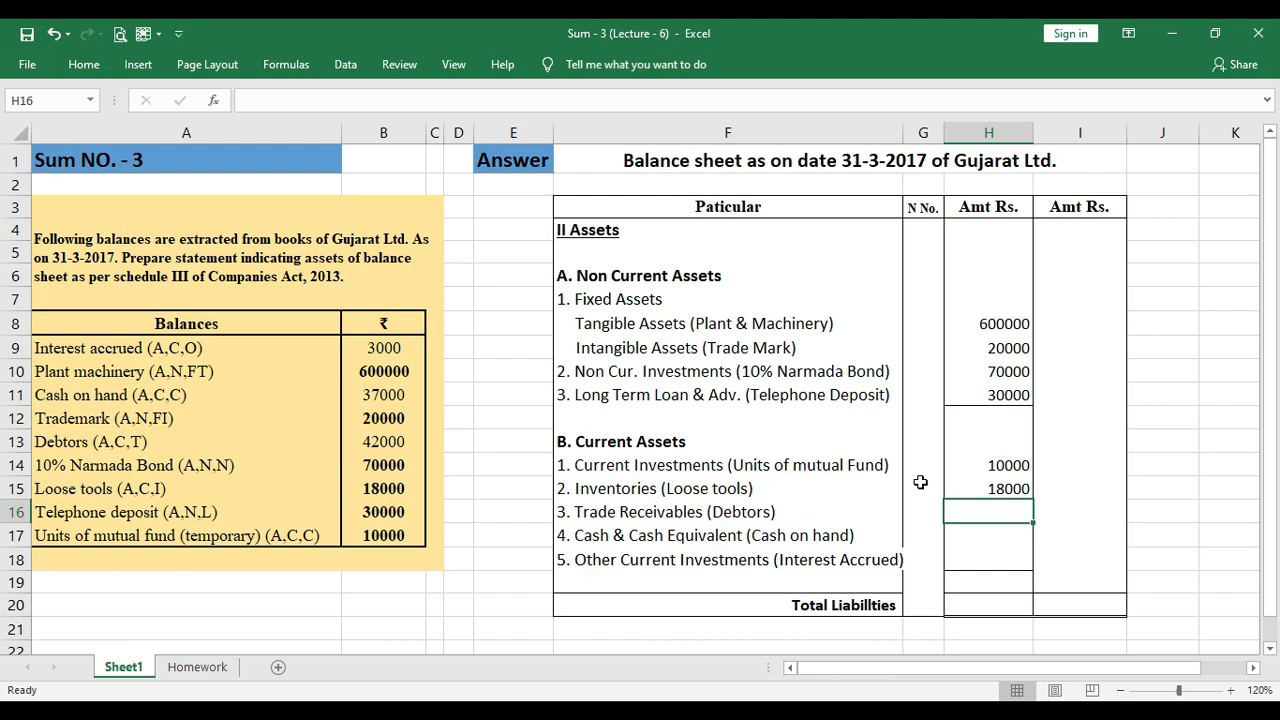
- Make the Debtors balance bold and enter 42000 as the Trade Receivables (Debtors) amount in cell H16
{"action": "left_click", "coordinate": [650, 513]}
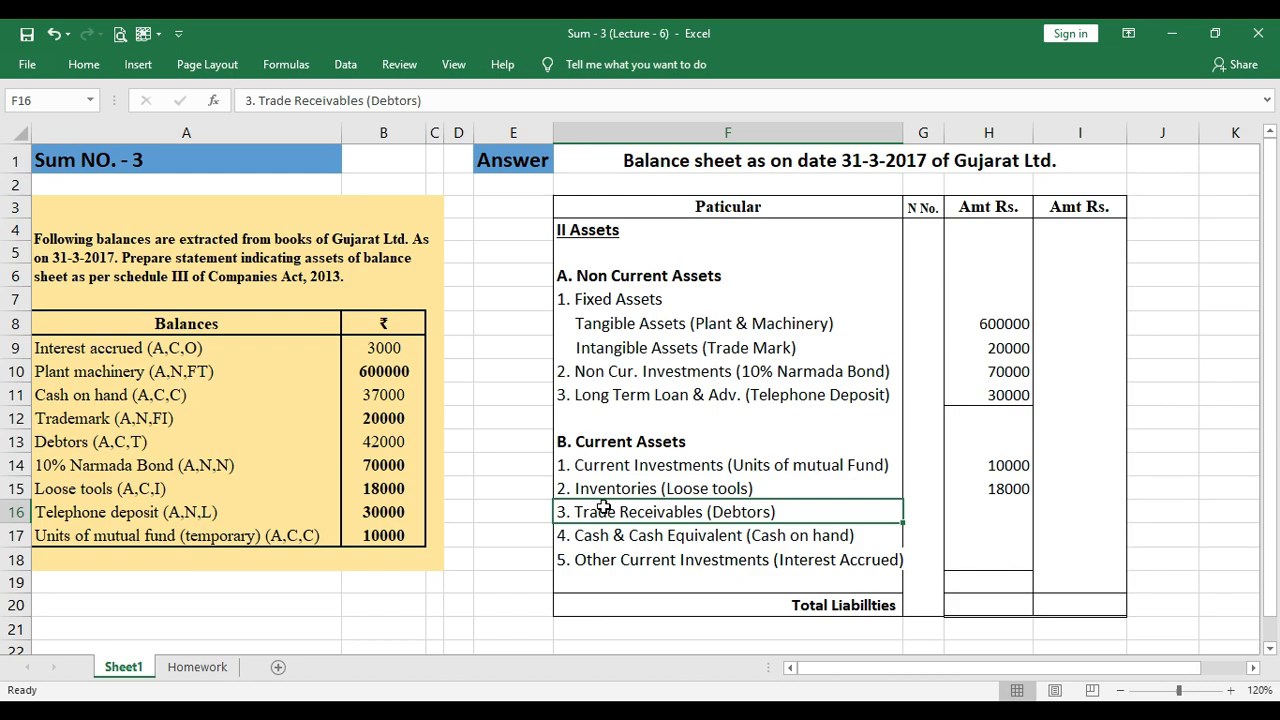
{"action": "left_click", "coordinate": [155, 447]}
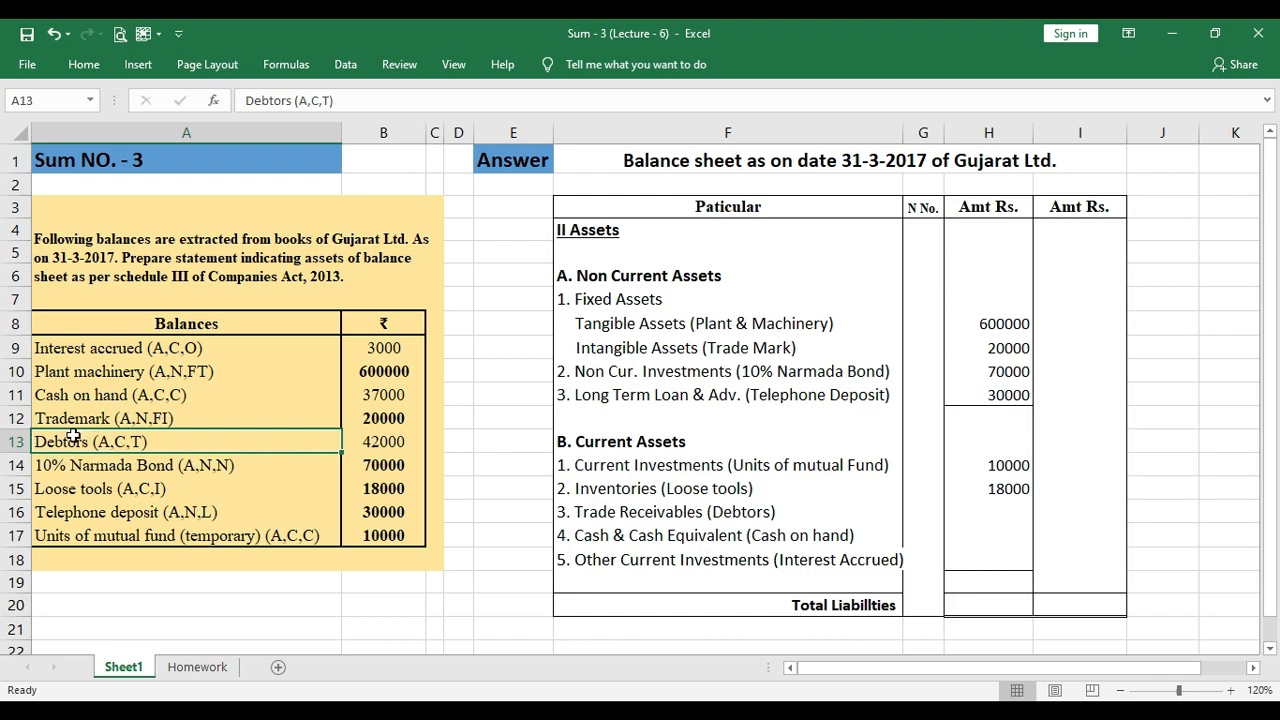
{"action": "left_click", "coordinate": [381, 443]}
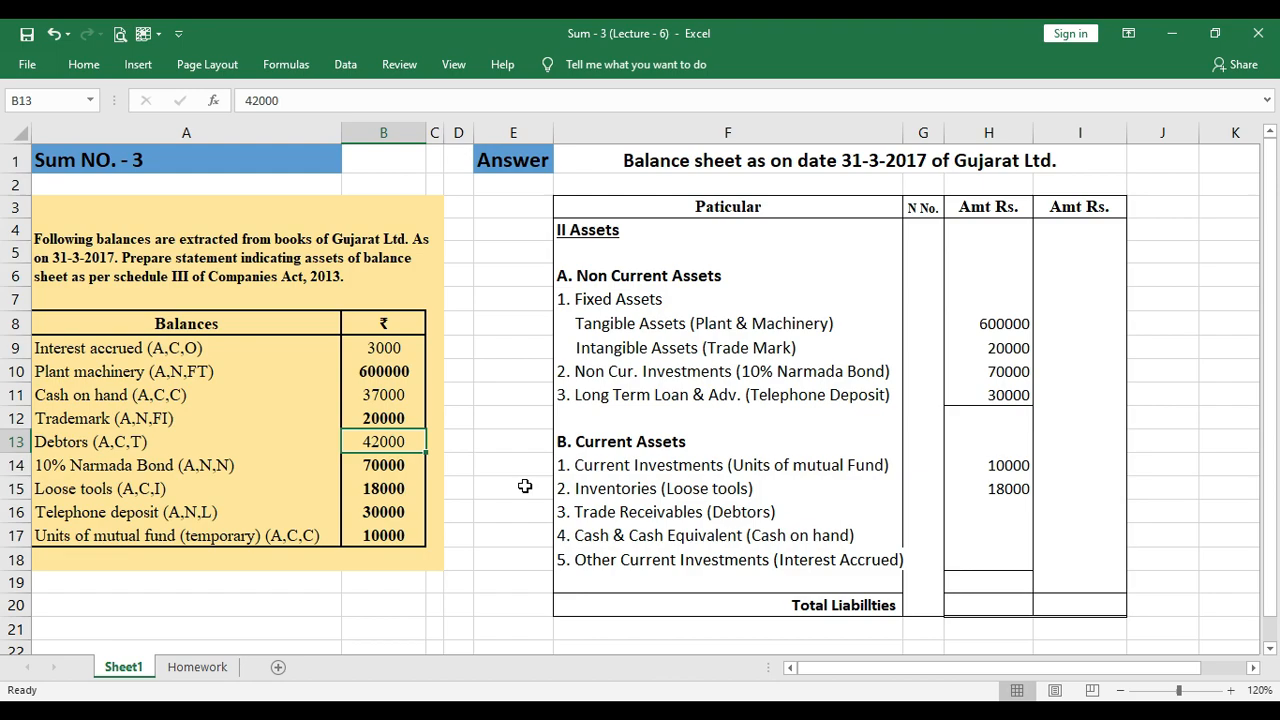
{"action": "key", "text": "ctrl+b"}
{"action": "left_click", "coordinate": [737, 512]}
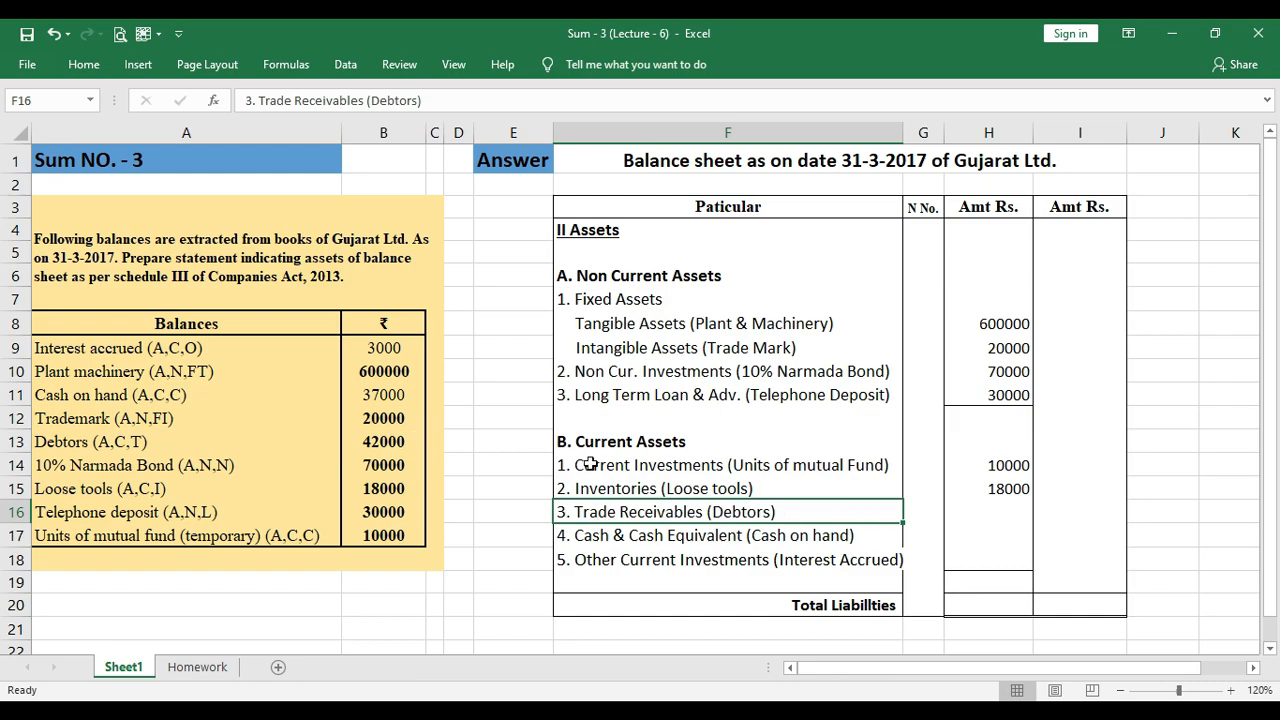
{"action": "left_click", "coordinate": [968, 514]}
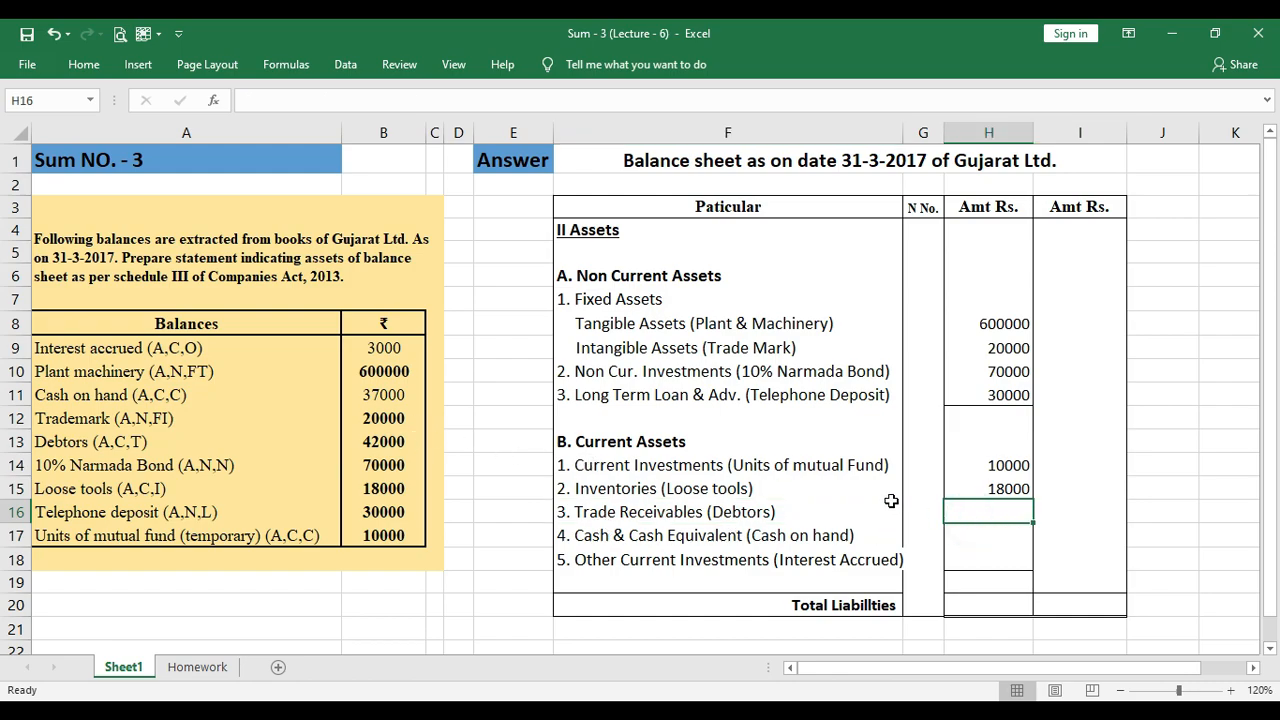
{"action": "type", "text": "42000"}
{"action": "key", "text": "Return"}
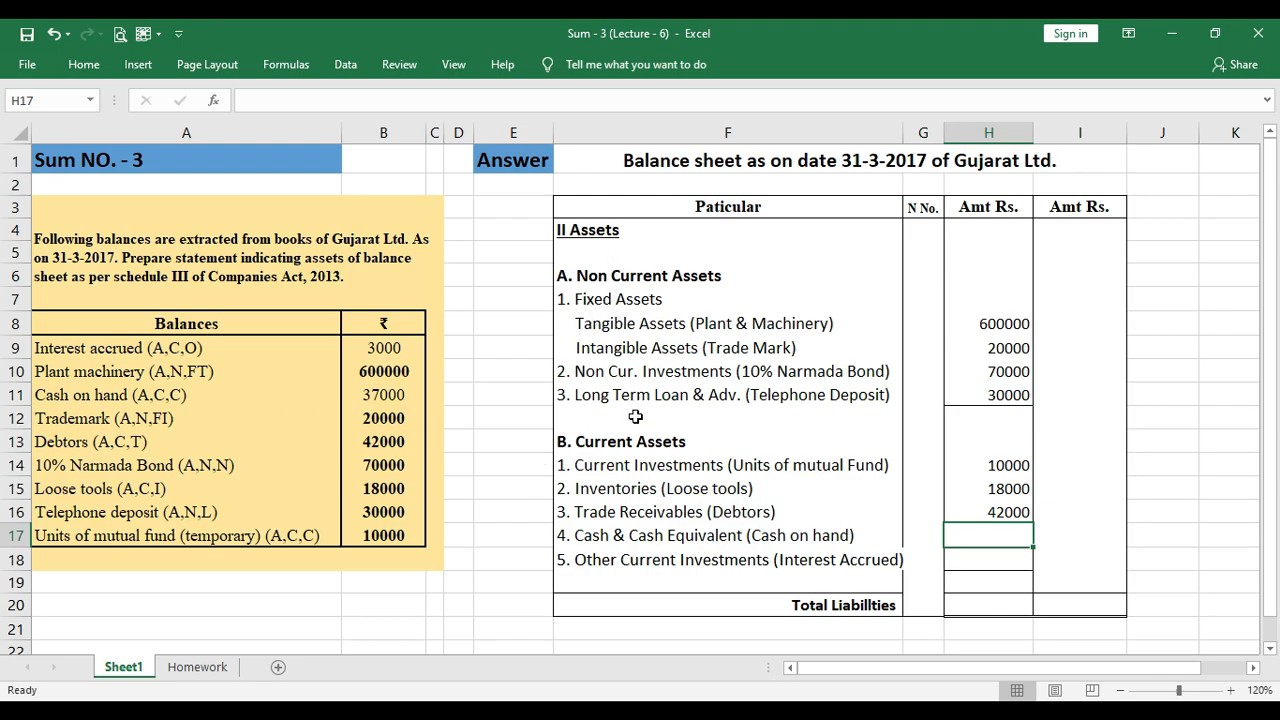
- Make the Cash on hand balance bold and enter 37000 as the Cash & Cash Equivalent amount in cell H17
{"action": "left_click", "coordinate": [133, 404]}
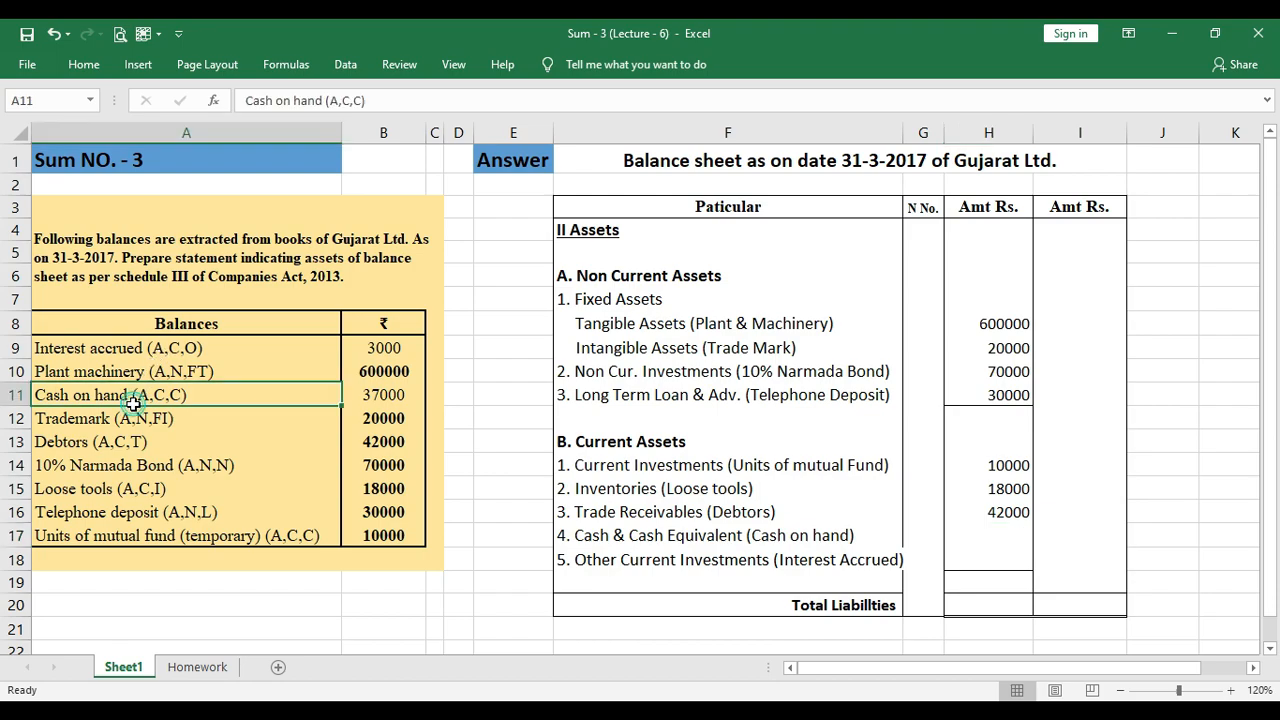
{"action": "left_click", "coordinate": [368, 397]}
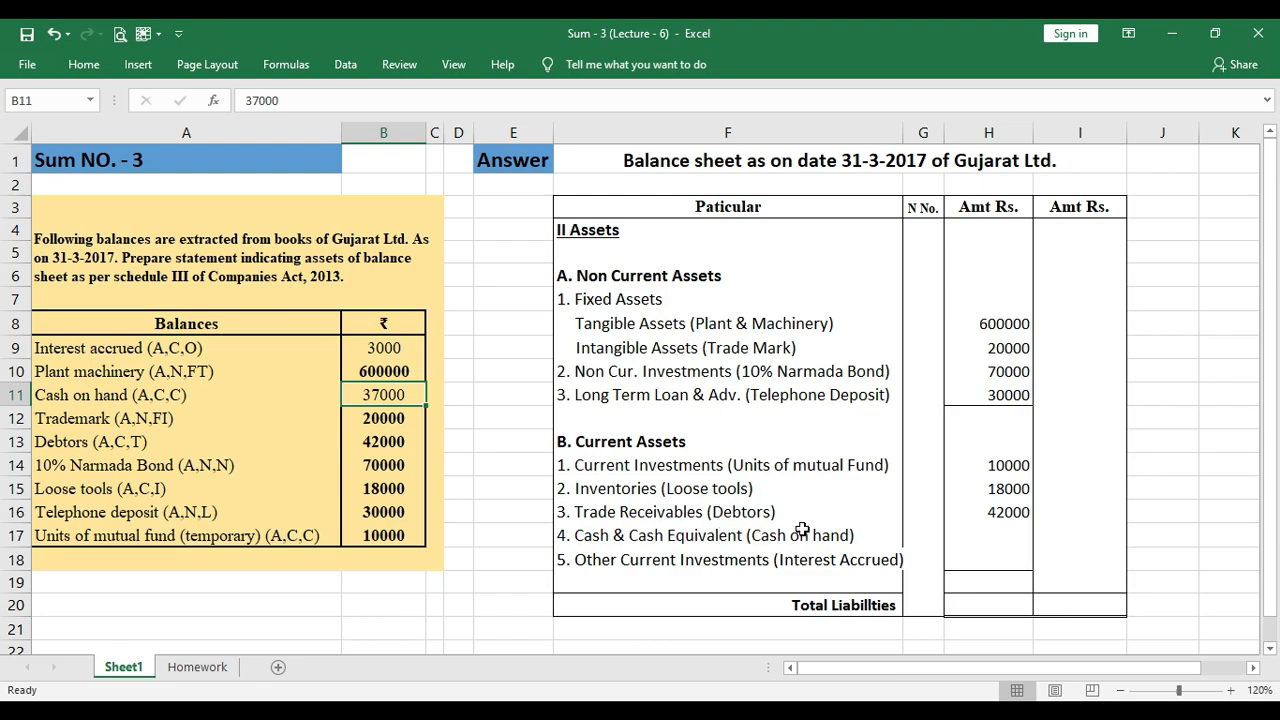
{"action": "left_click", "coordinate": [390, 392]}
{"action": "left_click", "coordinate": [1018, 531]}
{"action": "type", "text": "37000"}
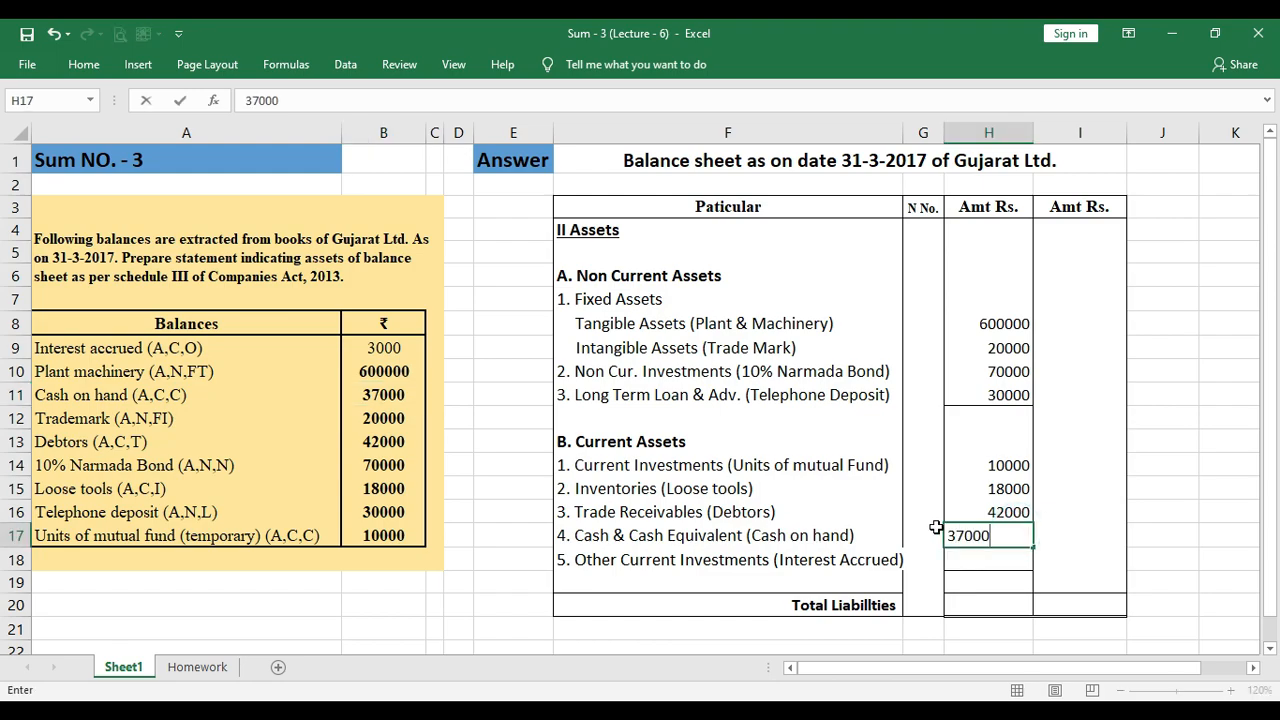
{"action": "key", "text": "Return"}
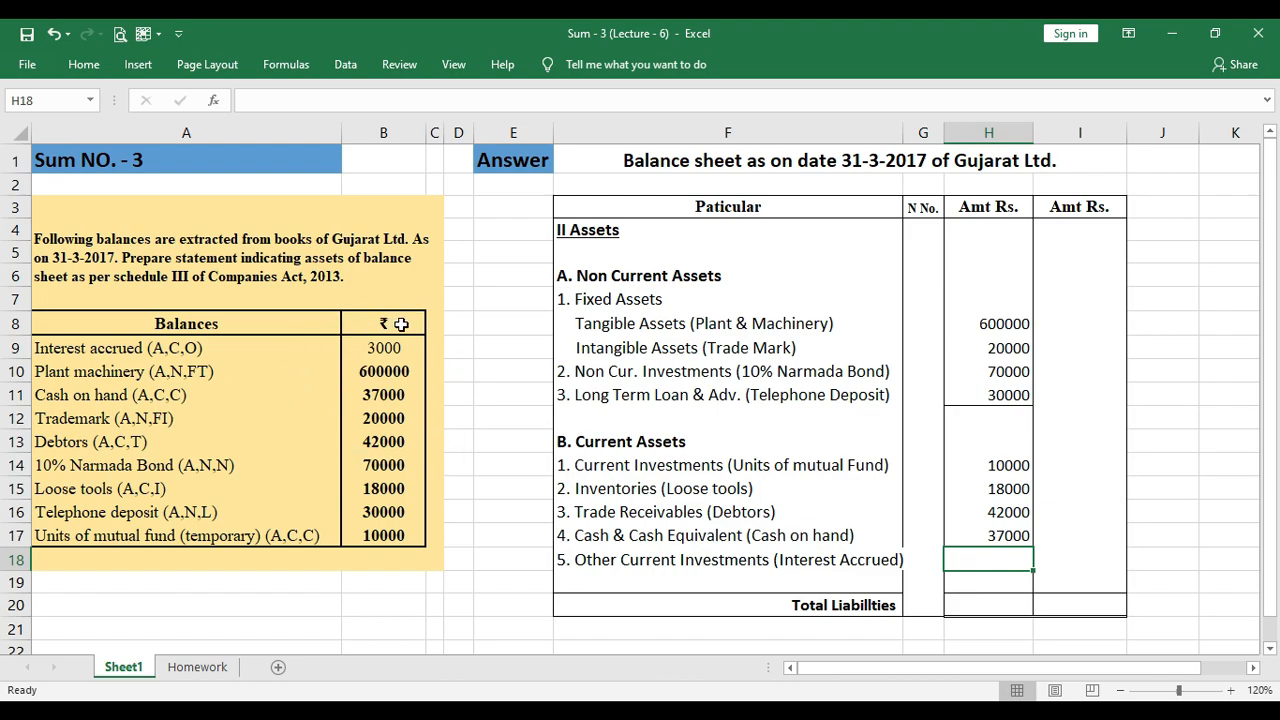
- Change the fifth current assets label in cell F18 to "5. Other Current Assets (Interest Accrued)"
{"action": "left_click", "coordinate": [360, 350]}
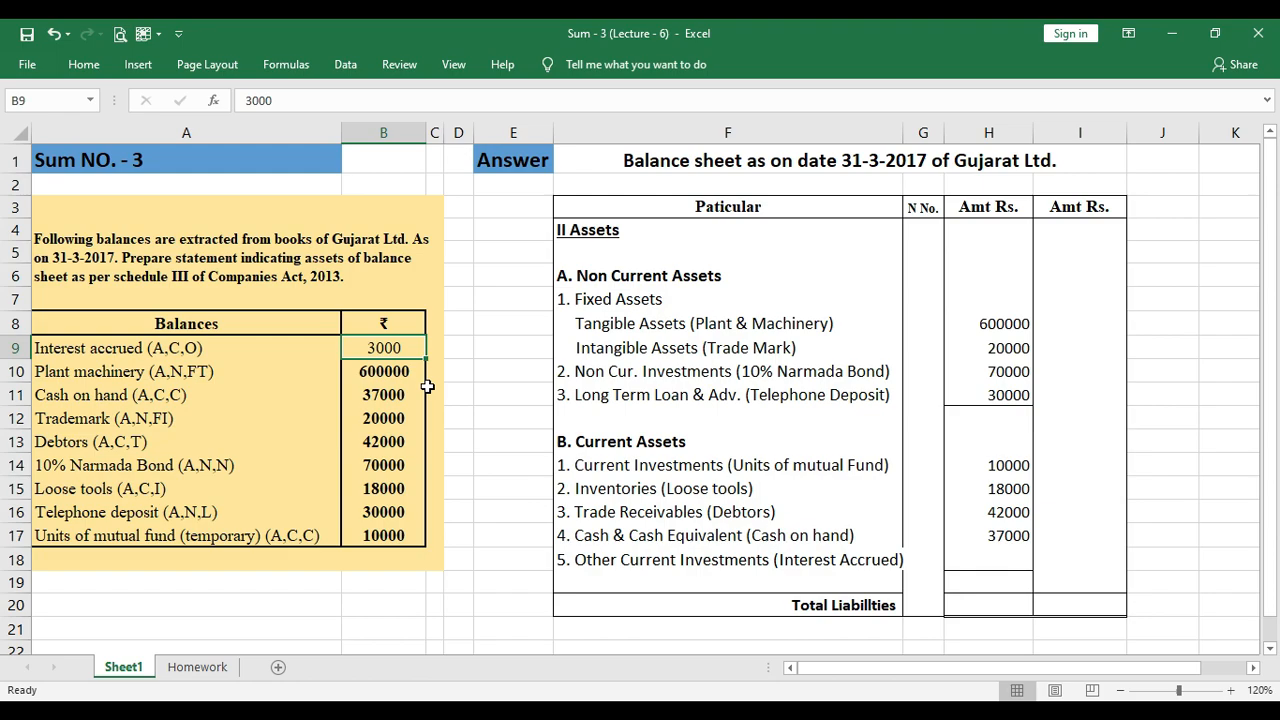
{"action": "double_click", "coordinate": [681, 559]}
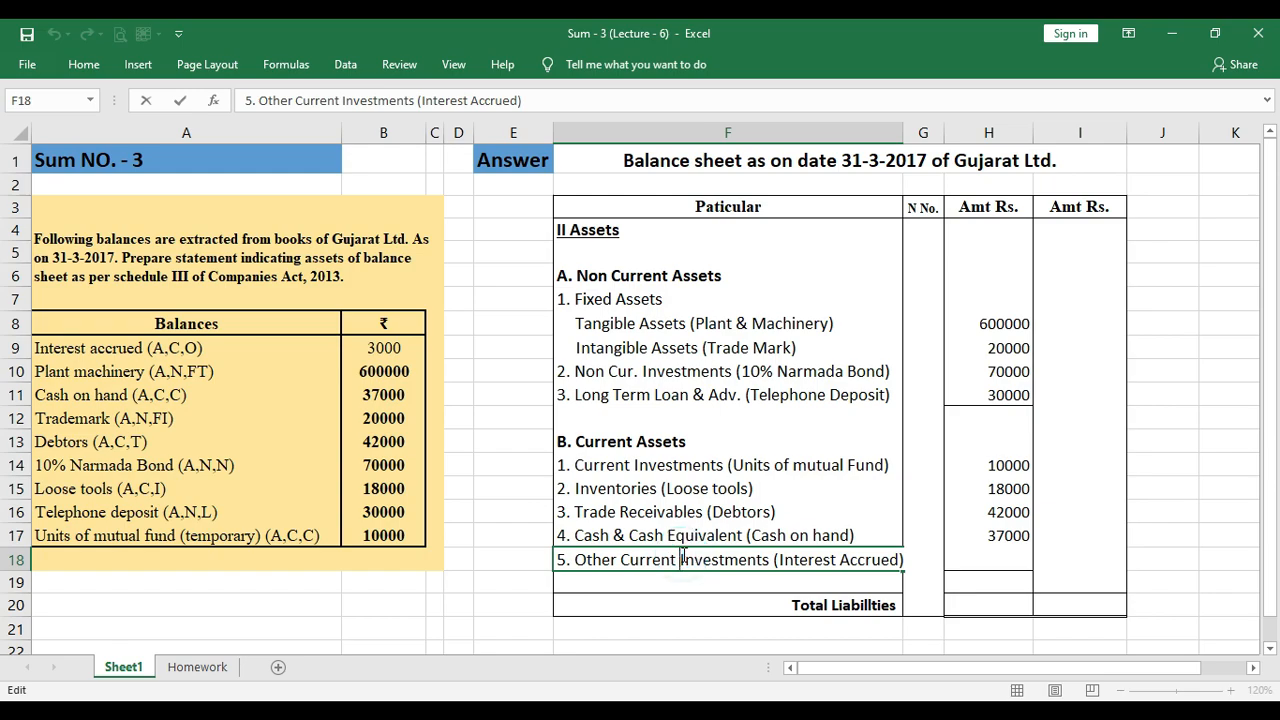
{"action": "key", "text": "shift+Right"}
{"action": "key", "text": "shift+Right"}
{"action": "key", "text": "shift+Right"}
{"action": "key", "text": "shift+Right"}
{"action": "key", "text": "shift+Right"}
{"action": "key", "text": "shift+Right"}
{"action": "key", "text": "shift+Right"}
{"action": "key", "text": "shift+Right"}
{"action": "key", "text": "shift+Right"}
{"action": "key", "text": "shift+Right"}
{"action": "key", "text": "shift+Right"}
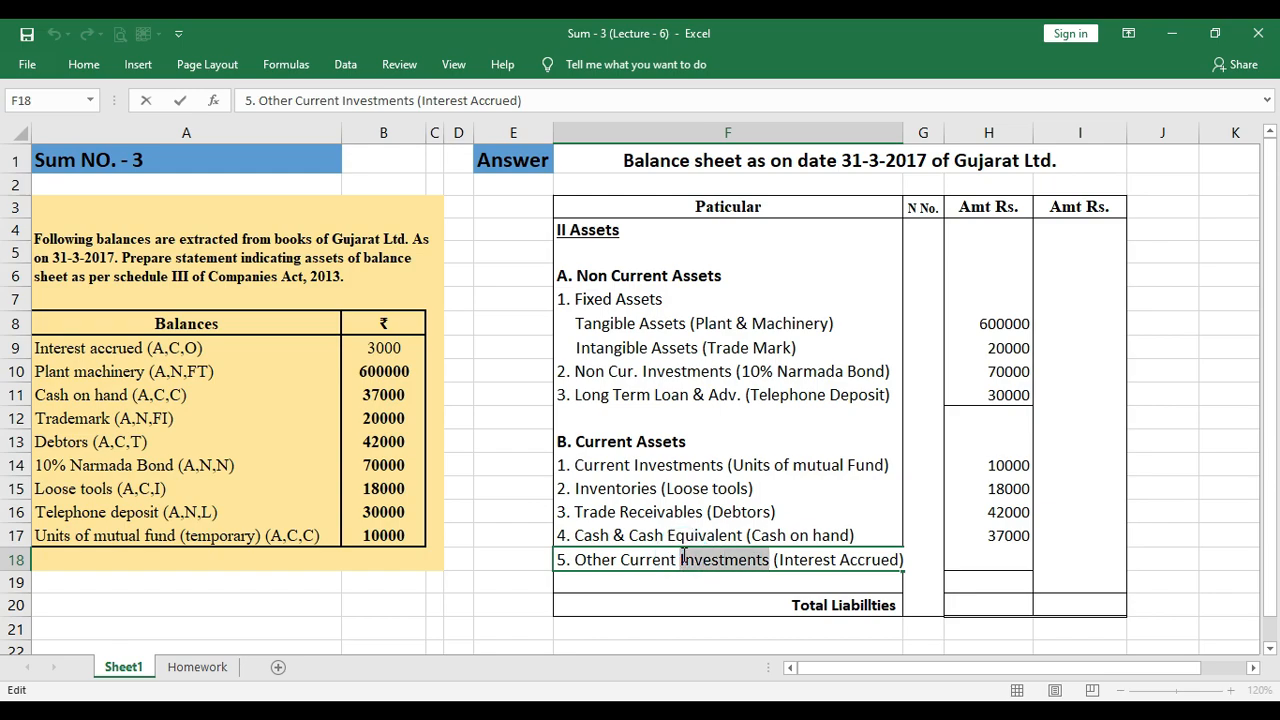
{"action": "type", "text": "Assets"}
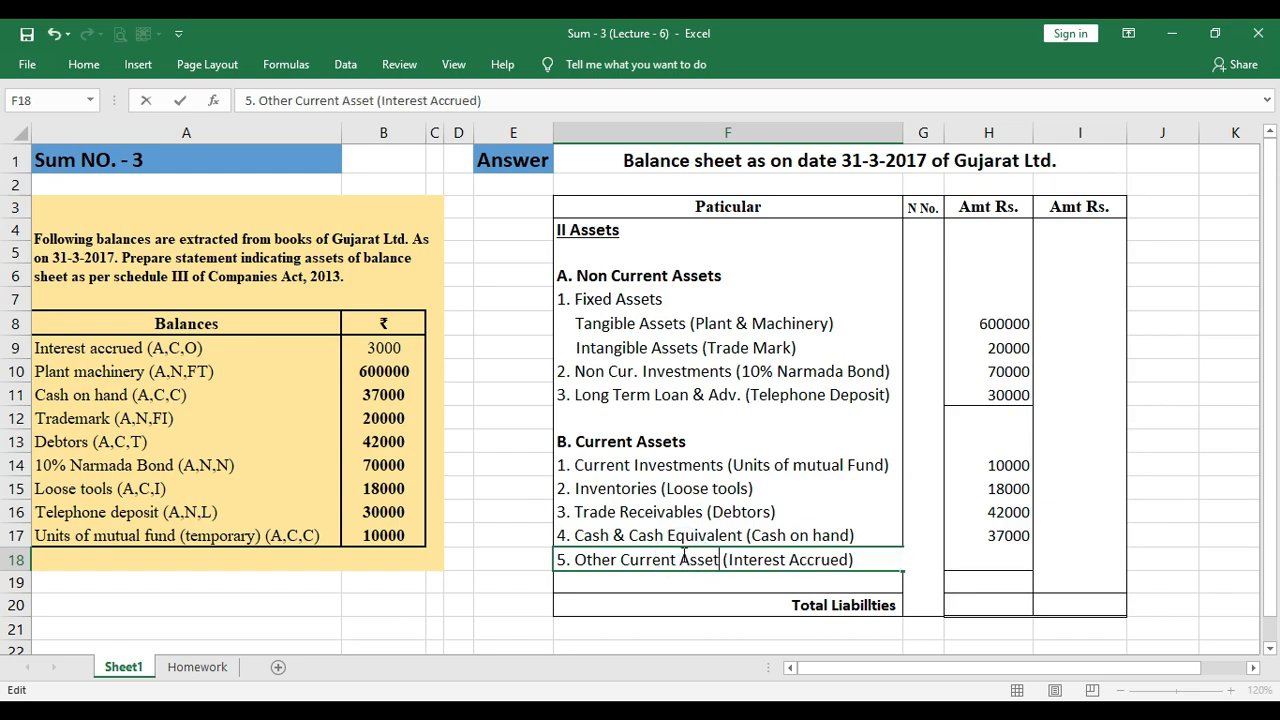
{"action": "key", "text": "Return"}
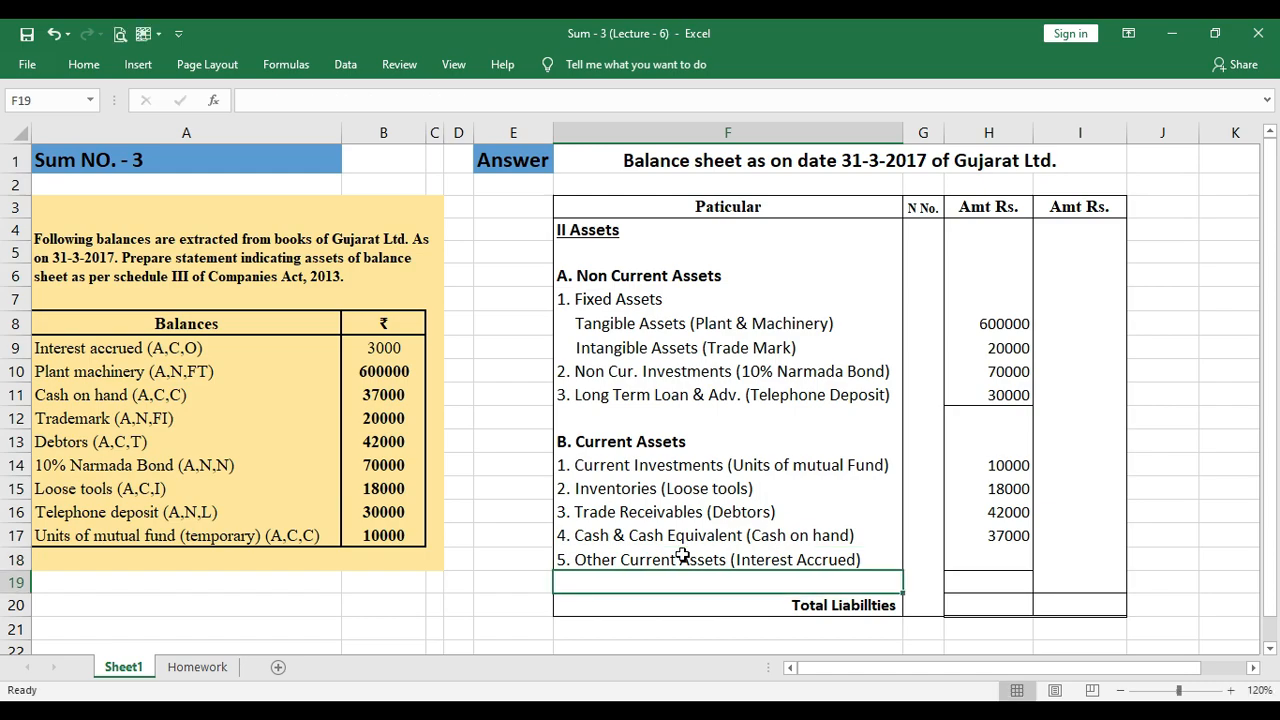
- Make the Interest accrued balance bold and enter 3000 as the Other Current Assets amount in cell H18
{"action": "left_click", "coordinate": [795, 556]}
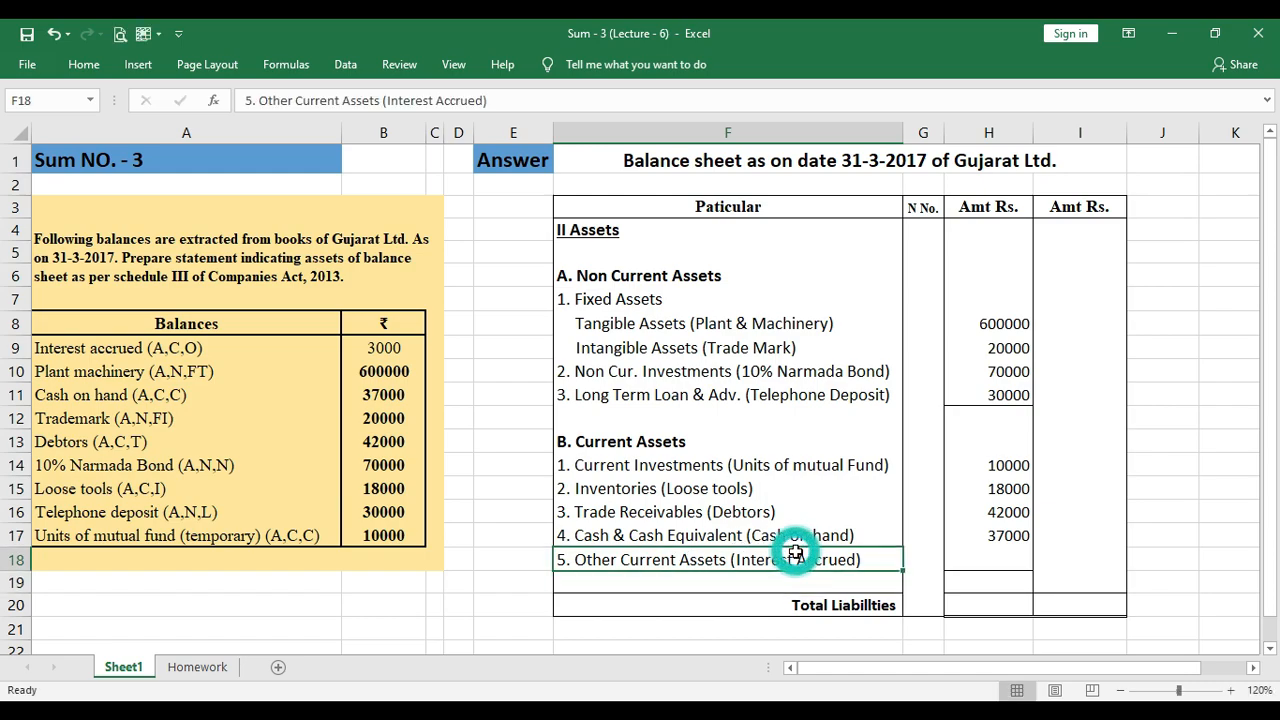
{"action": "left_click", "coordinate": [403, 348]}
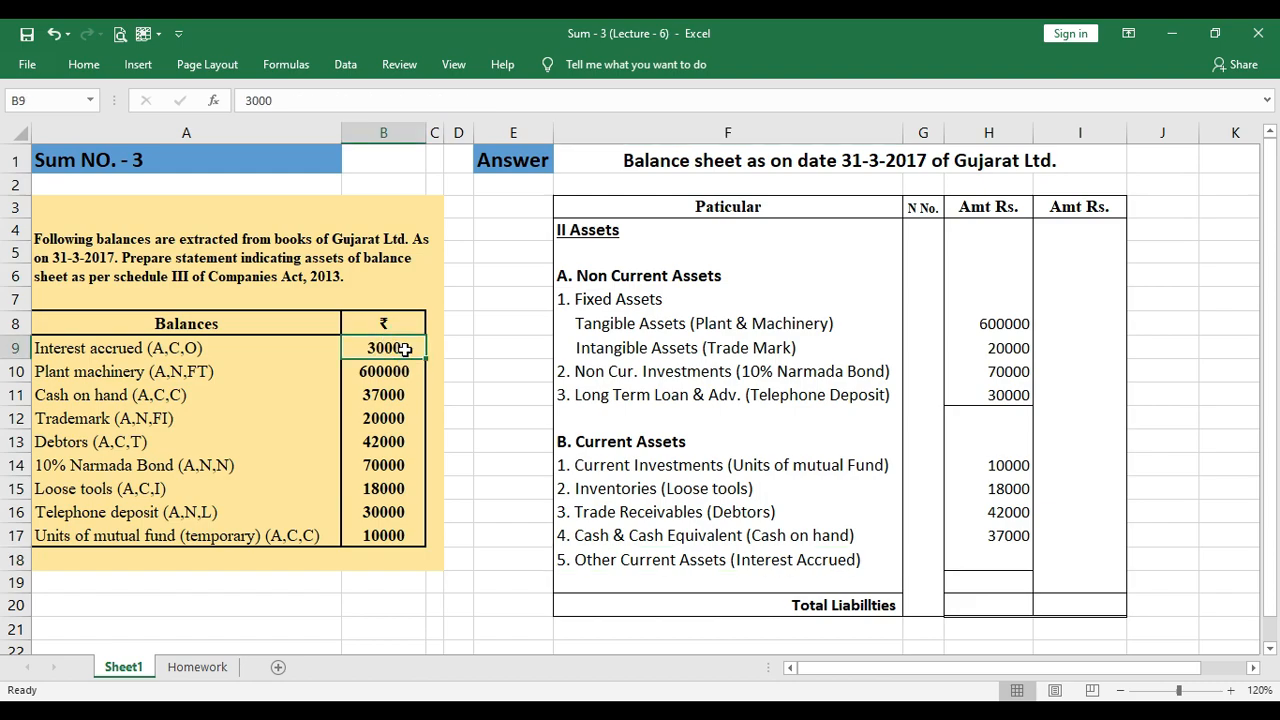
{"action": "left_click", "coordinate": [977, 562]}
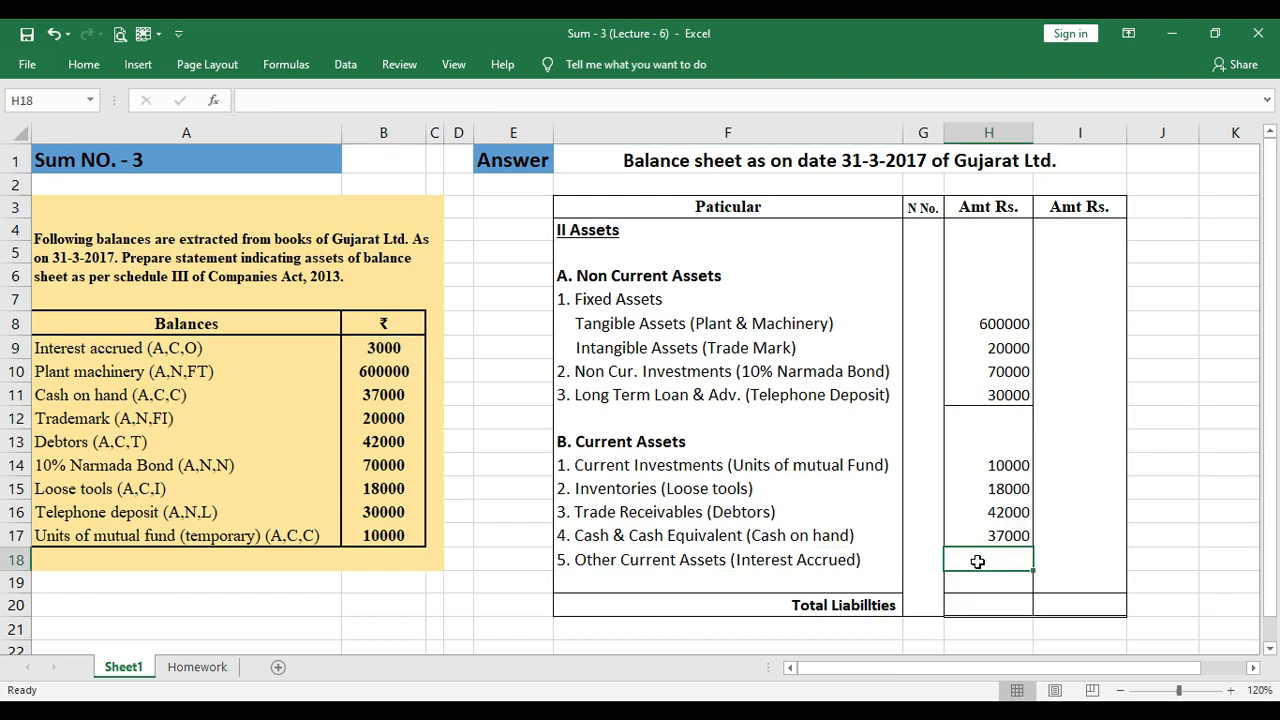
{"action": "type", "text": "3000"}
{"action": "key", "text": "Return"}
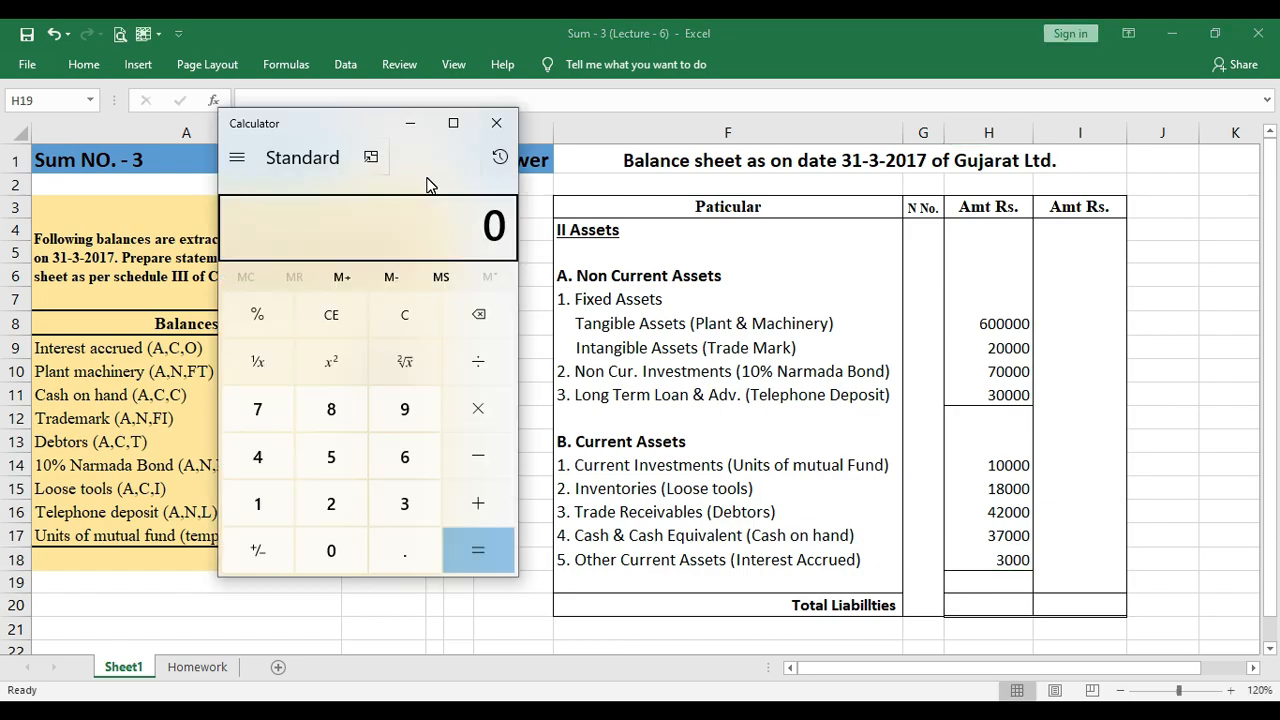
- In Calculator, add the non-current asset amounts 600000, 20000, 70000 and 30000
{"action": "left_click", "coordinate": [428, 166]}
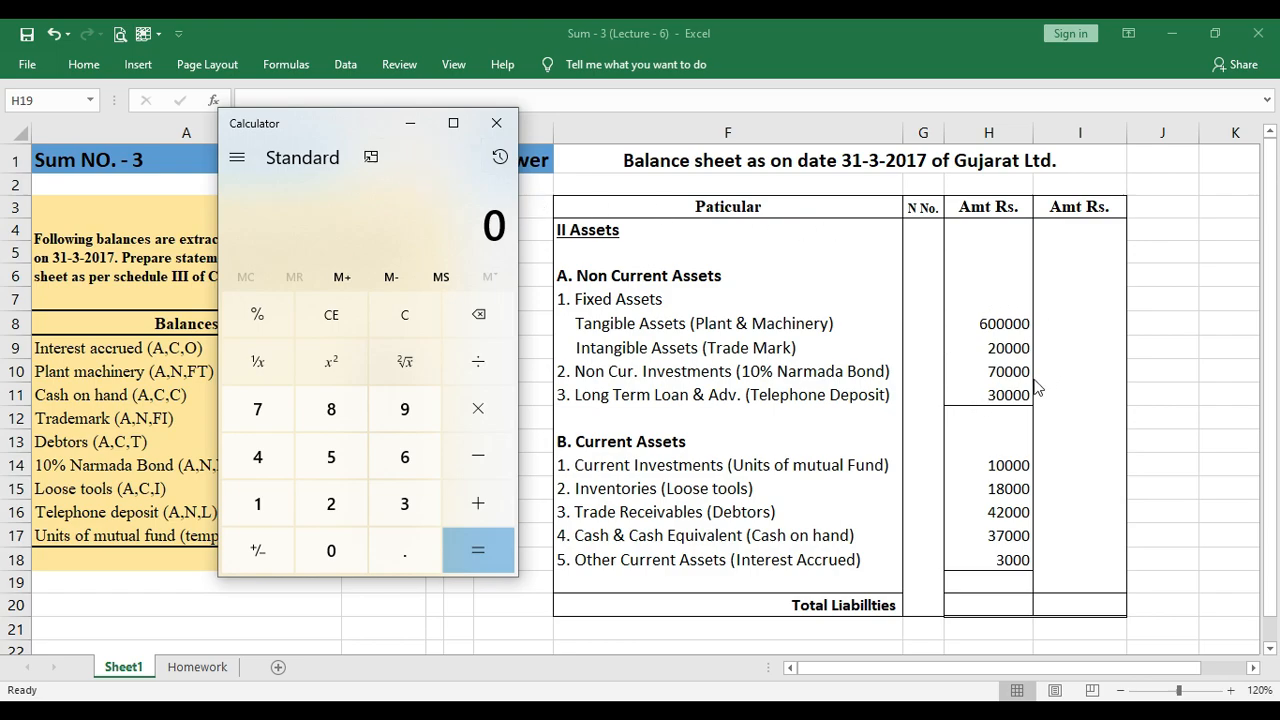
{"action": "left_click", "coordinate": [381, 212]}
{"action": "type", "text": "600000+"}
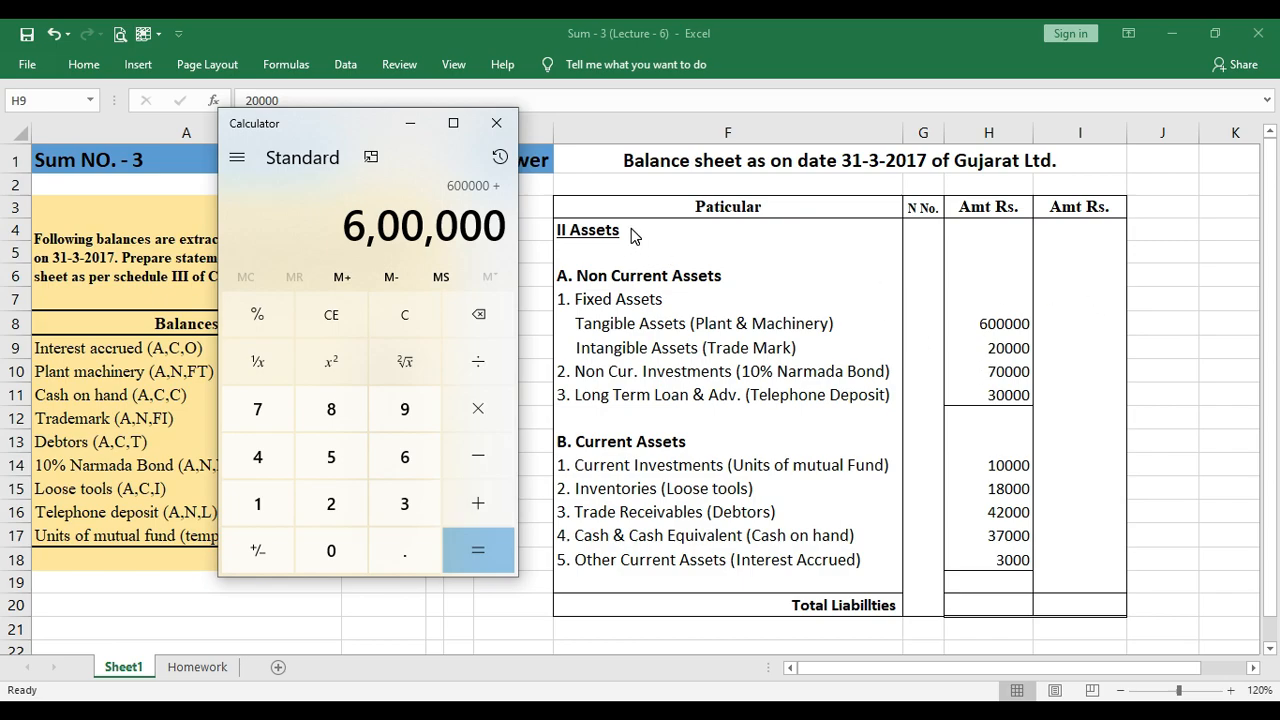
{"action": "type", "text": "20000+"}
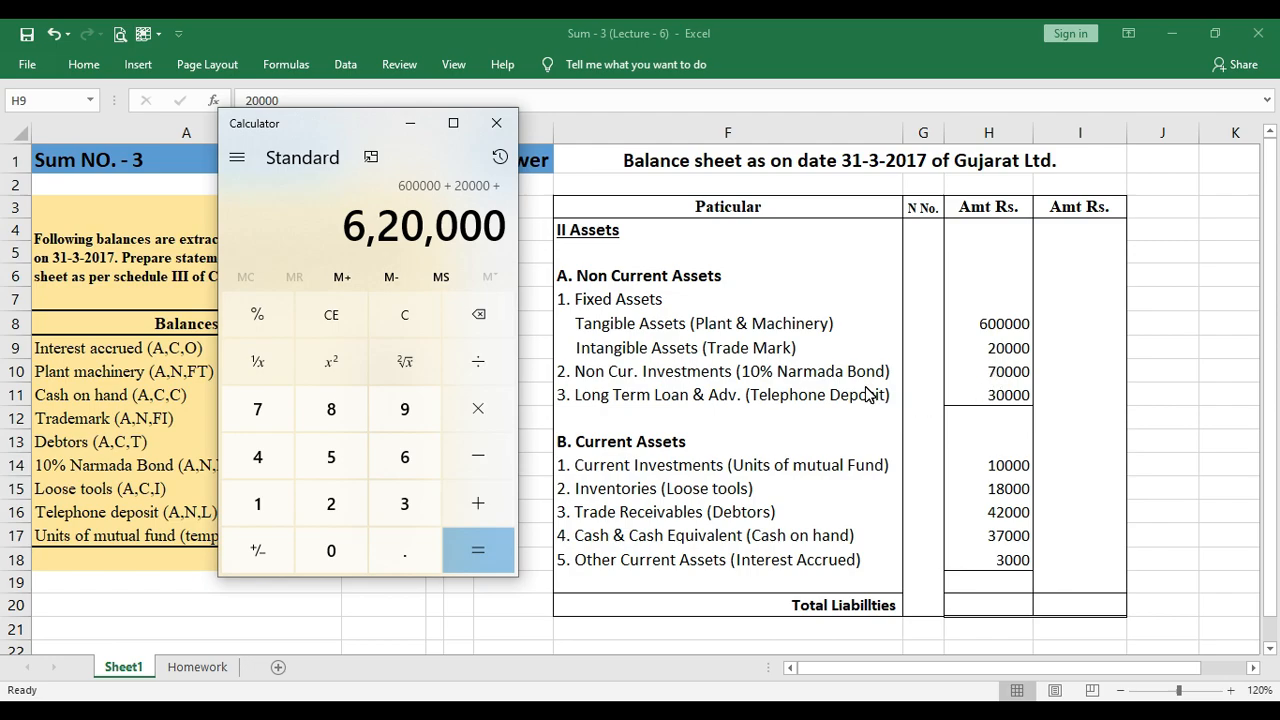
{"action": "type", "text": "70000+"}
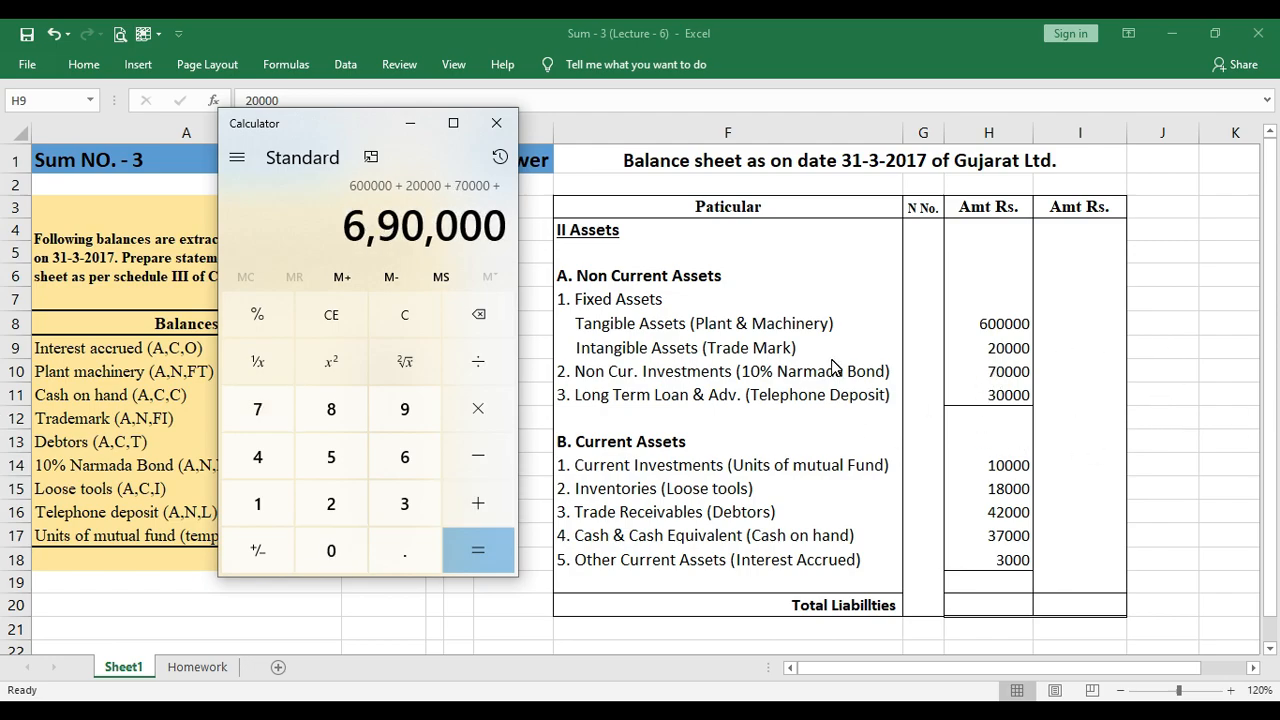
{"action": "type", "text": "30000"}
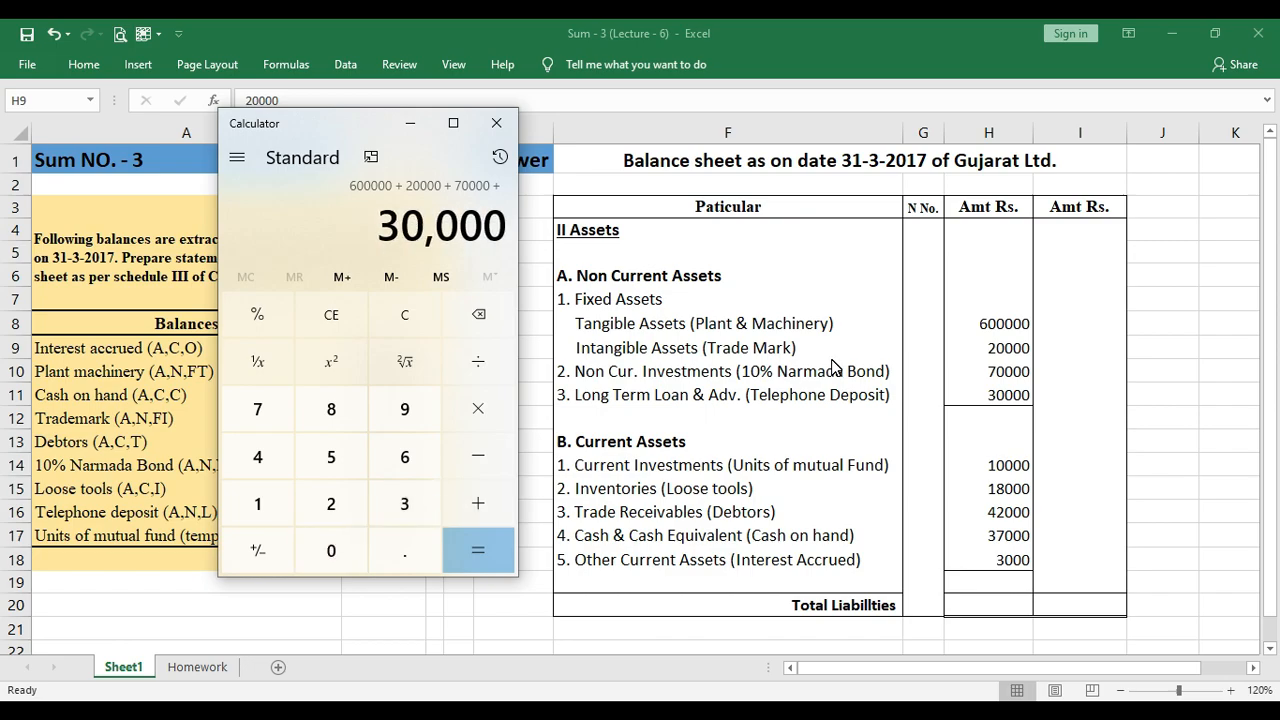
{"action": "key", "text": "Return"}
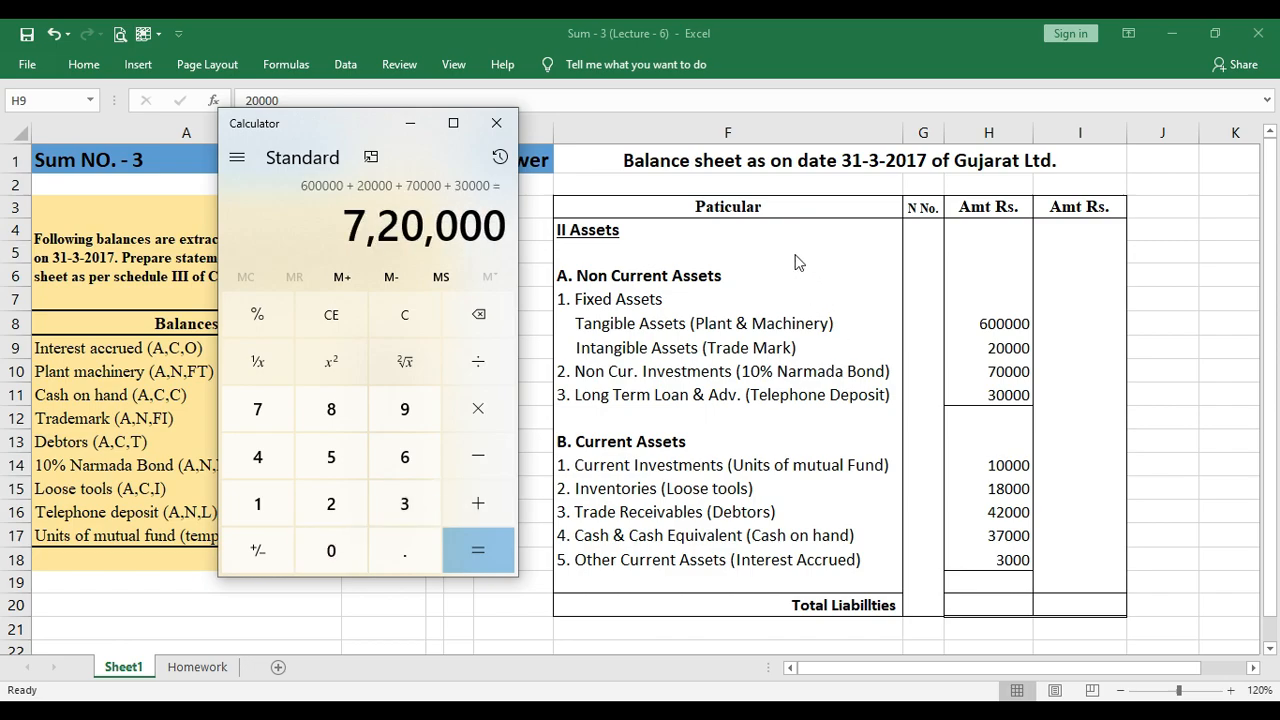
- Keep the calculator on top in compact view and enter 720000 as the non-current assets total in cell I11
{"action": "left_click", "coordinate": [371, 152]}
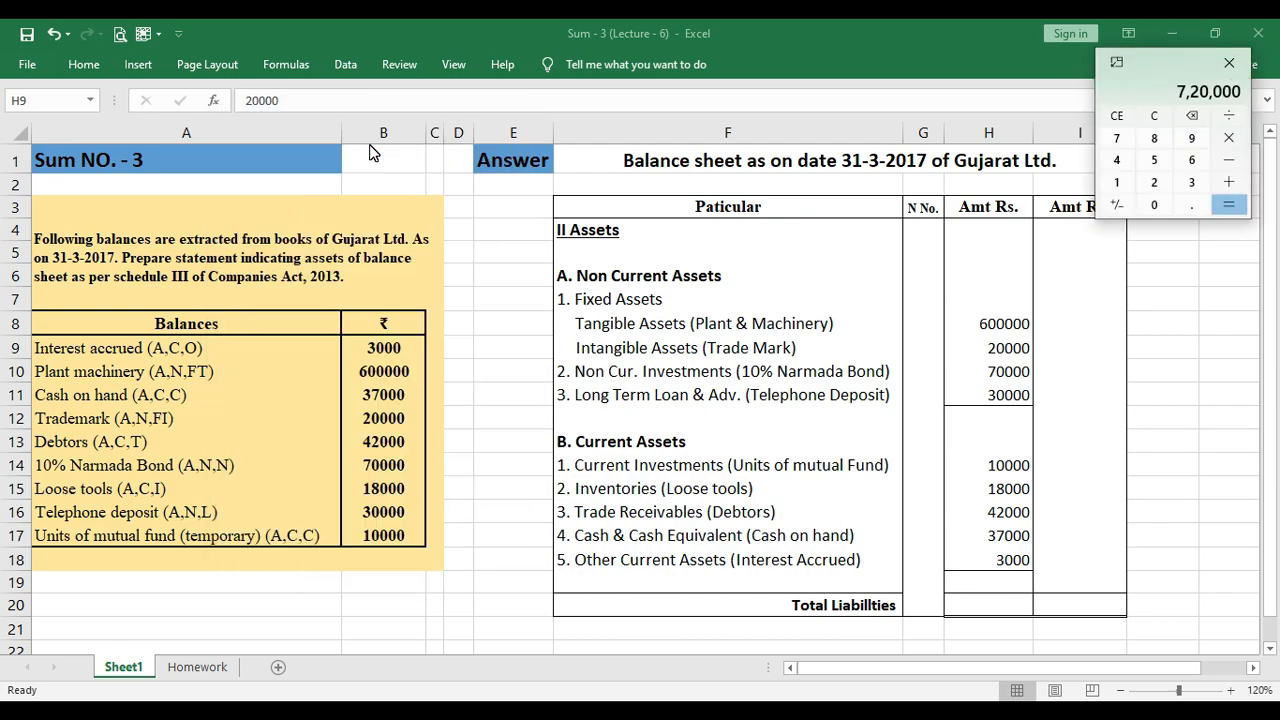
{"action": "left_click", "coordinate": [1058, 392]}
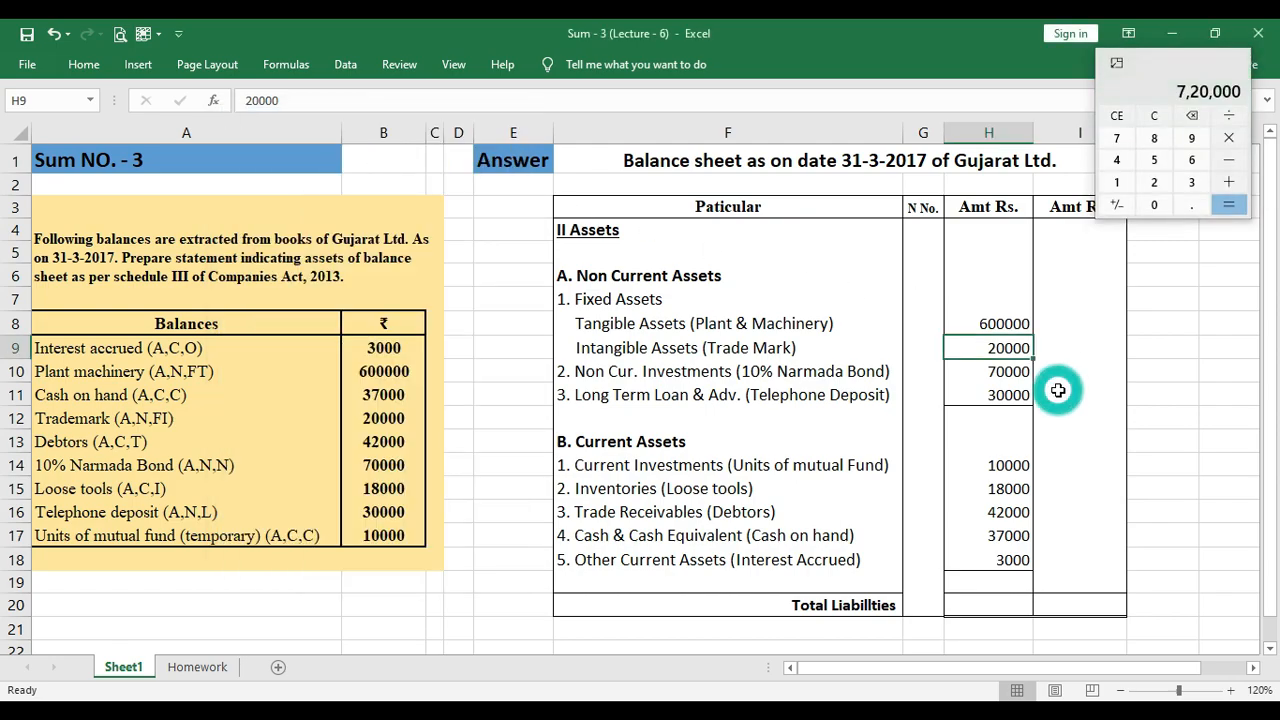
{"action": "type", "text": "720000"}
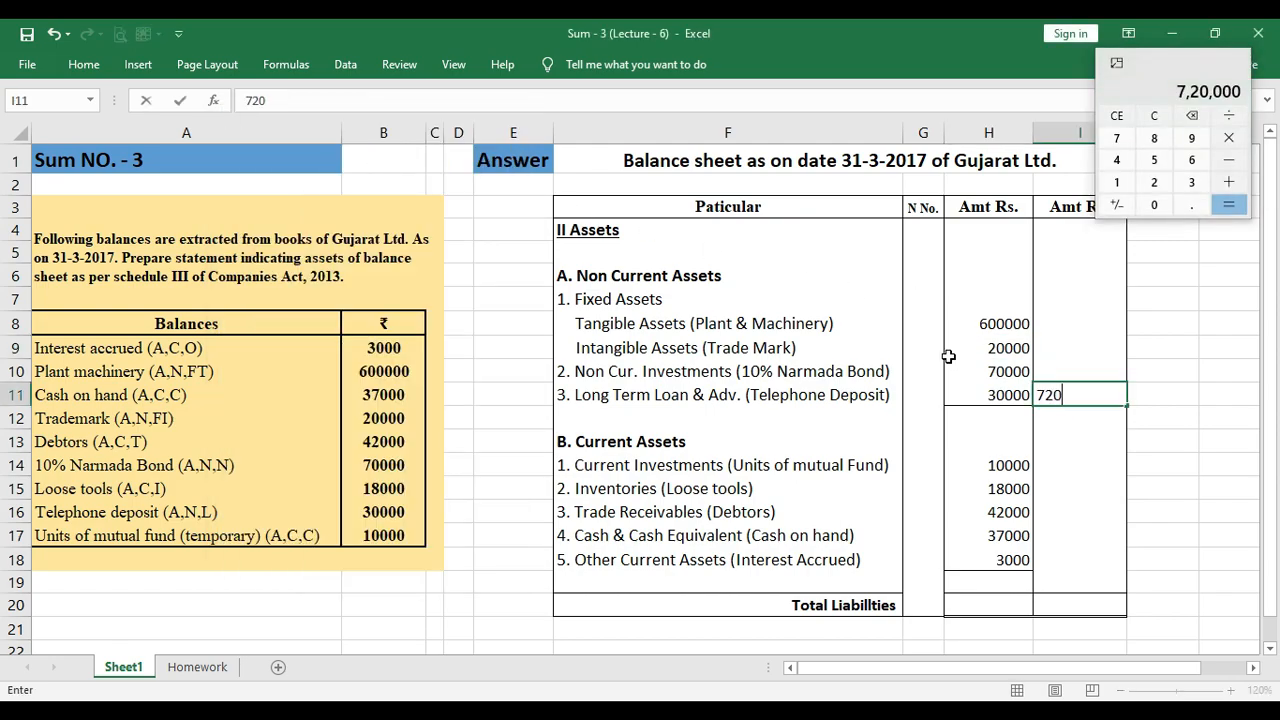
{"action": "key", "text": "Return"}
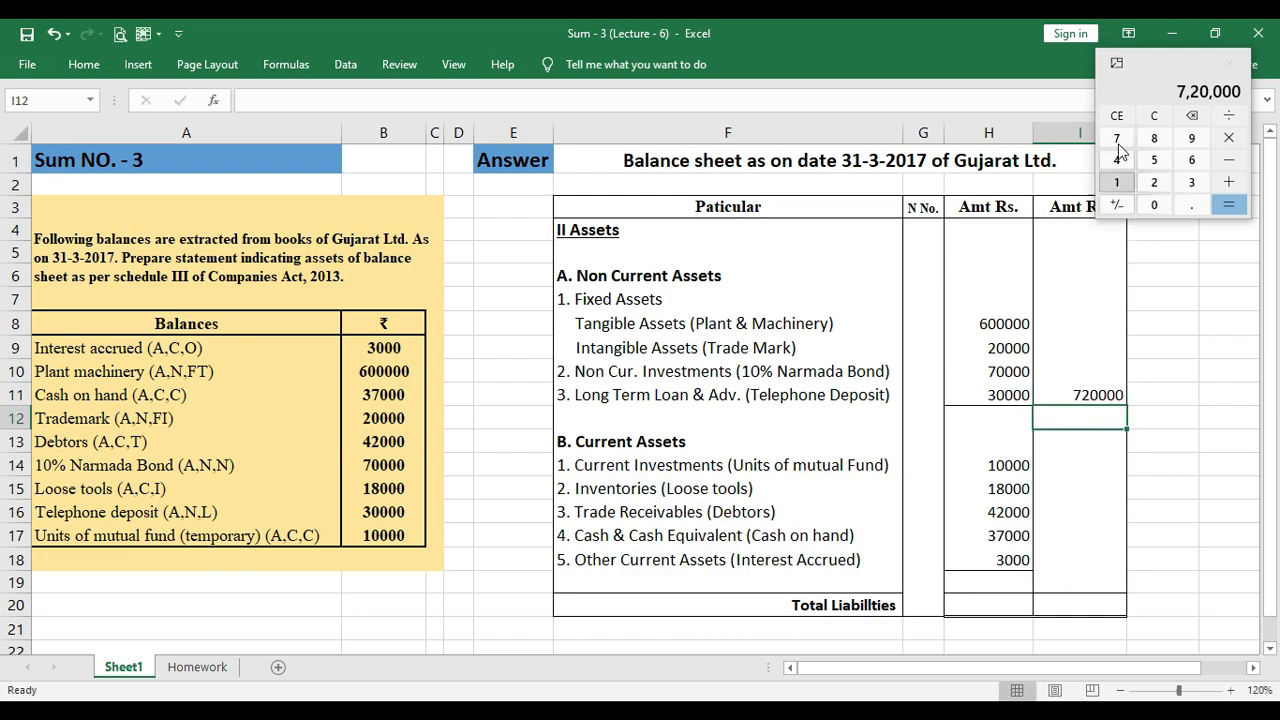
- Restore the full Calculator view, clear it, and add the current asset amounts 10000, 18000, 42000, 37000 and 3000
{"action": "left_click", "coordinate": [1117, 64]}
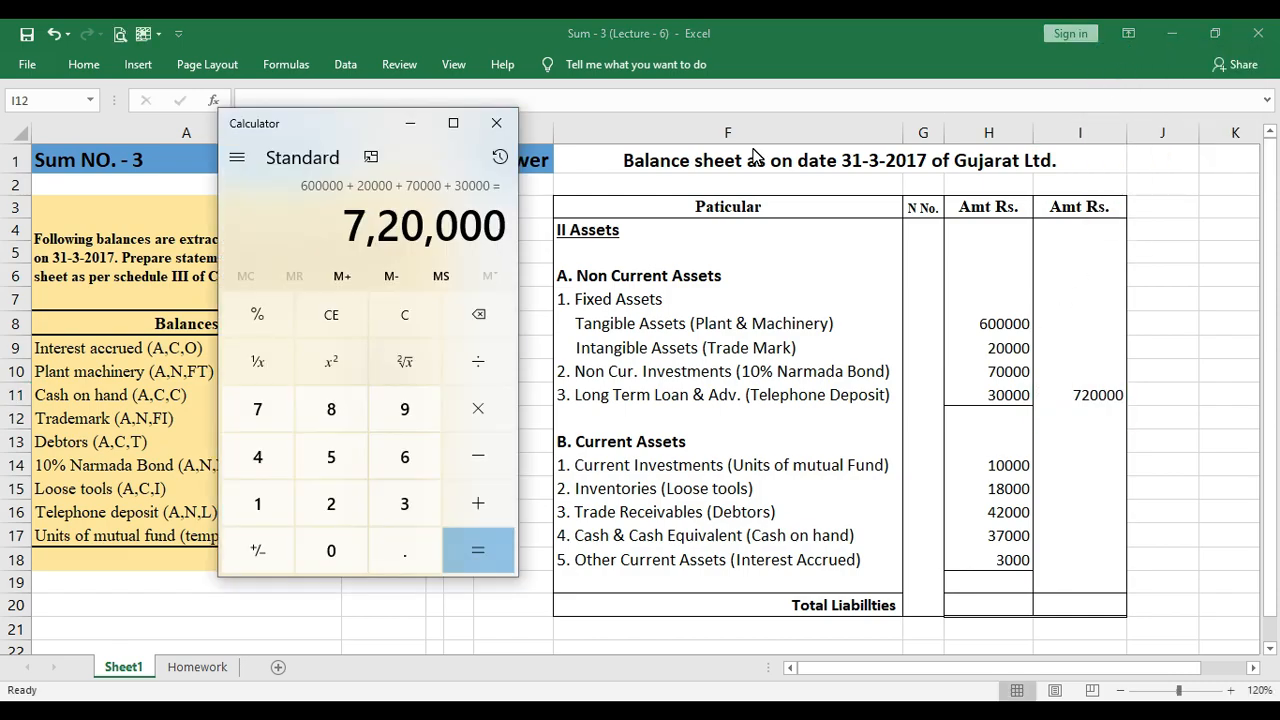
{"action": "left_click", "coordinate": [404, 314]}
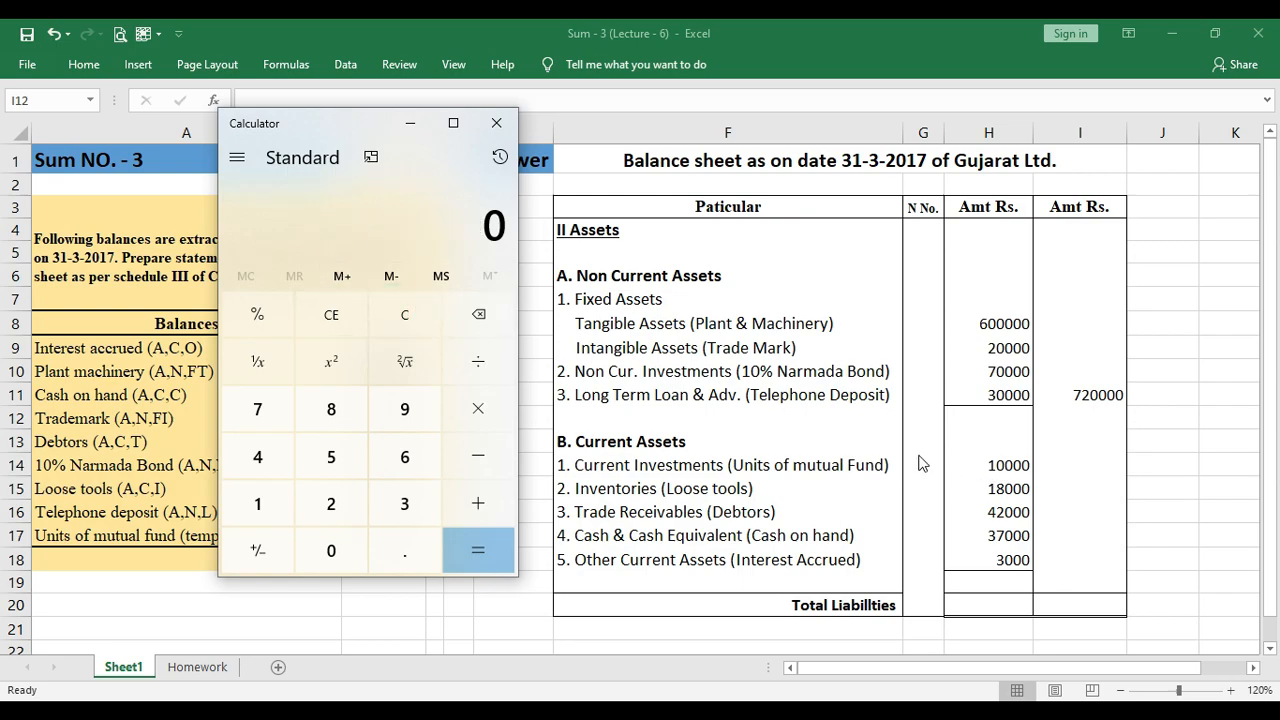
{"action": "type", "text": "10000+"}
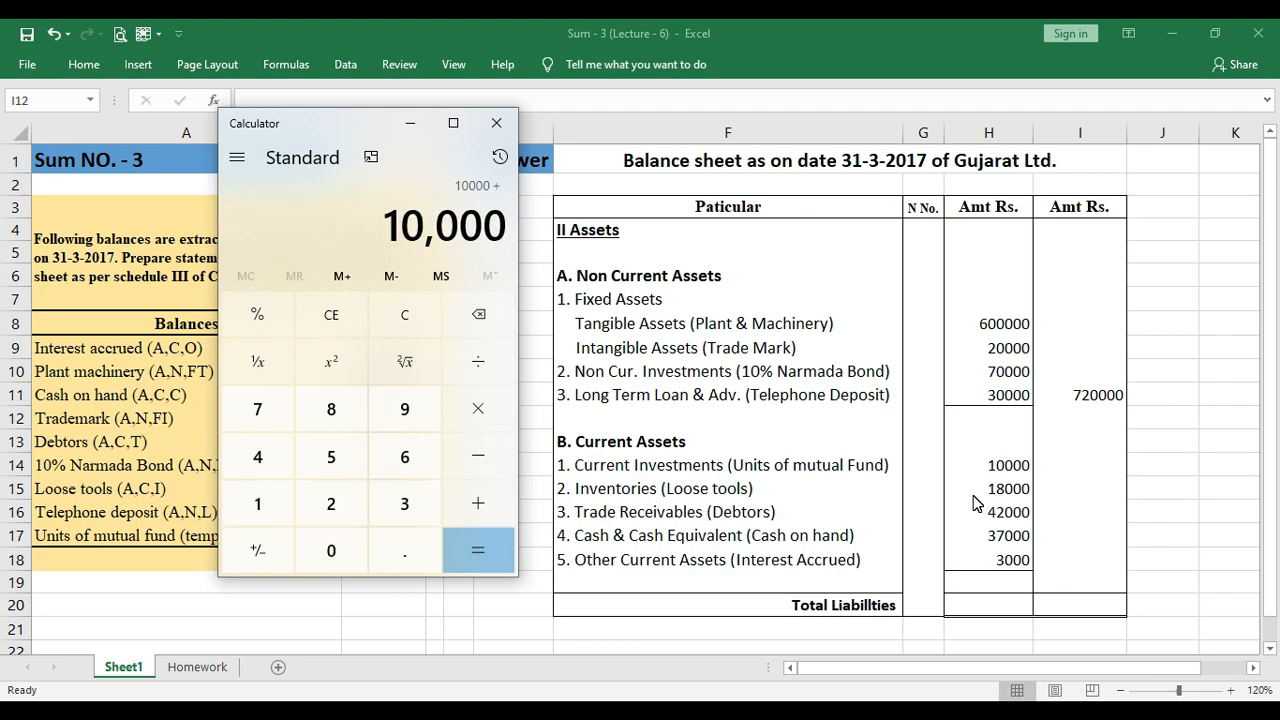
{"action": "type", "text": "18000+"}
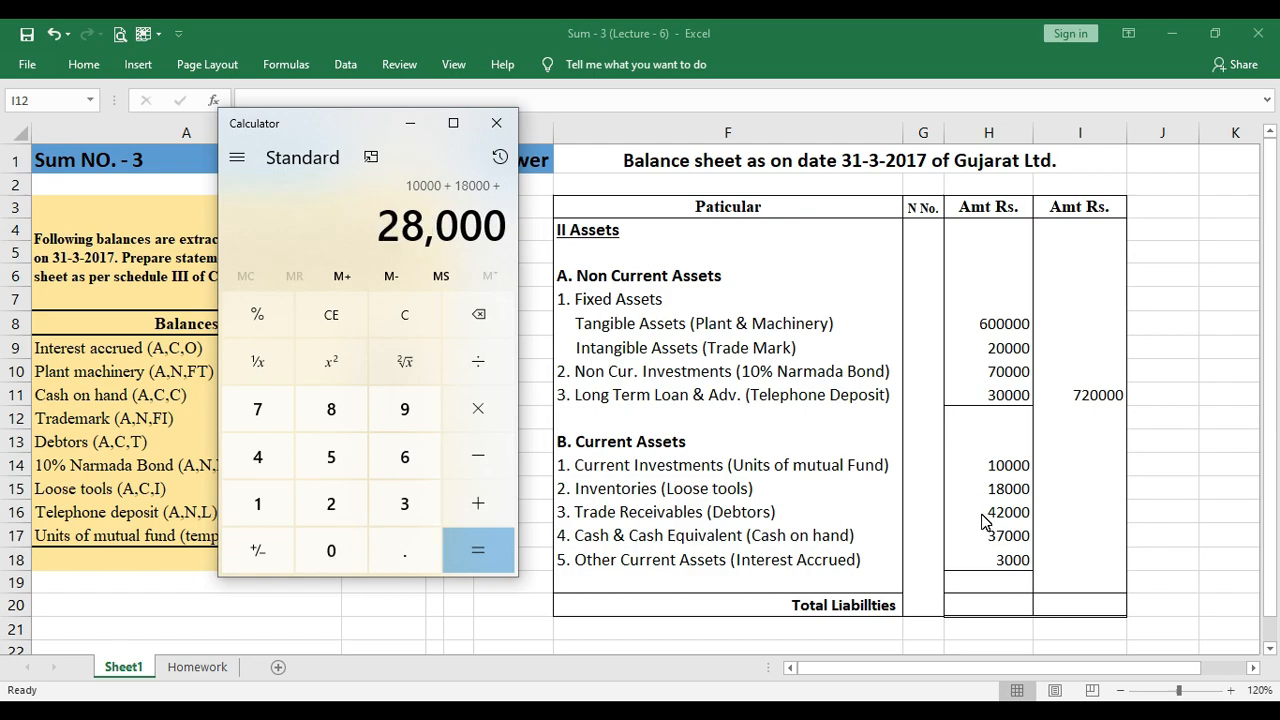
{"action": "type", "text": "+42000"}
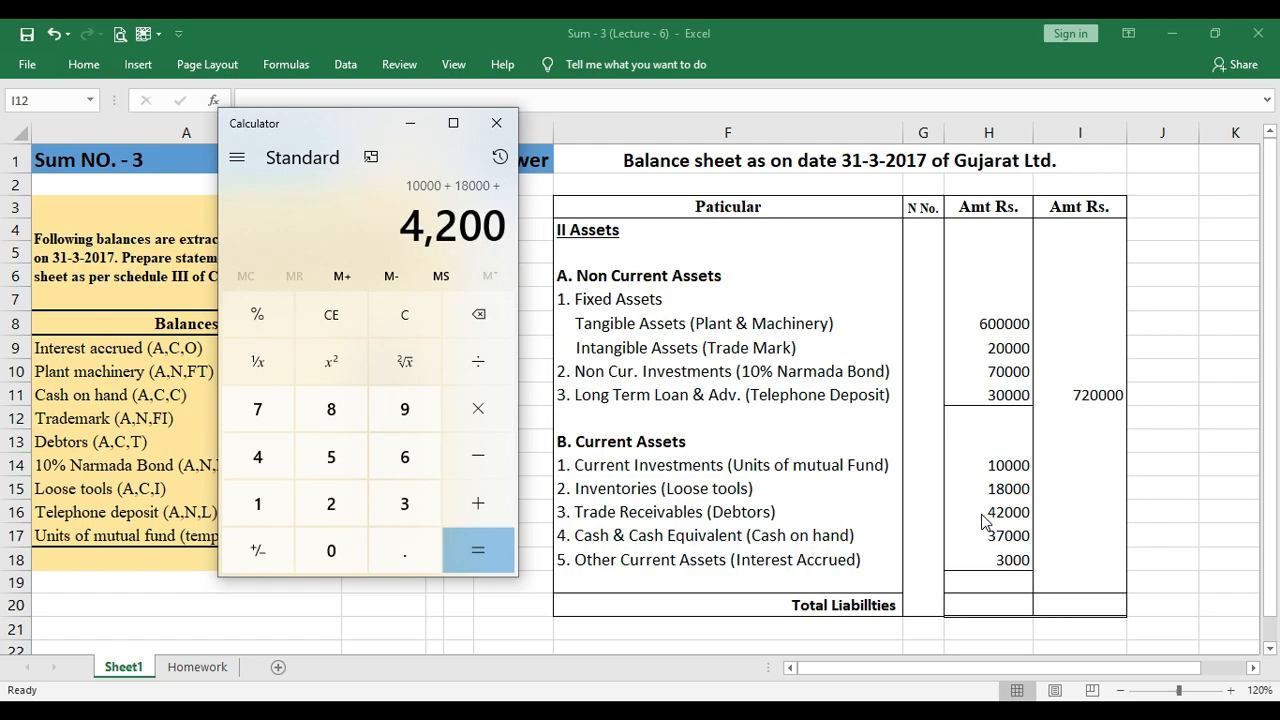
{"action": "type", "text": "+"}
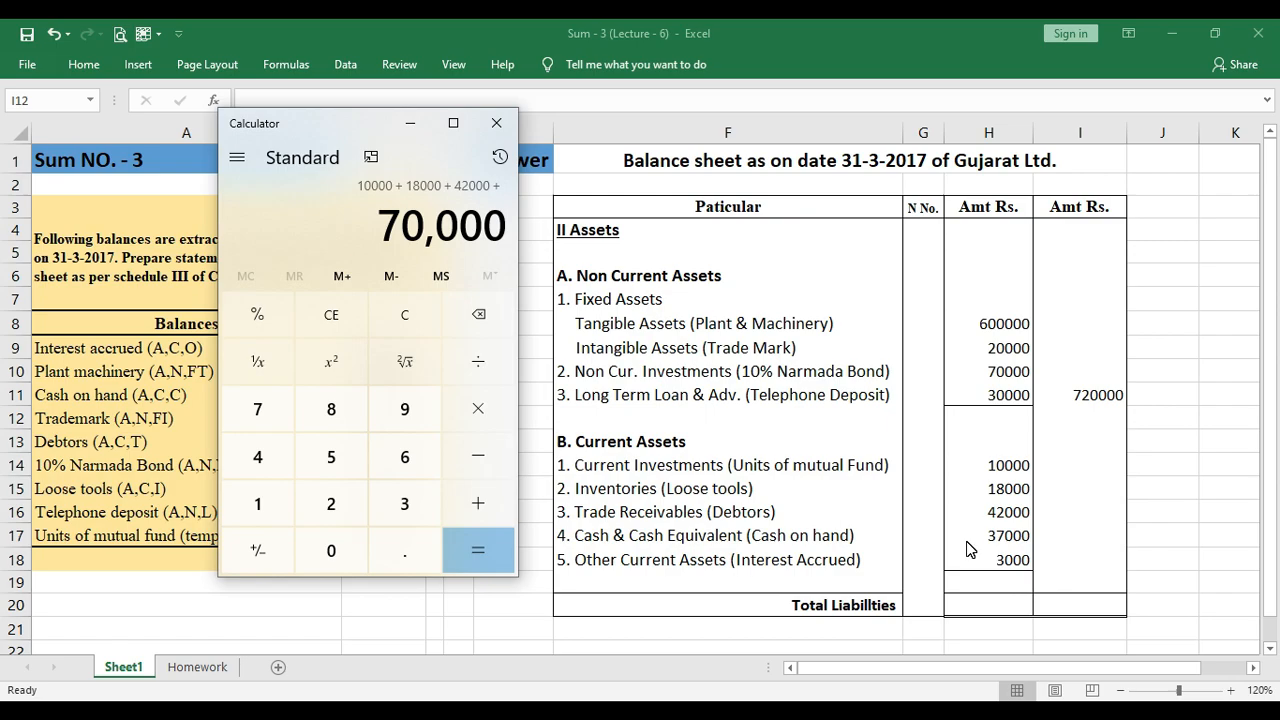
{"action": "type", "text": "+ 3700"}
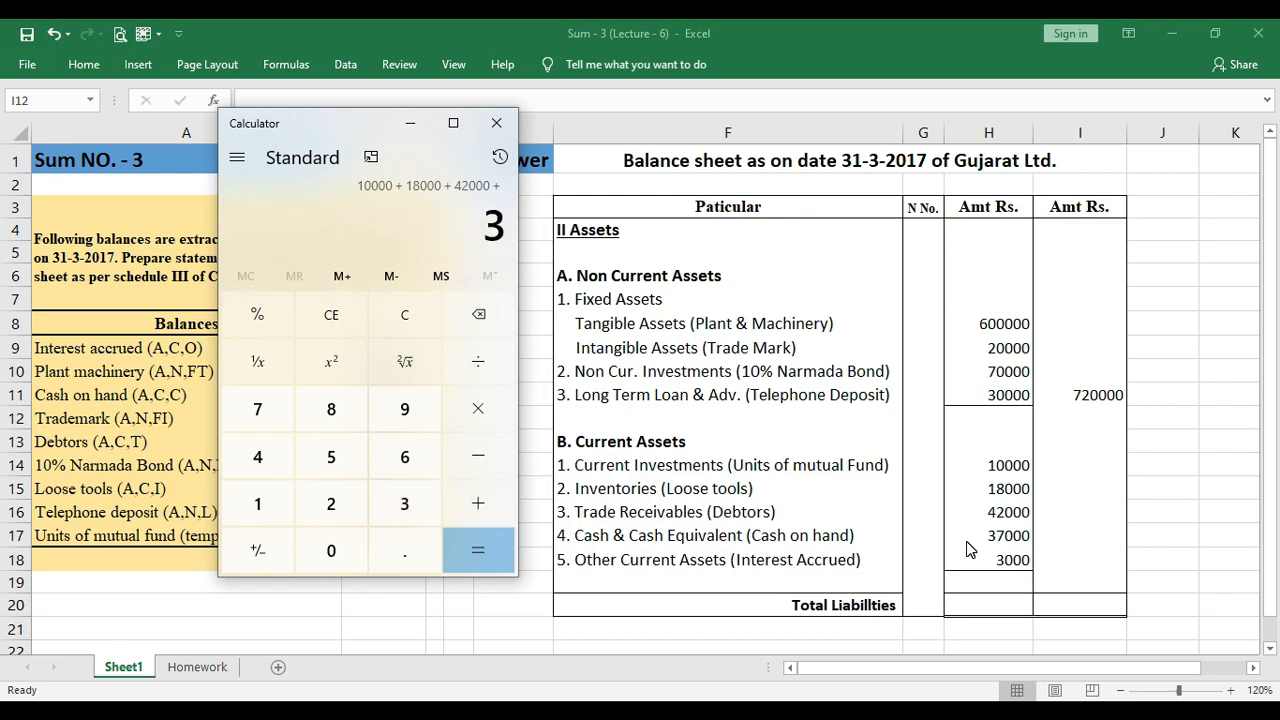
{"action": "type", "text": "0 +"}
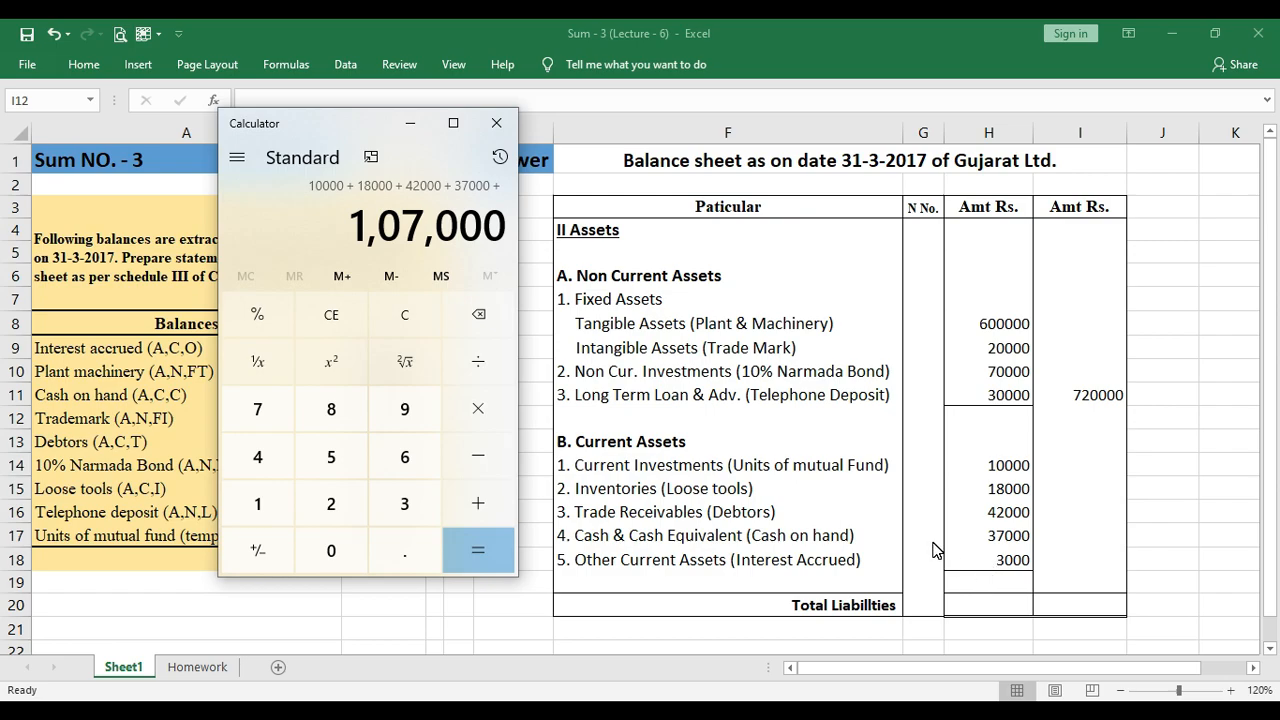
{"action": "type", "text": "3000"}
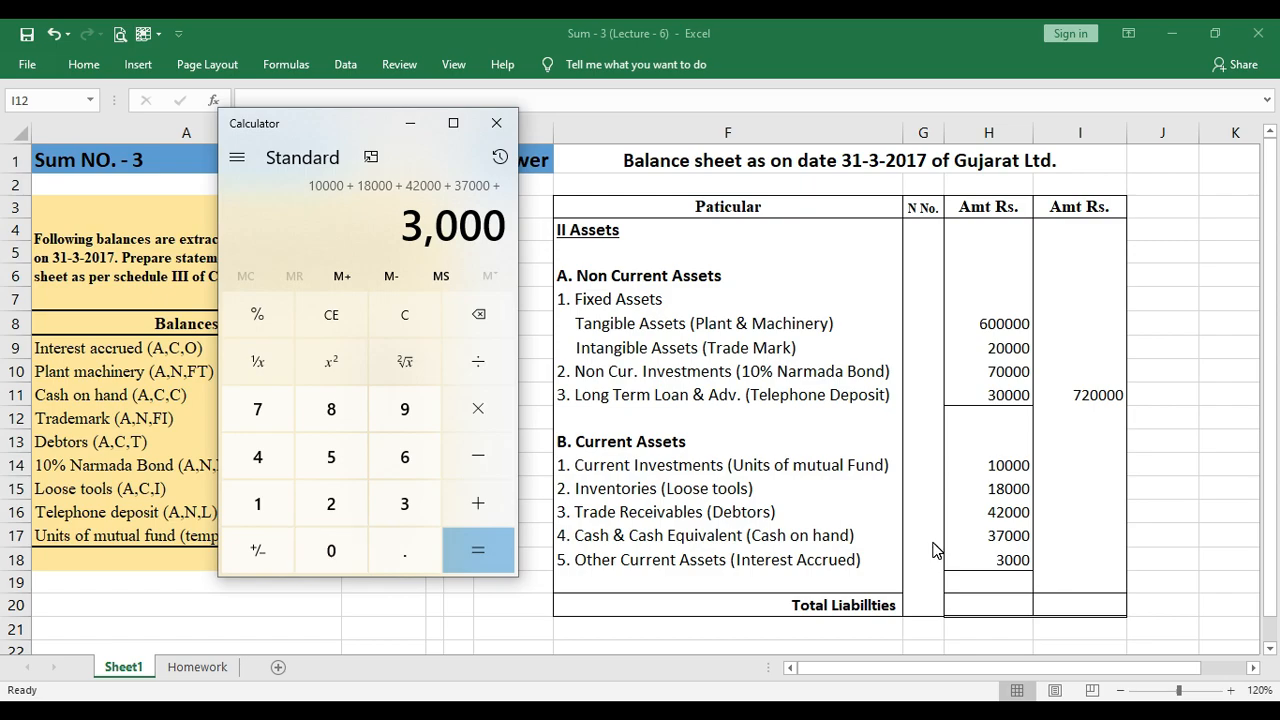
{"action": "key", "text": "Return"}
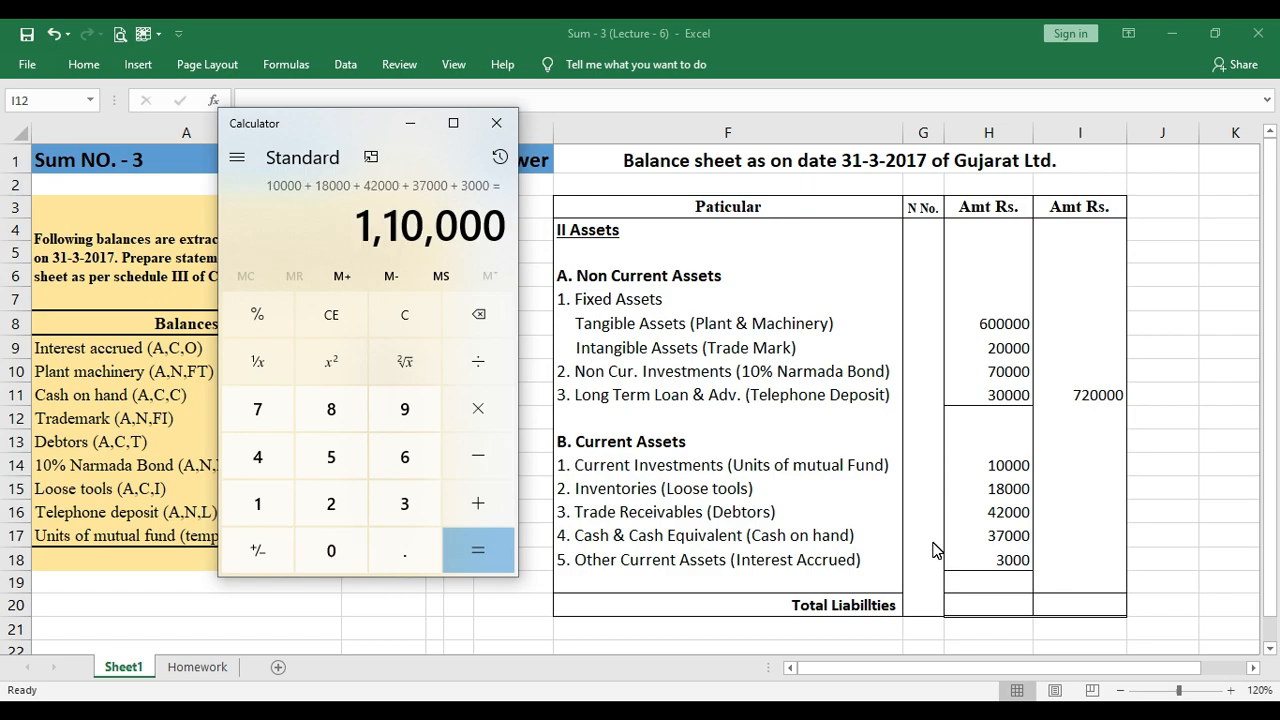
- Return to the Excel balance sheet and enter 110000 as the current assets total in cell I18
{"action": "left_click", "coordinate": [1066, 560]}
{"action": "left_click", "coordinate": [1066, 560]}
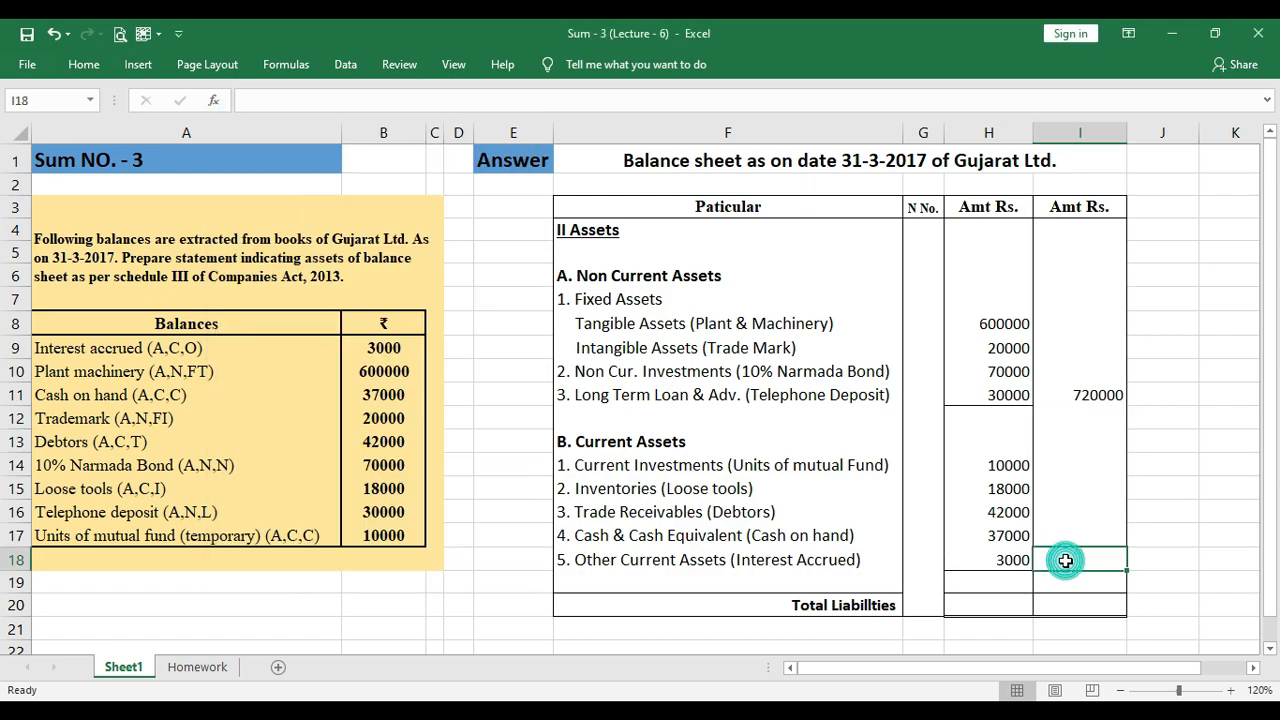
{"action": "type", "text": "110000"}
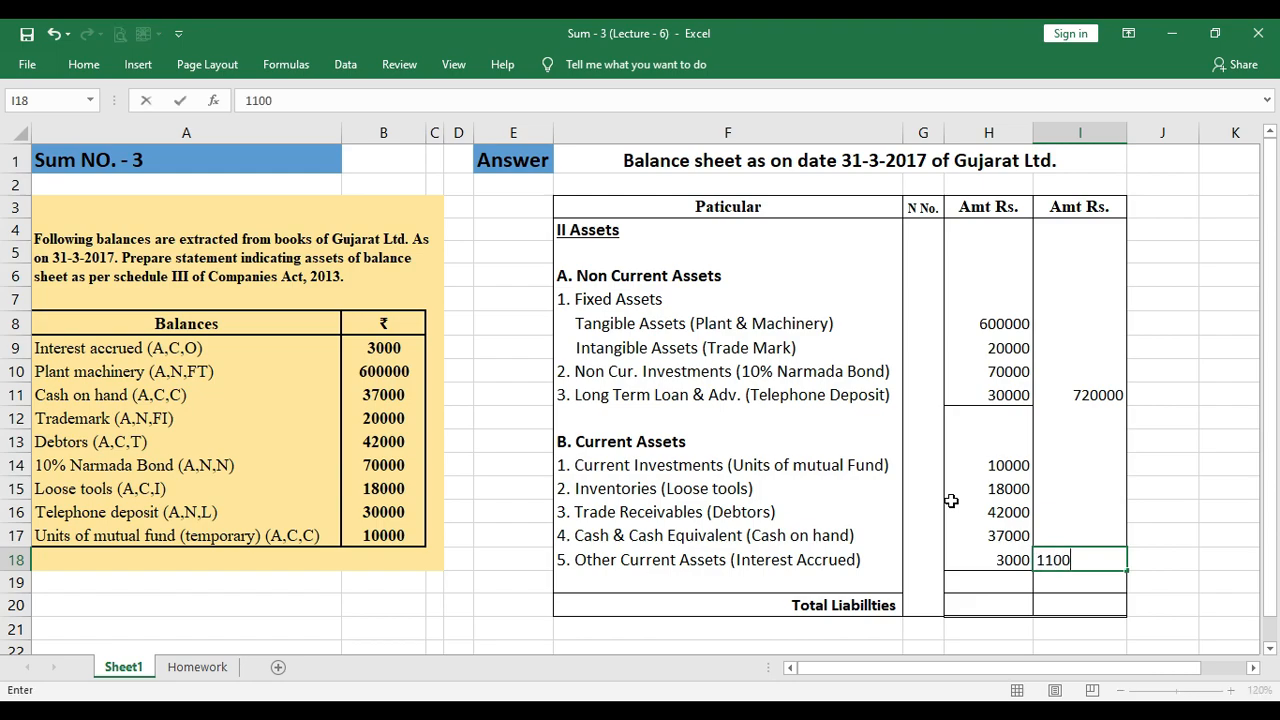
{"action": "key", "text": "Return"}
- Switch to Calculator, clear the previous result, and add the two asset totals 720000 and 110000
{"action": "key", "text": "alt+Tab"}
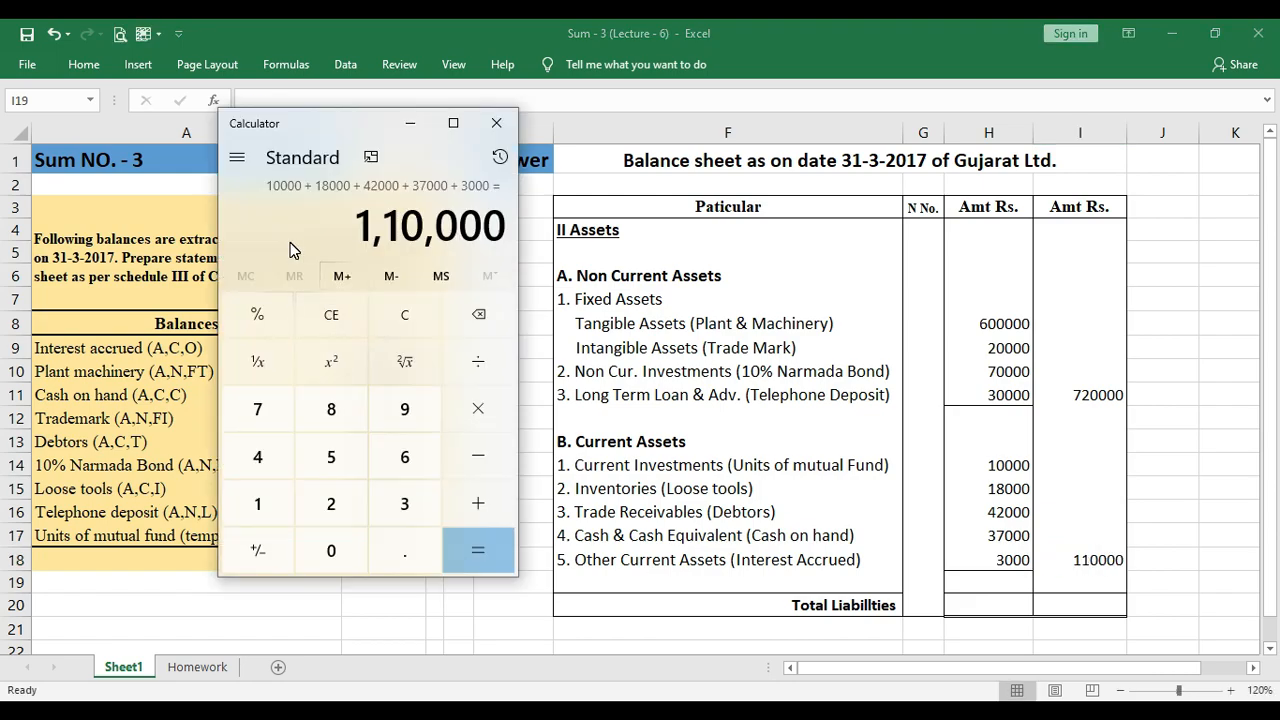
{"action": "left_click", "coordinate": [404, 315]}
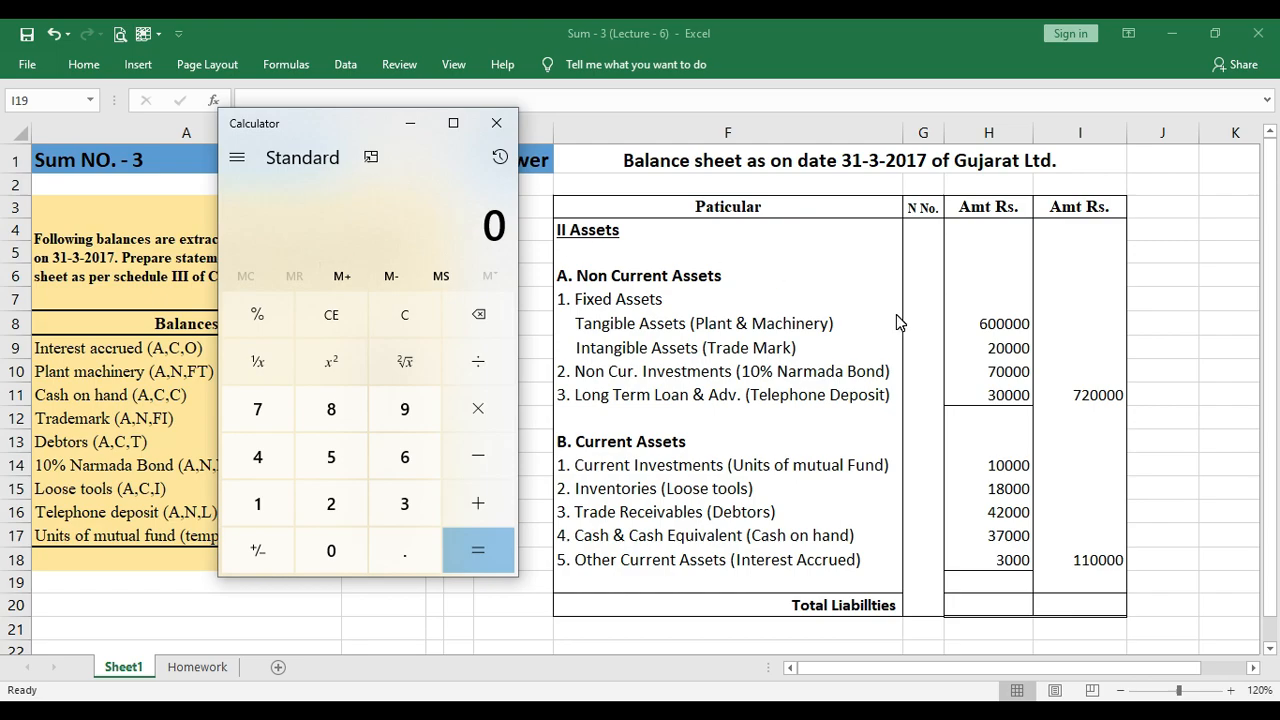
{"action": "type", "text": "720000 "}
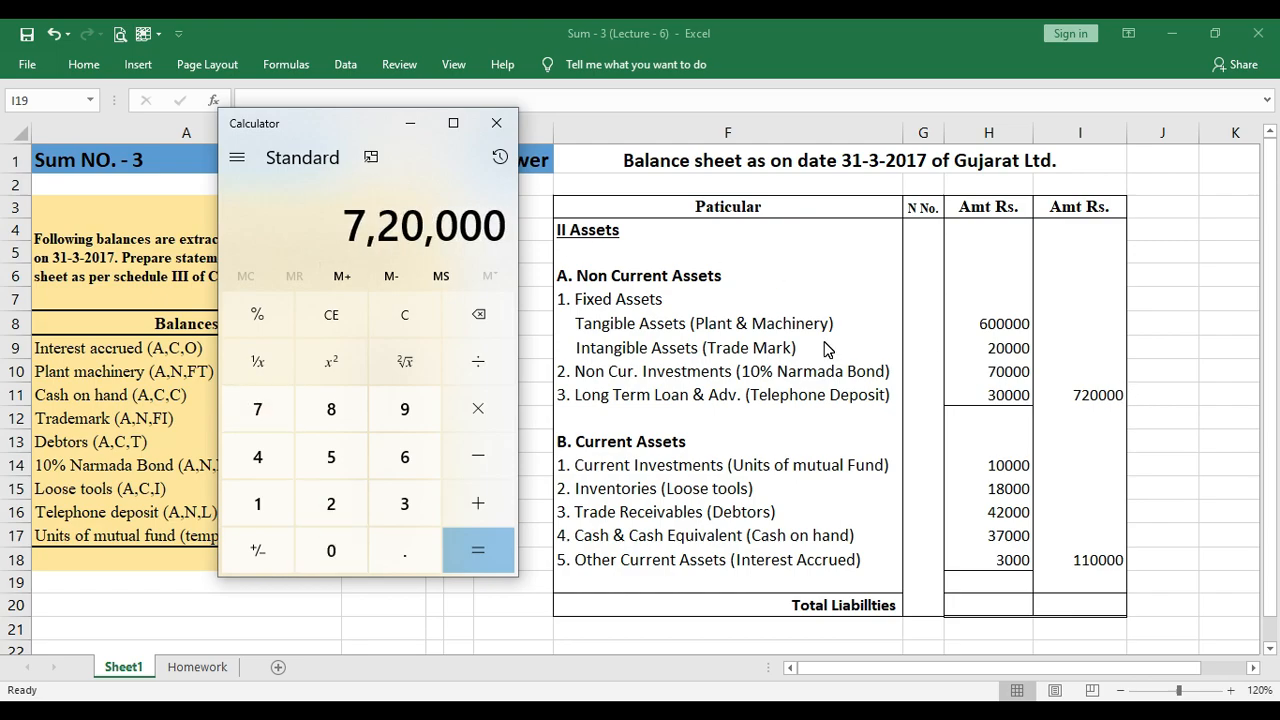
{"action": "type", "text": "+ 1,10"}
{"action": "key", "text": "BackSpace"}
{"action": "type", "text": "10000"}
{"action": "key", "text": "Return"}
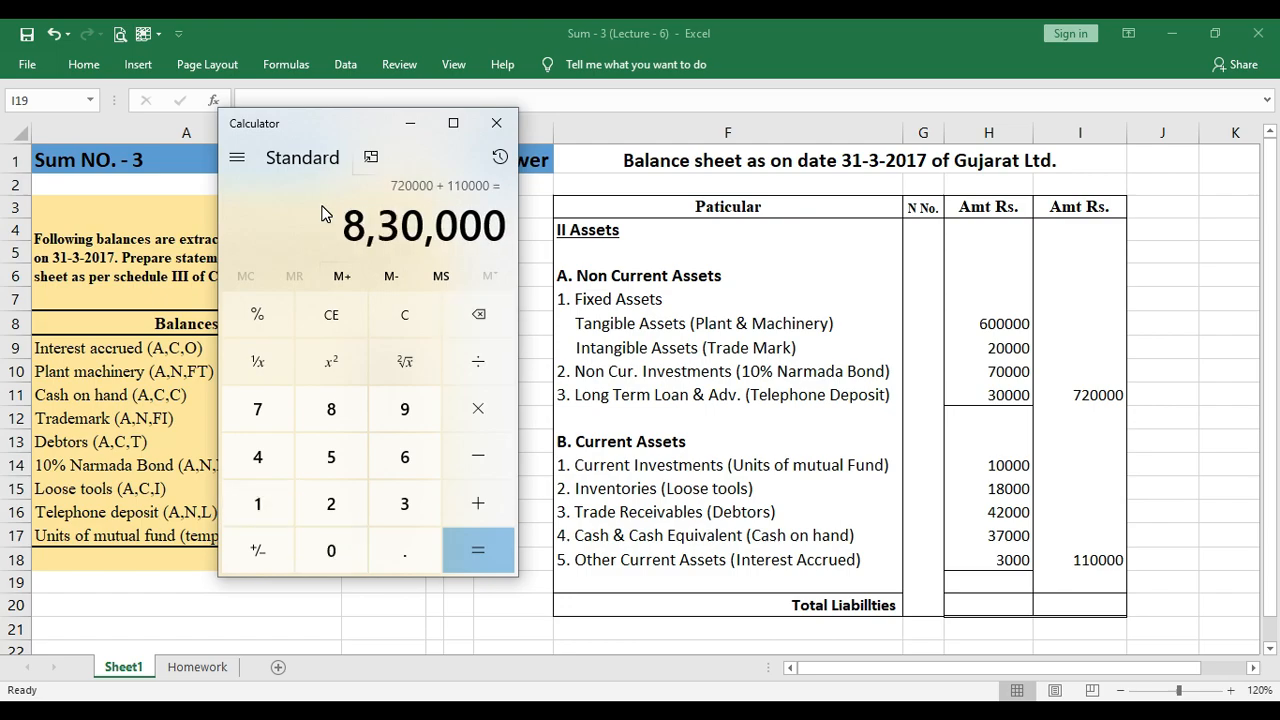
- Keep the calculator on top in compact view and enter 830000 as the balance sheet's grand total in cell I20
{"action": "left_click", "coordinate": [371, 157]}
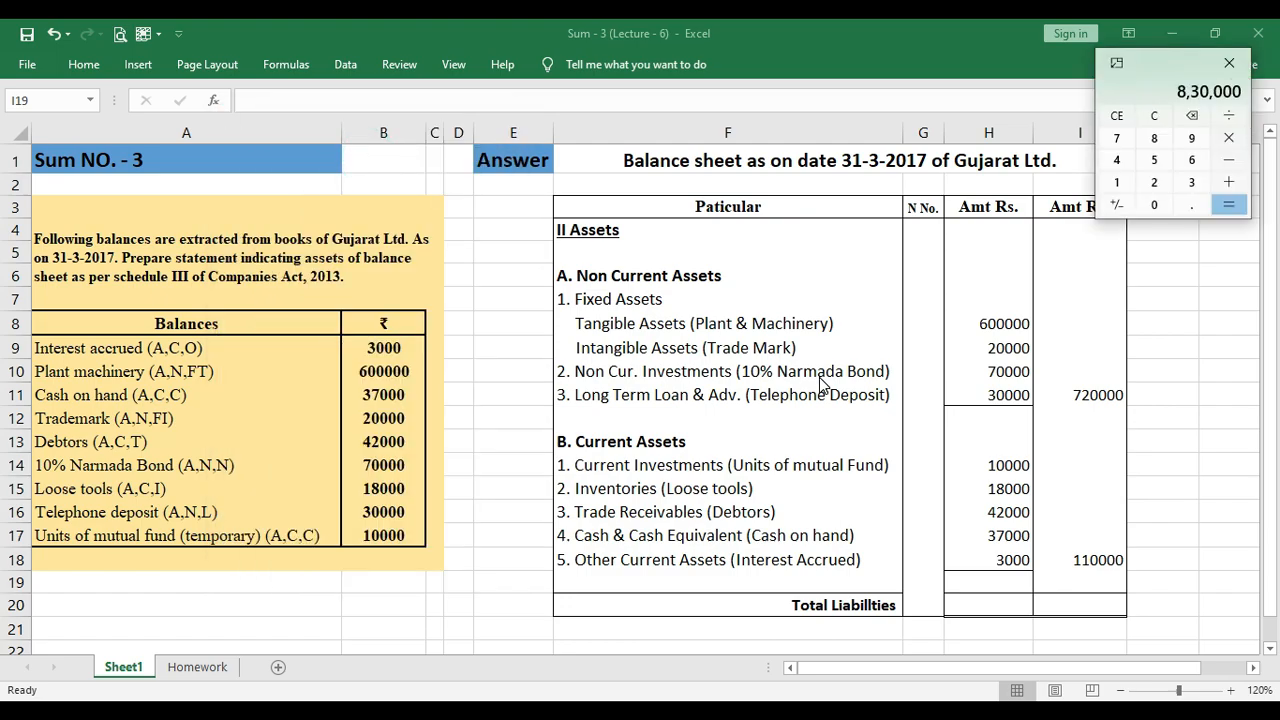
{"action": "left_click", "coordinate": [1048, 604]}
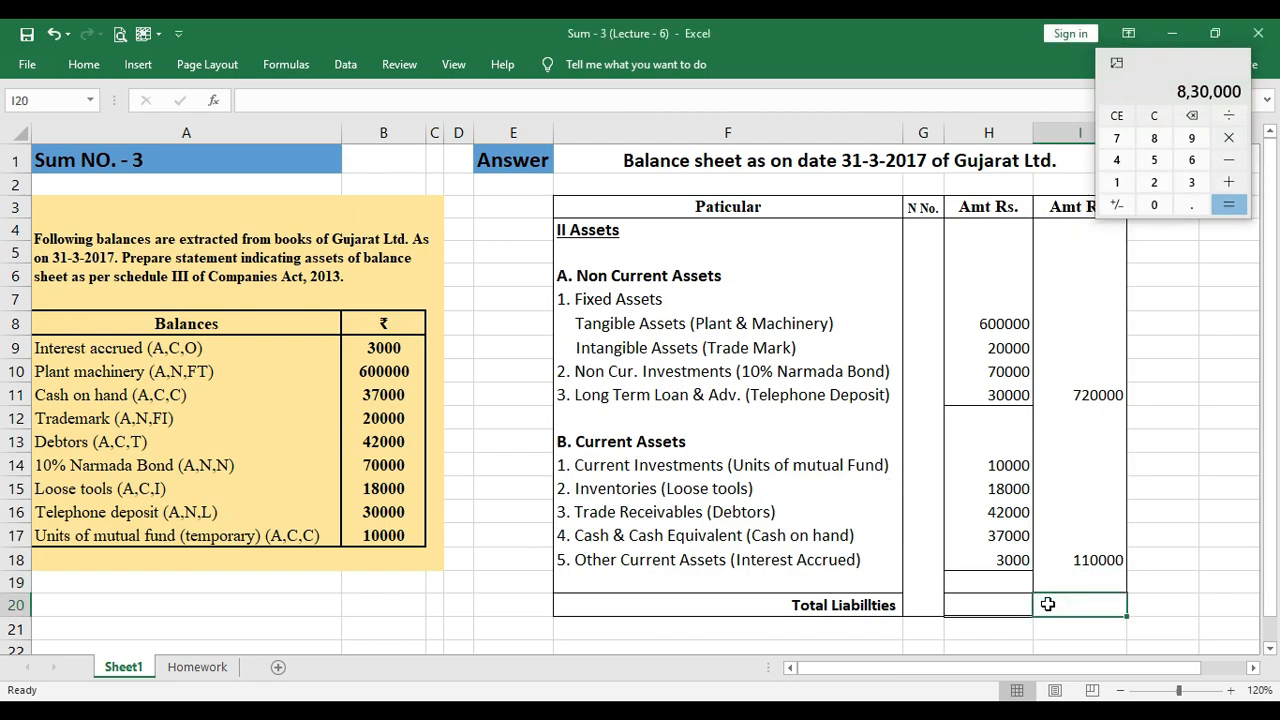
{"action": "type", "text": "830000"}
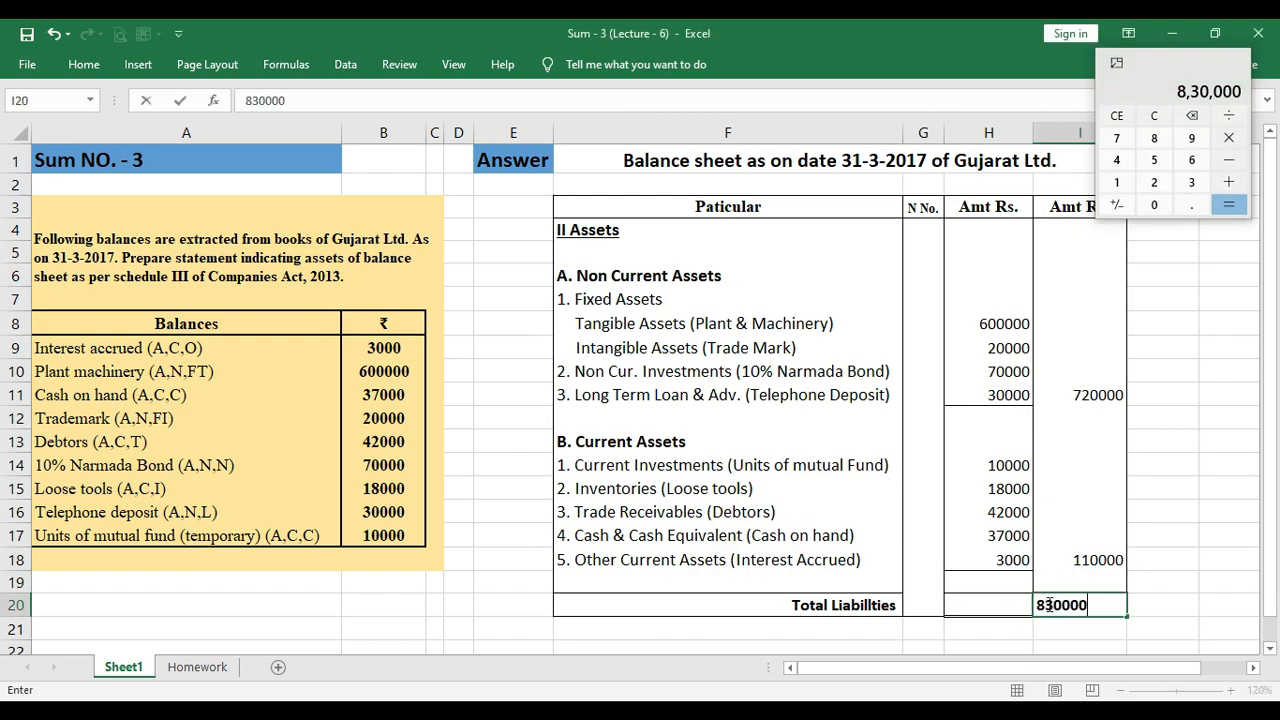
{"action": "key", "text": "Return"}
{"action": "left_click", "coordinate": [1084, 601]}
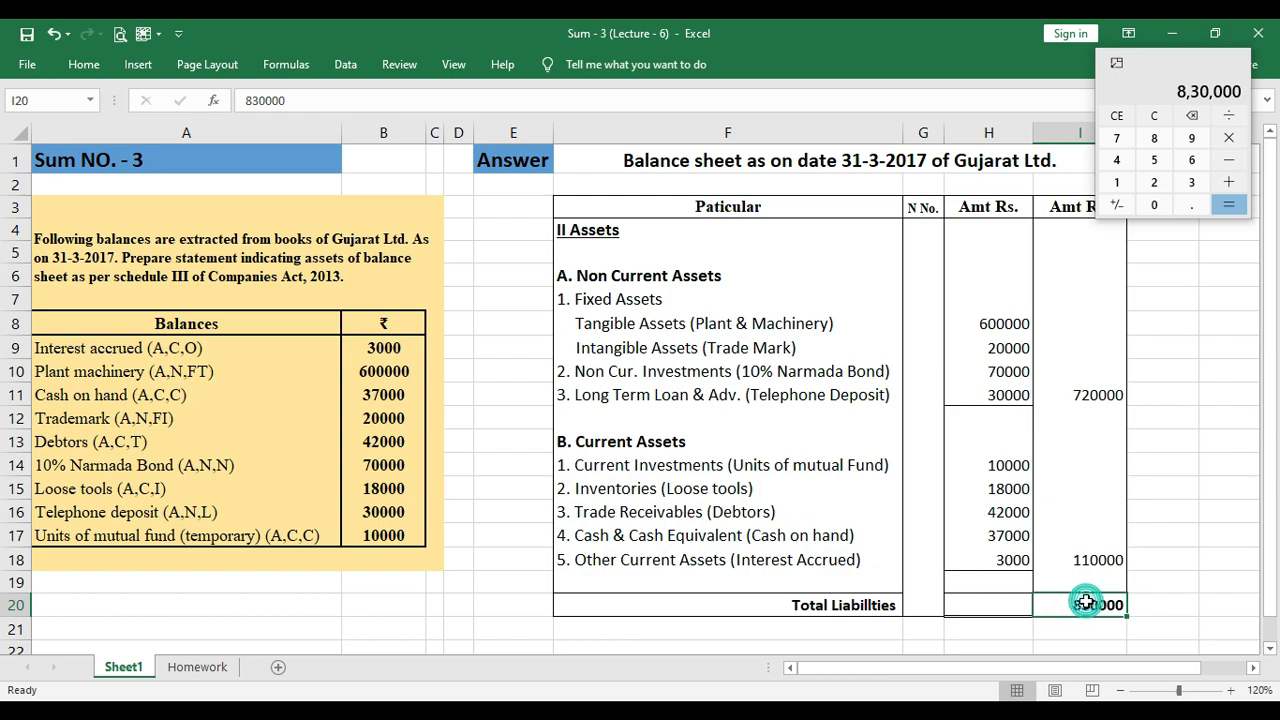